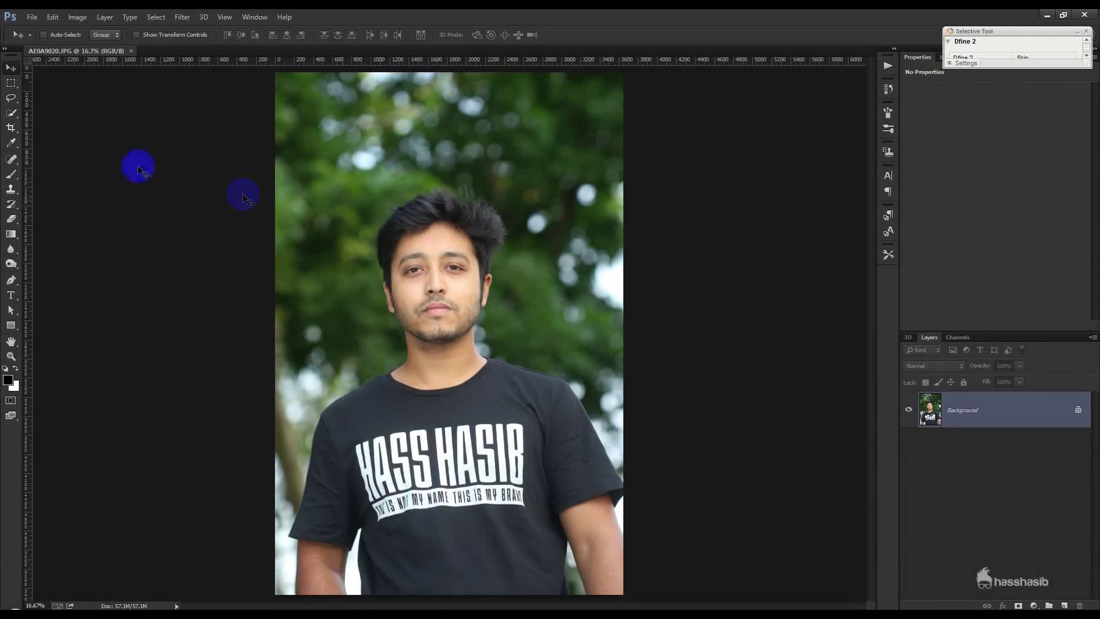
Switch to the Spot Healing Brush and heal spots on the forehead and between the eyebrows
{"action": "right_click", "coordinate": [8, 156]}
{"action": "left_click", "coordinate": [43, 160]}
{"action": "scroll", "coordinate": [435, 252], "scroll_direction": "up", "scroll_amount": 5}
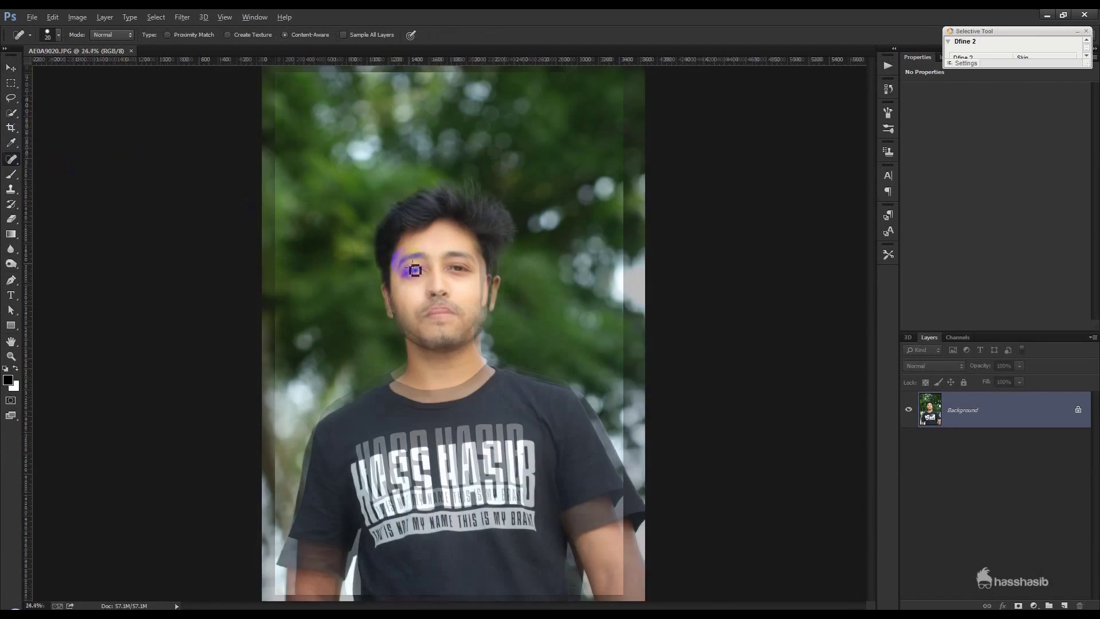
{"action": "scroll", "coordinate": [442, 247], "scroll_direction": "up", "scroll_amount": 5}
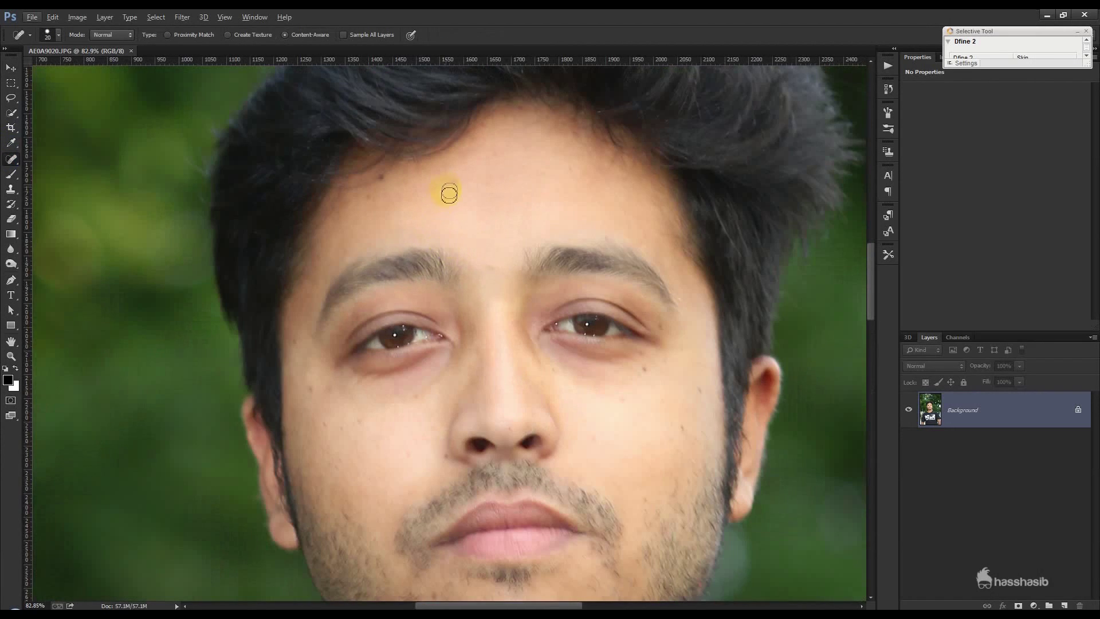
{"action": "left_click_drag", "start_coordinate": [449, 192], "coordinate": [452, 220]}
{"action": "key", "text": "bracketright"}
{"action": "left_click", "coordinate": [390, 219]}
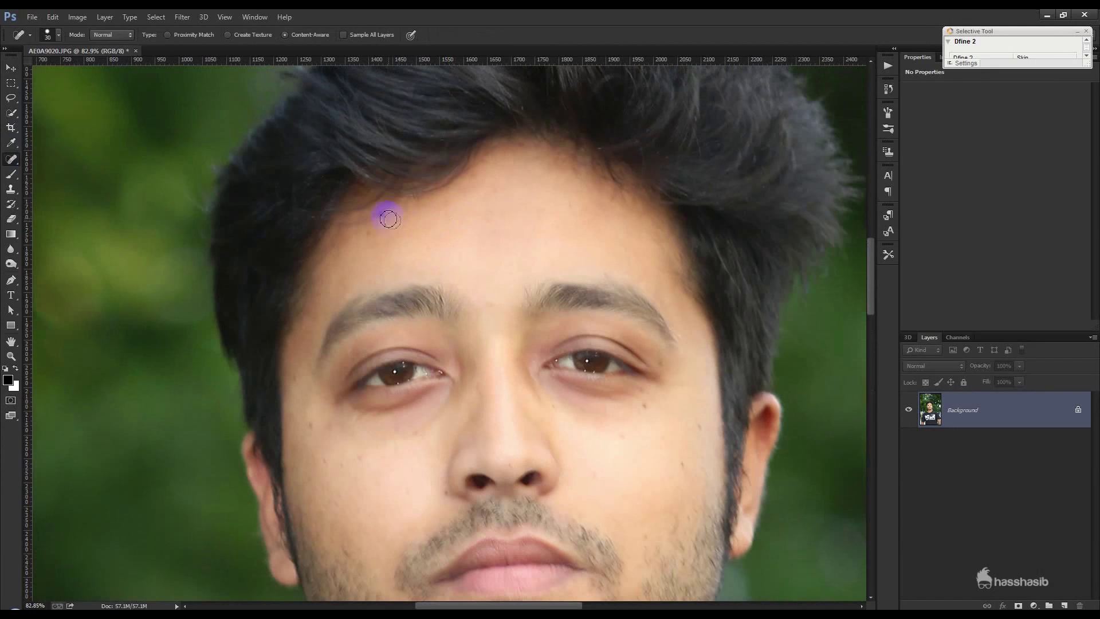
{"action": "left_click", "coordinate": [489, 308]}
{"action": "scroll", "coordinate": [499, 286], "scroll_direction": "down", "scroll_amount": 1}
{"action": "key", "text": "bracketleft"}
{"action": "left_click_drag", "start_coordinate": [653, 319], "coordinate": [644, 357]}
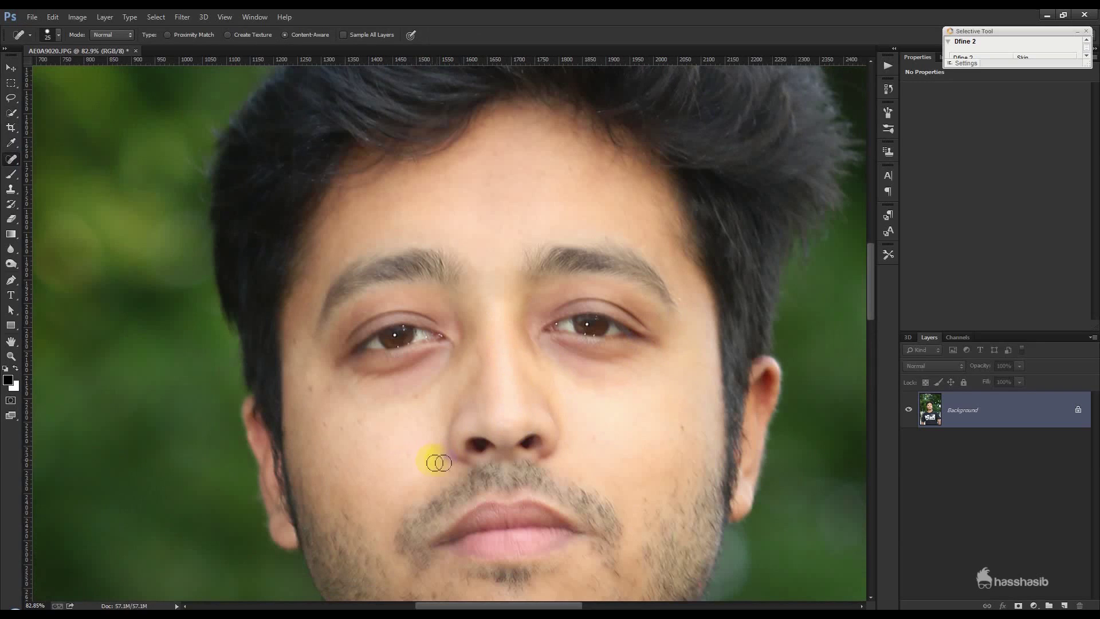
Heal blemishes on the cheeks, nose bridge, outer eye corner and chin
{"action": "left_click", "coordinate": [415, 398]}
{"action": "key", "text": "bracketleft"}
{"action": "left_click", "coordinate": [473, 357]}
{"action": "left_click_drag", "start_coordinate": [308, 388], "coordinate": [358, 425]}
{"action": "left_click", "coordinate": [293, 339]}
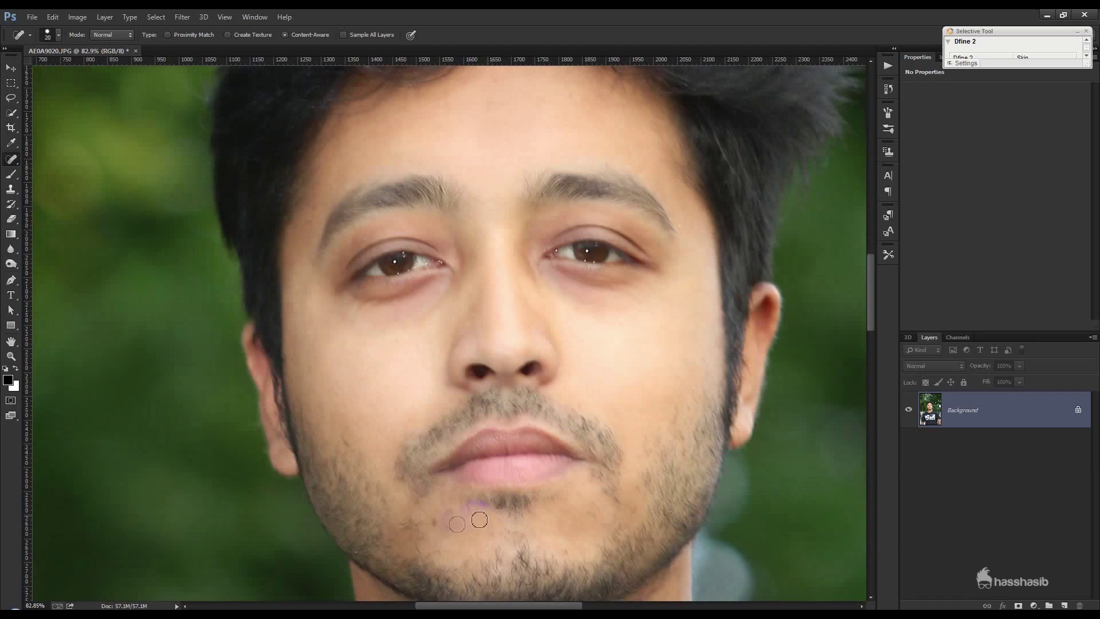
{"action": "mouse_move", "coordinate": [438, 521]}
{"action": "left_mouse_down"}
{"action": "mouse_move", "coordinate": [443, 512]}
{"action": "mouse_move", "coordinate": [449, 528]}
{"action": "left_mouse_up"}
{"action": "left_click_drag", "start_coordinate": [410, 483], "coordinate": [417, 492]}
{"action": "left_click_drag", "start_coordinate": [350, 449], "coordinate": [341, 440]}
{"action": "left_click_drag", "start_coordinate": [344, 398], "coordinate": [338, 381]}
{"action": "left_click", "coordinate": [326, 387]}
Heal remaining spots on the forehead, chin and neck, then apply Auto Contrast
{"action": "left_click_drag", "start_coordinate": [488, 99], "coordinate": [495, 111]}
{"action": "left_click", "coordinate": [569, 530]}
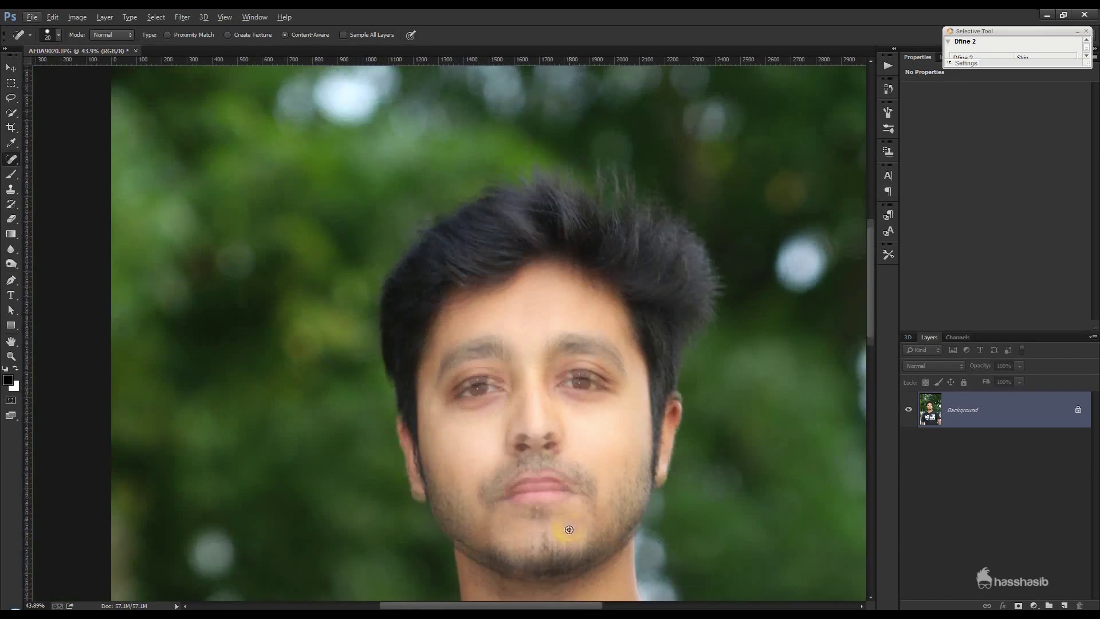
{"action": "scroll", "coordinate": [584, 533], "scroll_direction": "up", "scroll_amount": 3}
{"action": "left_click", "coordinate": [583, 525]}
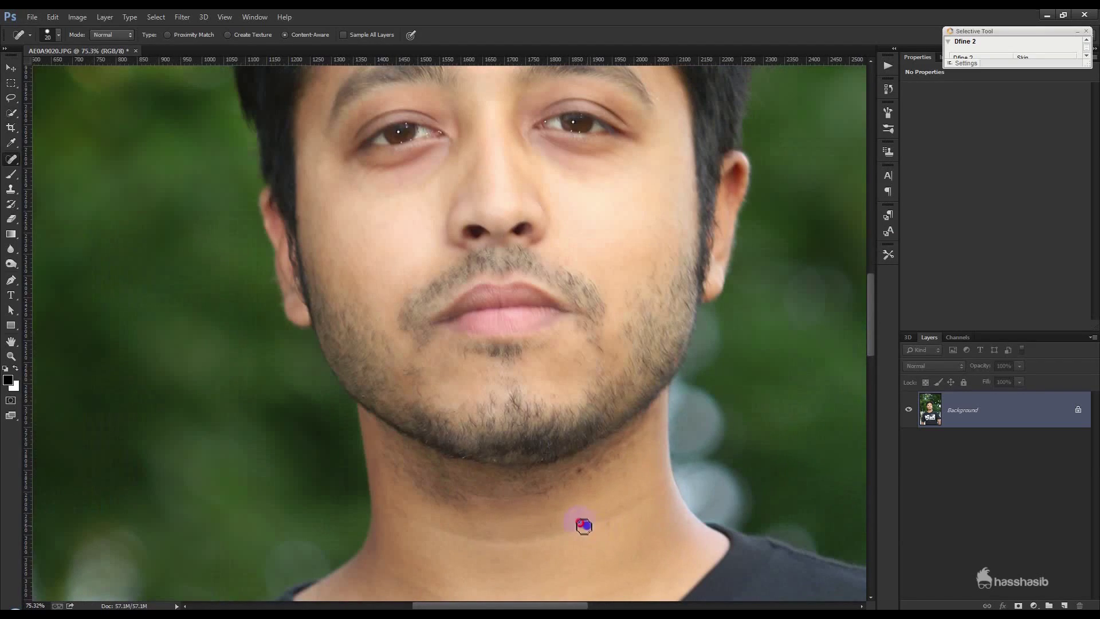
{"action": "left_click", "coordinate": [579, 471]}
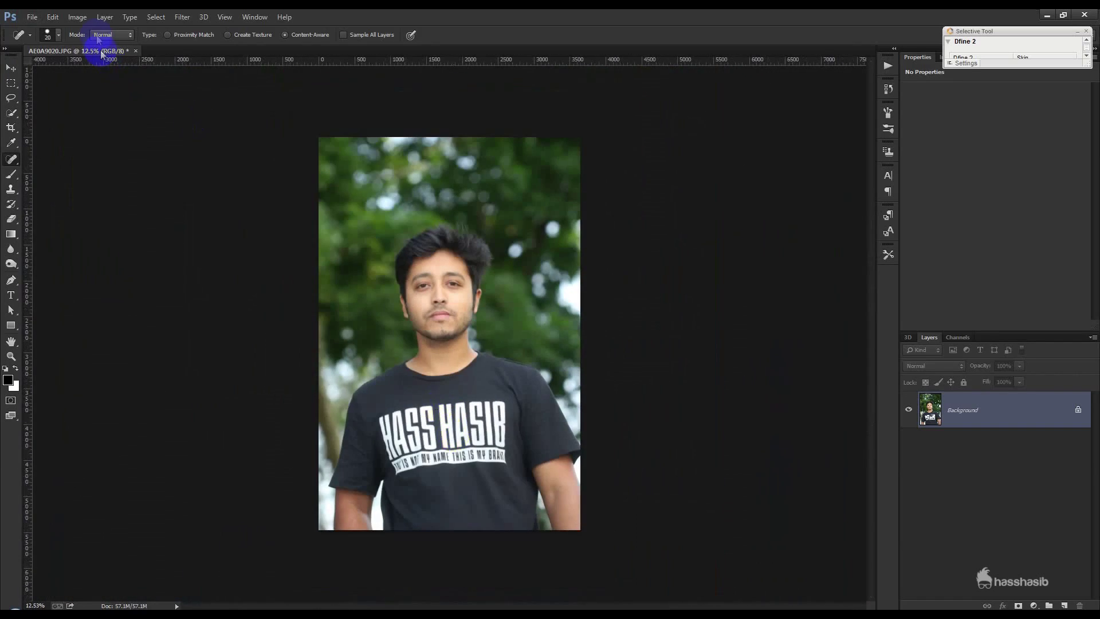
{"action": "left_click", "coordinate": [77, 16]}
{"action": "left_click", "coordinate": [102, 73]}
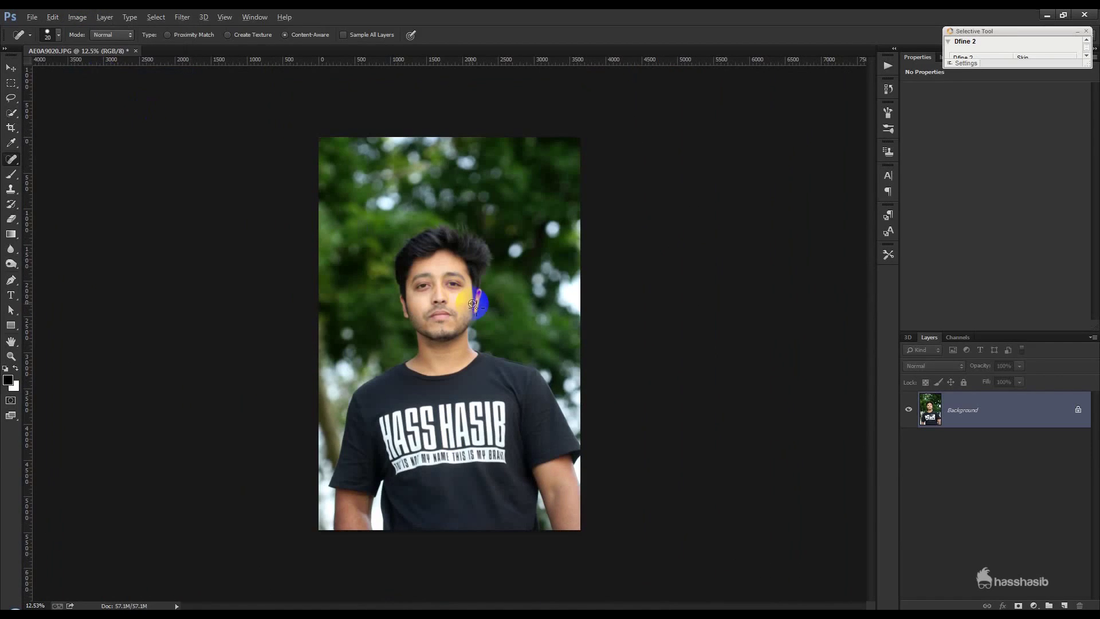
Heal a spot near the ear, then set Camera Raw Clarity to +26 and Vibrance to +42
{"action": "scroll", "coordinate": [473, 305], "scroll_direction": "up", "scroll_amount": 2}
{"action": "left_click", "coordinate": [491, 309]}
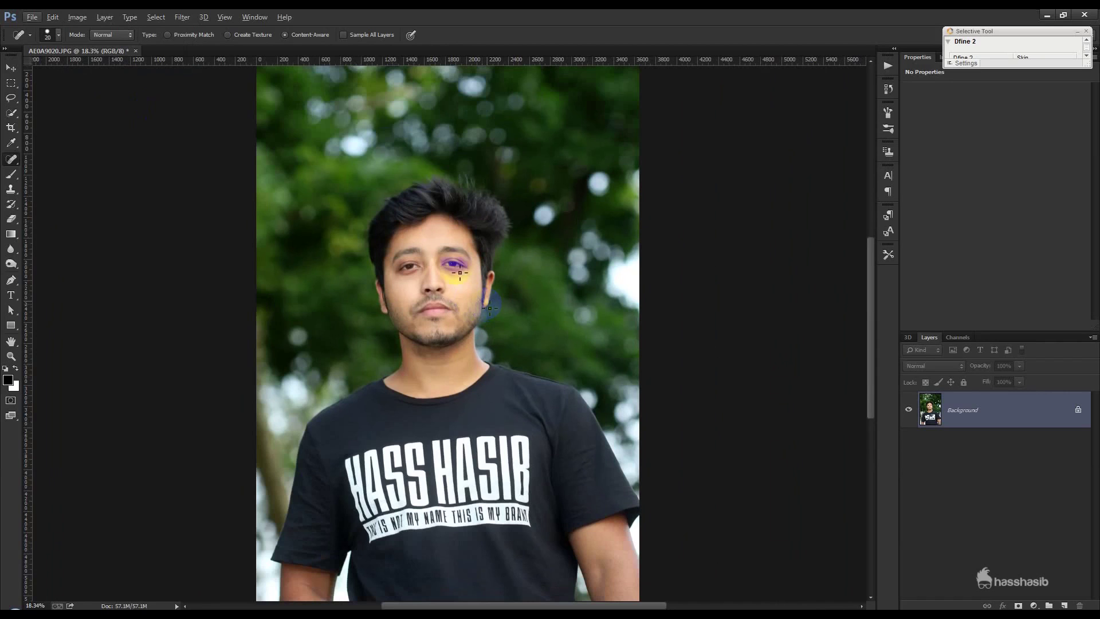
{"action": "left_click", "coordinate": [182, 17]}
{"action": "left_click", "coordinate": [207, 87]}
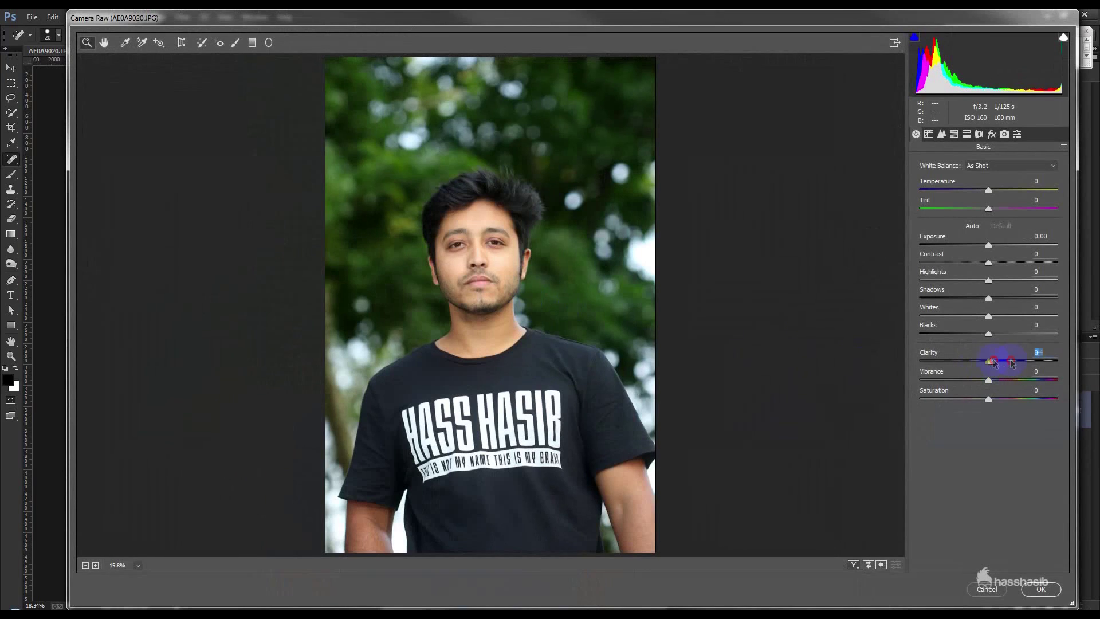
{"action": "left_click_drag", "start_coordinate": [993, 362], "coordinate": [1033, 381]}
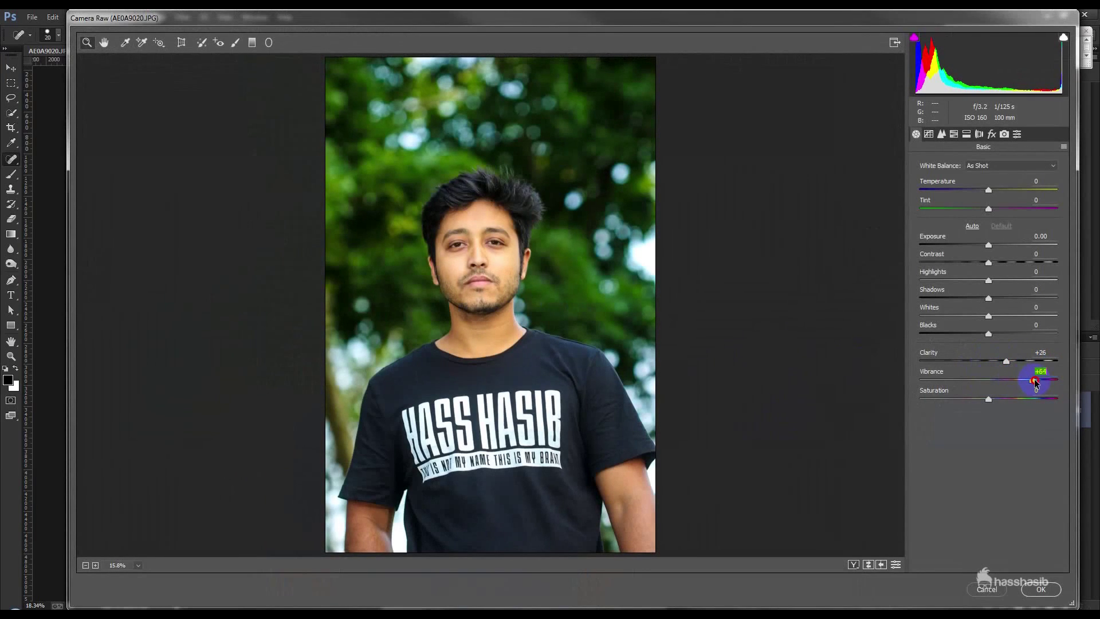
{"action": "left_click_drag", "start_coordinate": [1036, 382], "coordinate": [1020, 387]}
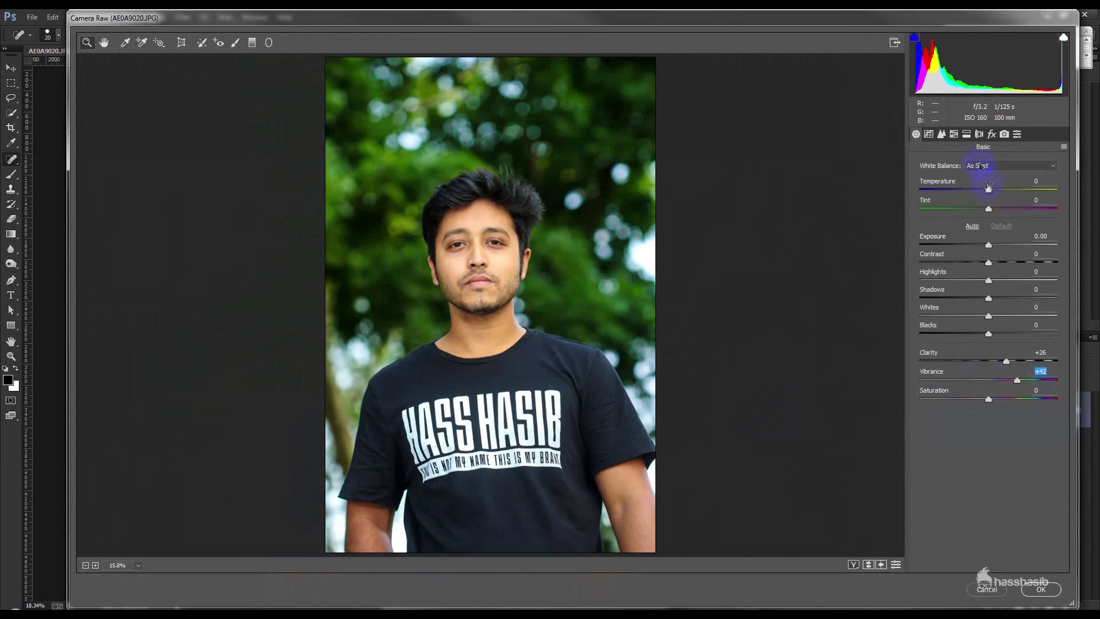
Set Dehaze to +23 in the Camera Raw effects settings
{"action": "left_click", "coordinate": [979, 135]}
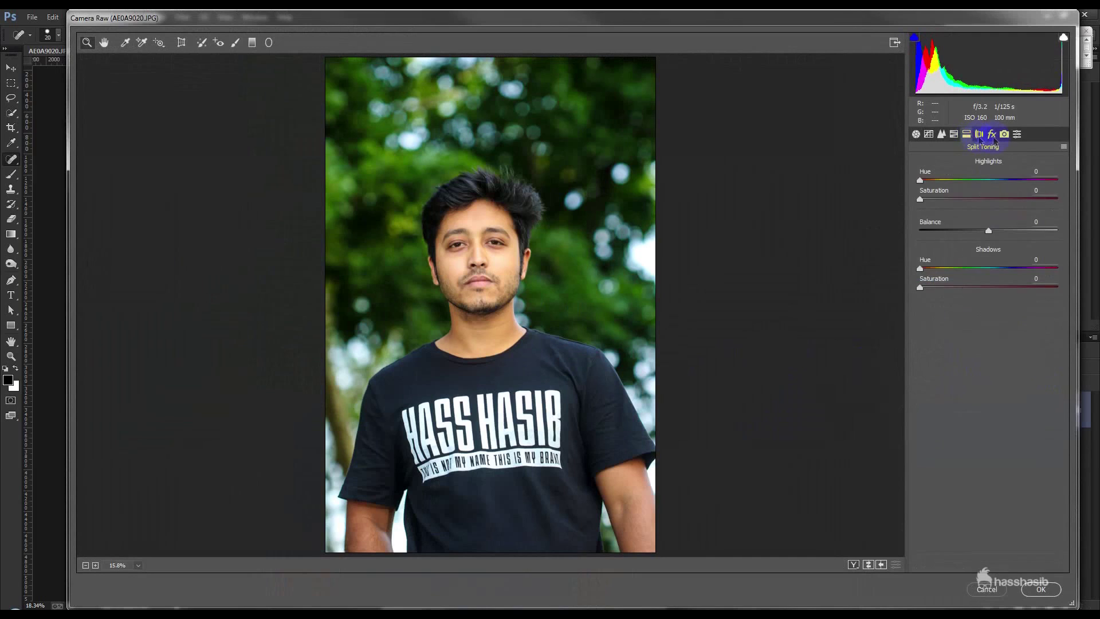
{"action": "left_click", "coordinate": [994, 139]}
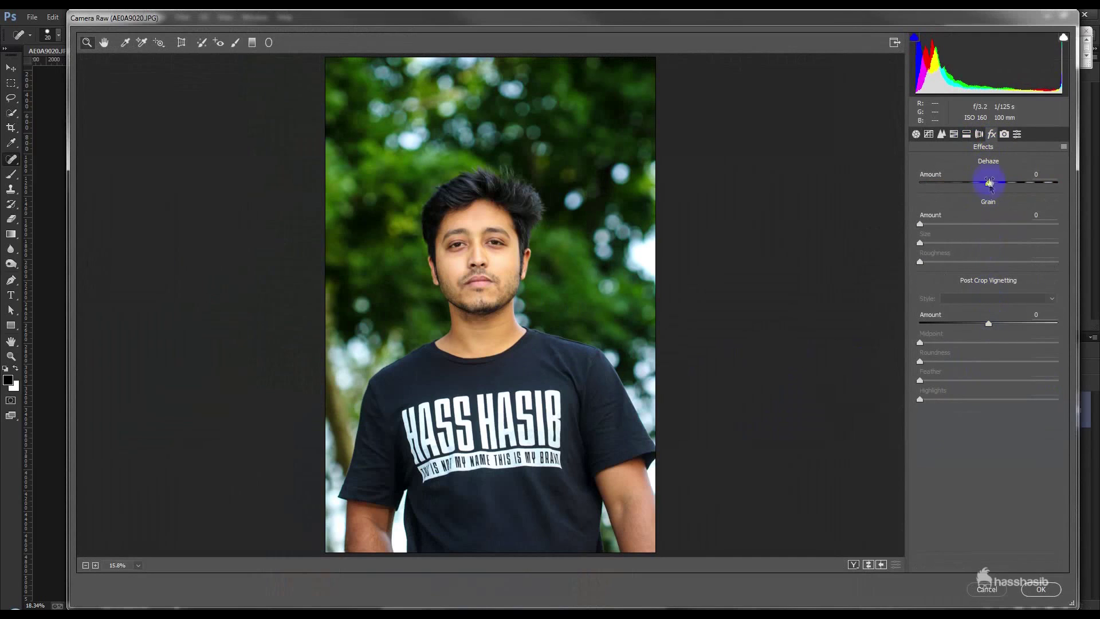
{"action": "left_click_drag", "start_coordinate": [989, 184], "coordinate": [1006, 183]}
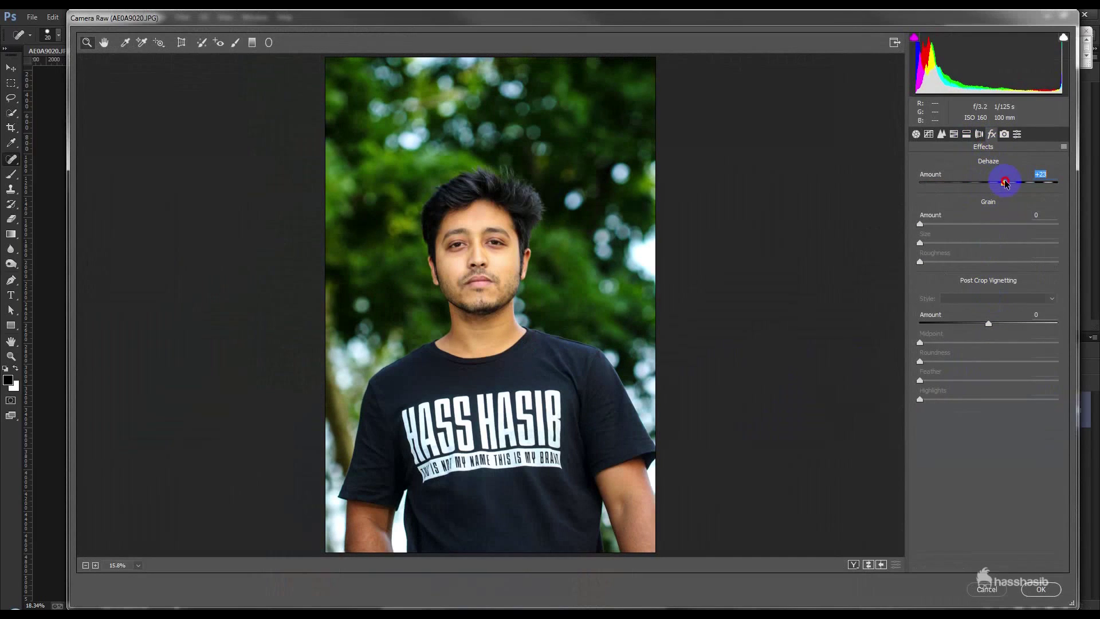
{"action": "left_click", "coordinate": [954, 136]}
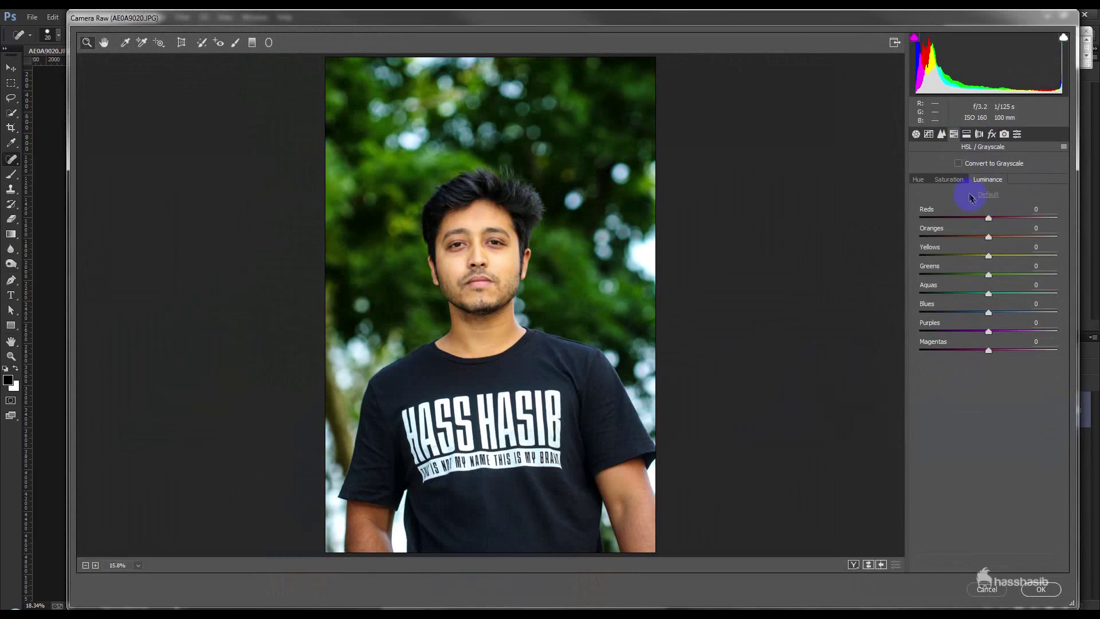
Raise Oranges luminance to +19 and darken Greens luminance
{"action": "left_click_drag", "start_coordinate": [989, 240], "coordinate": [999, 240]}
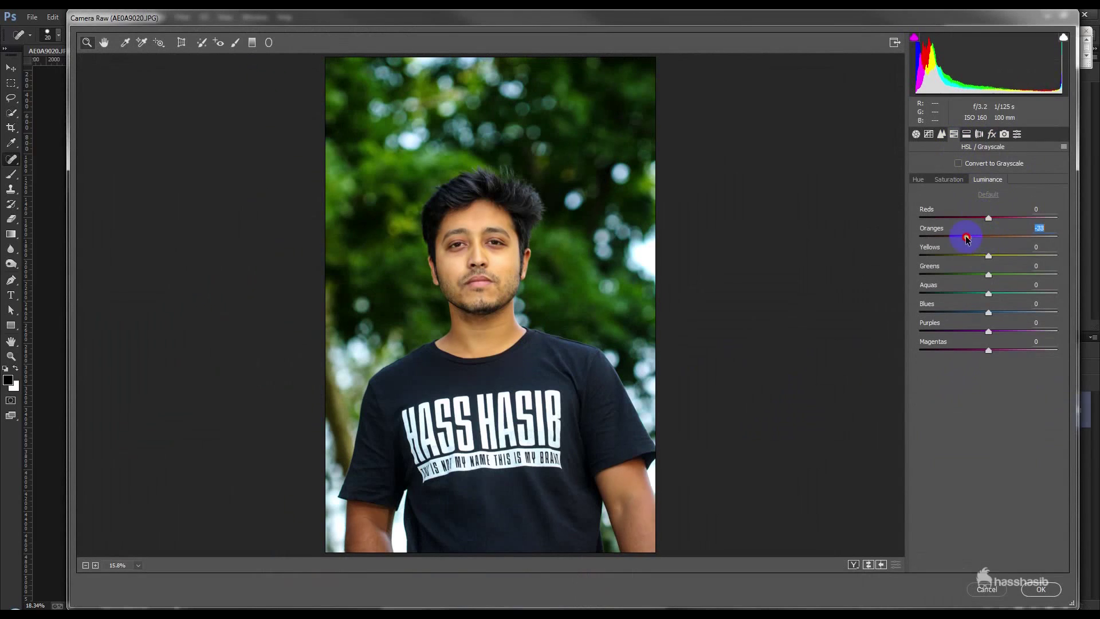
{"action": "left_click_drag", "start_coordinate": [1008, 238], "coordinate": [1016, 257]}
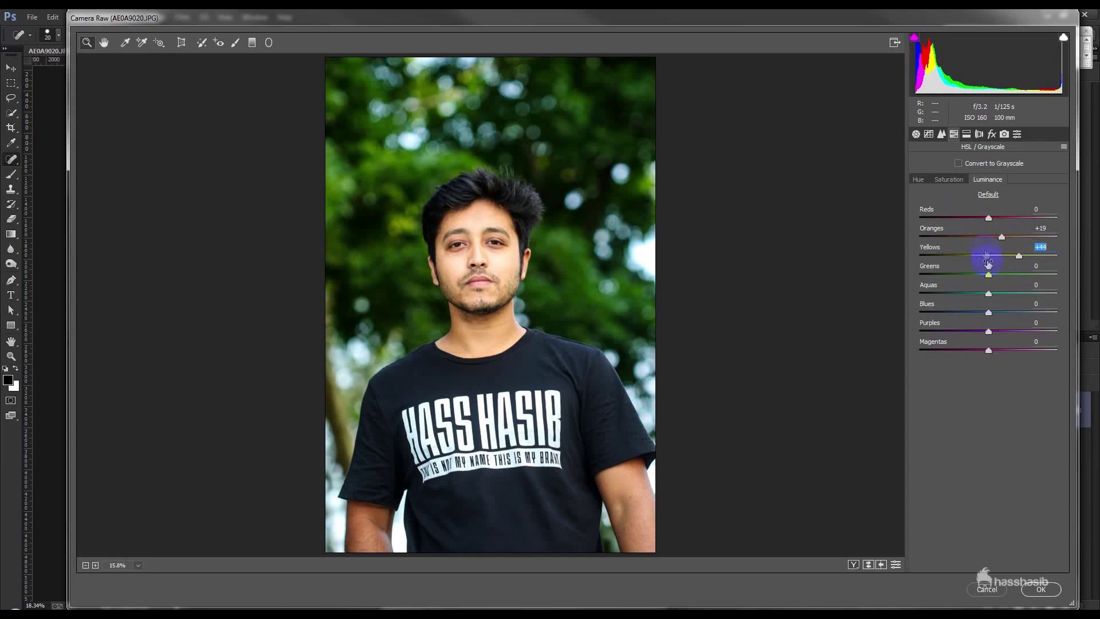
{"action": "left_click_drag", "start_coordinate": [990, 275], "coordinate": [969, 268]}
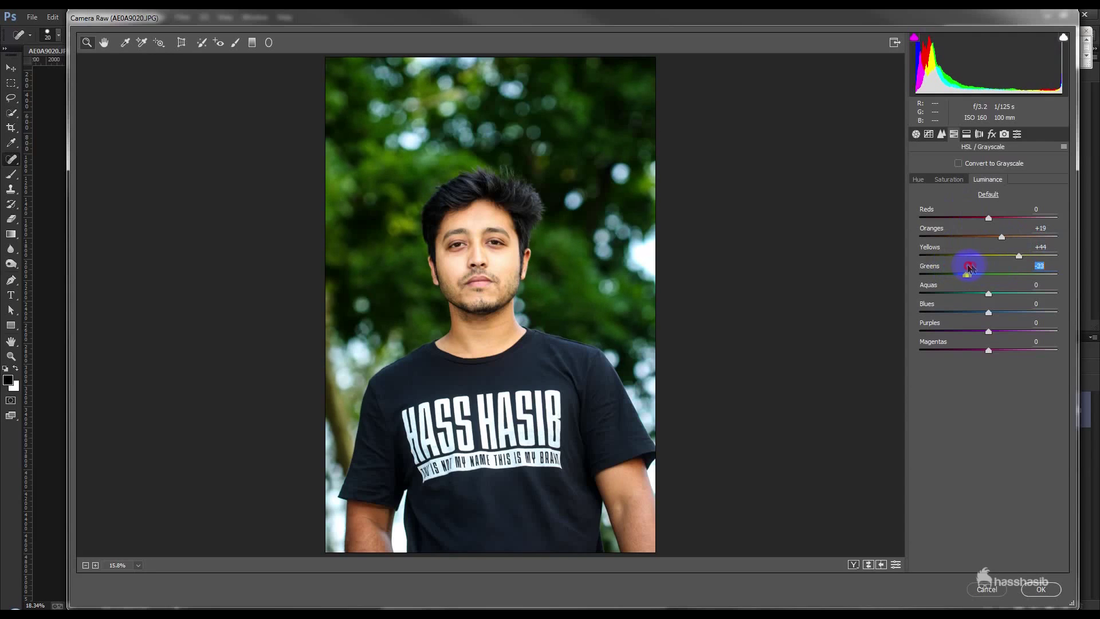
Set Yellows saturation to -100 and Oranges saturation to -14
{"action": "left_click", "coordinate": [950, 181]}
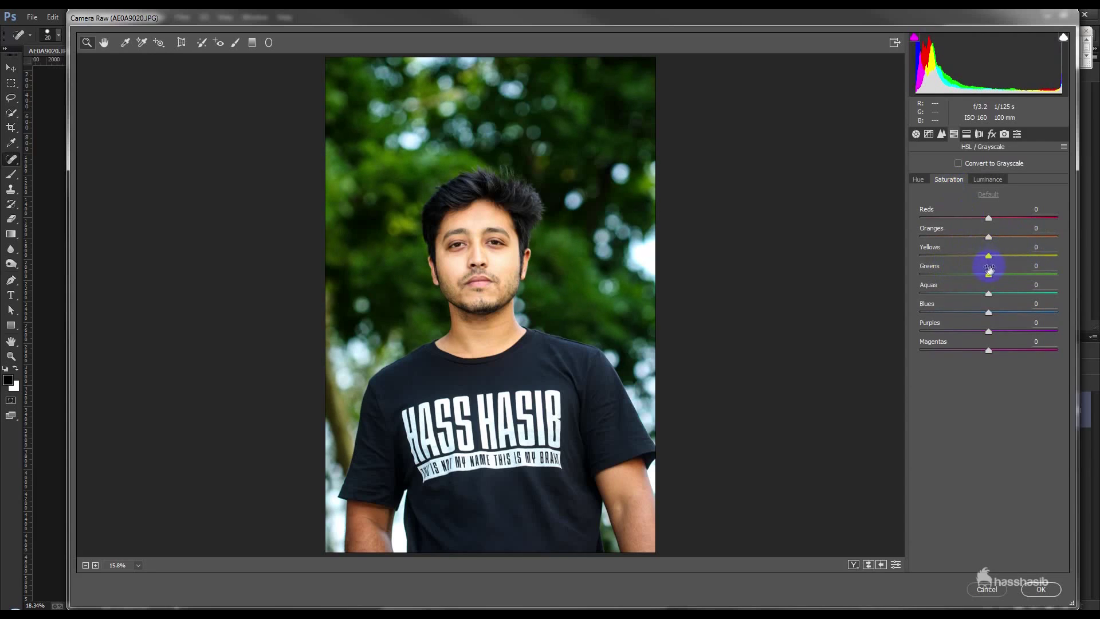
{"action": "left_click_drag", "start_coordinate": [988, 259], "coordinate": [974, 259]}
{"action": "left_click_drag", "start_coordinate": [927, 255], "coordinate": [914, 255]}
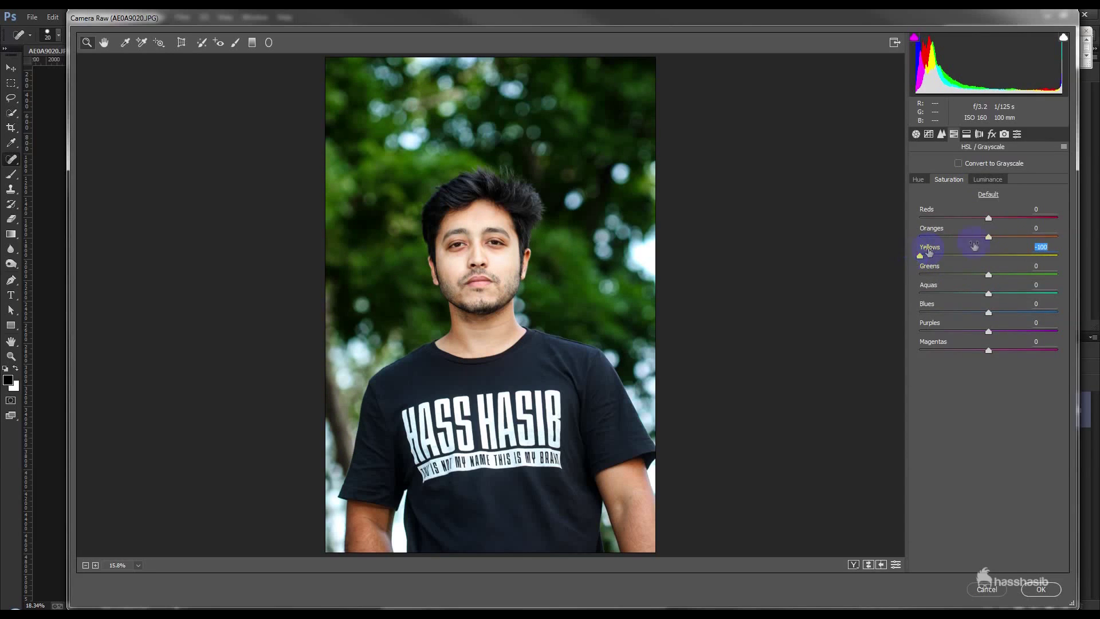
{"action": "left_click_drag", "start_coordinate": [989, 236], "coordinate": [970, 238]}
Shift Oranges hue to -3 and Yellows hue to +2, then apply Camera Raw
{"action": "left_click", "coordinate": [918, 179]}
{"action": "left_click_drag", "start_coordinate": [989, 237], "coordinate": [981, 243]}
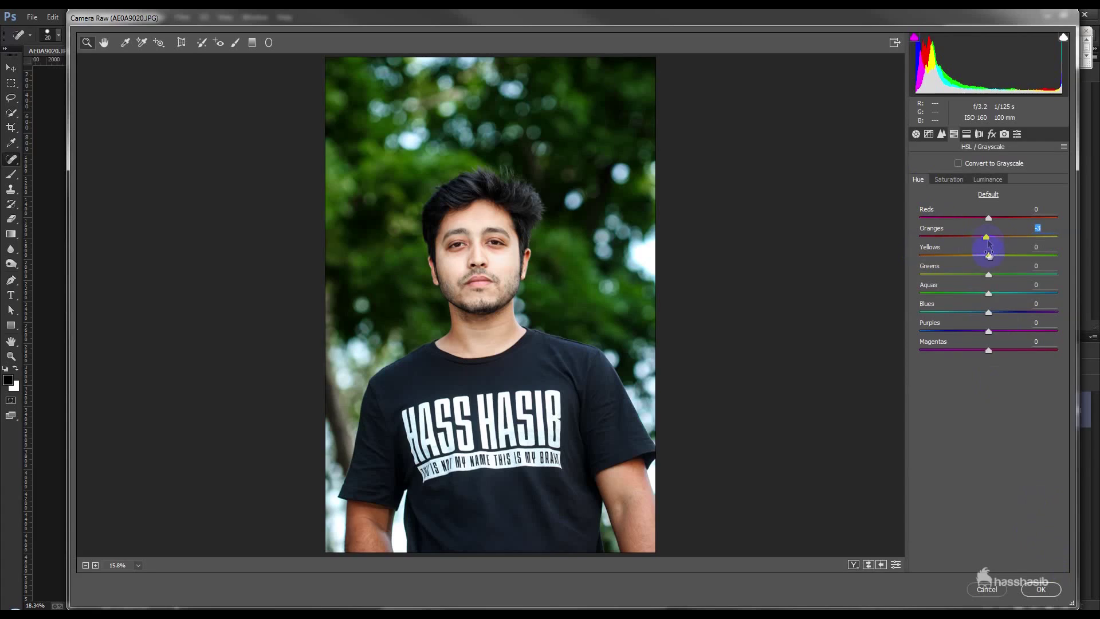
{"action": "left_click_drag", "start_coordinate": [989, 257], "coordinate": [1006, 258]}
{"action": "left_click_drag", "start_coordinate": [1003, 256], "coordinate": [990, 260]}
{"action": "left_click", "coordinate": [1038, 590]}
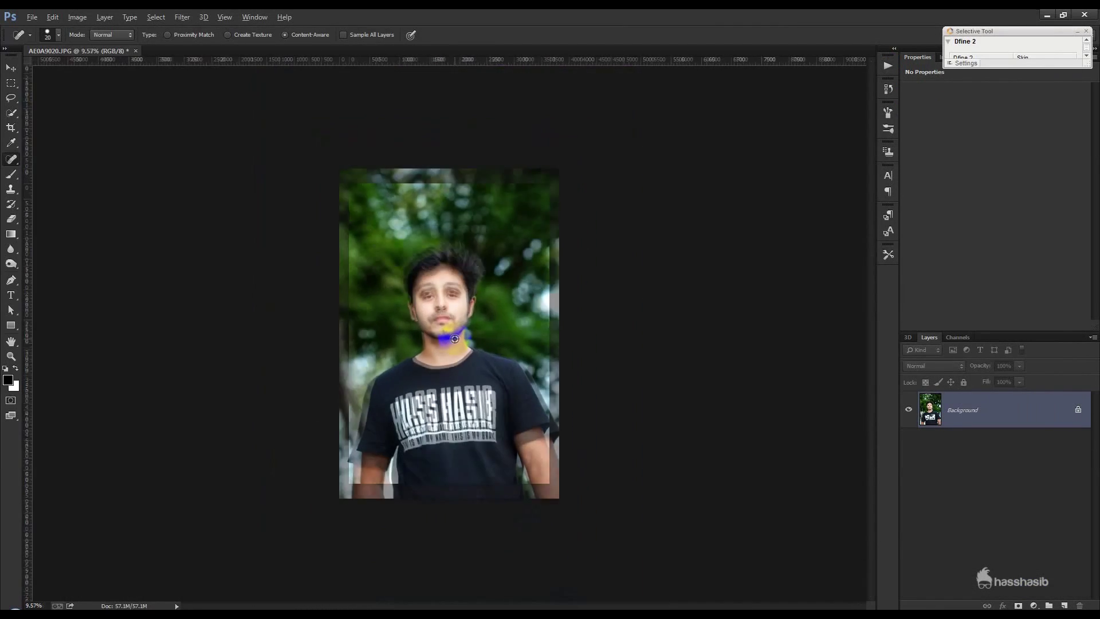
Duplicate the Background layer as Background copy and open the Camera Raw filter on it
{"action": "right_click", "coordinate": [955, 415]}
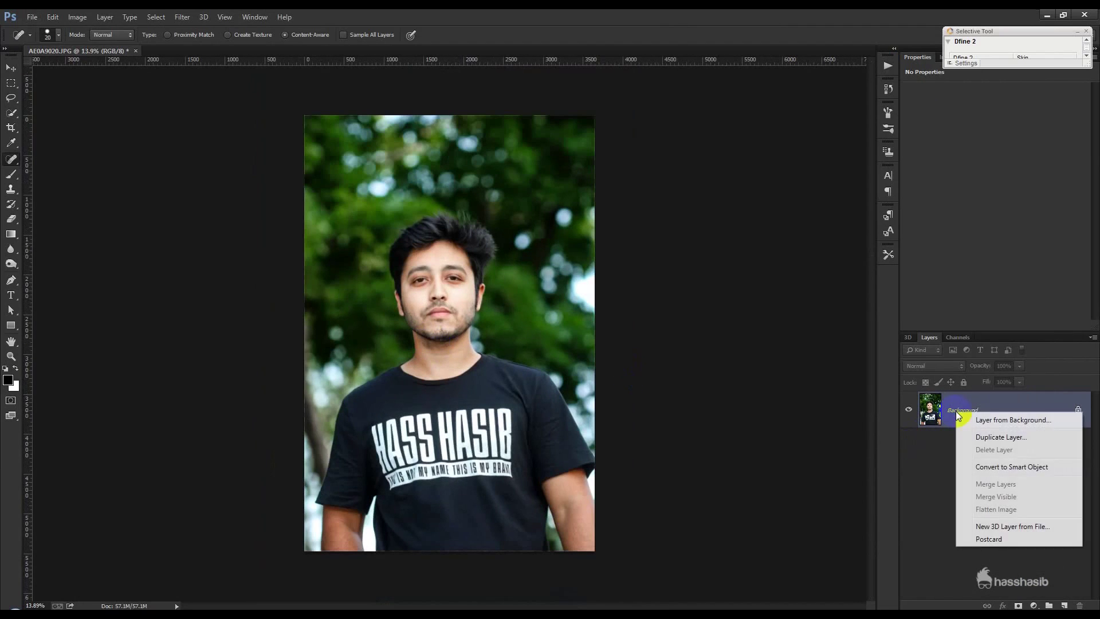
{"action": "left_click", "coordinate": [982, 437]}
{"action": "left_click", "coordinate": [648, 195]}
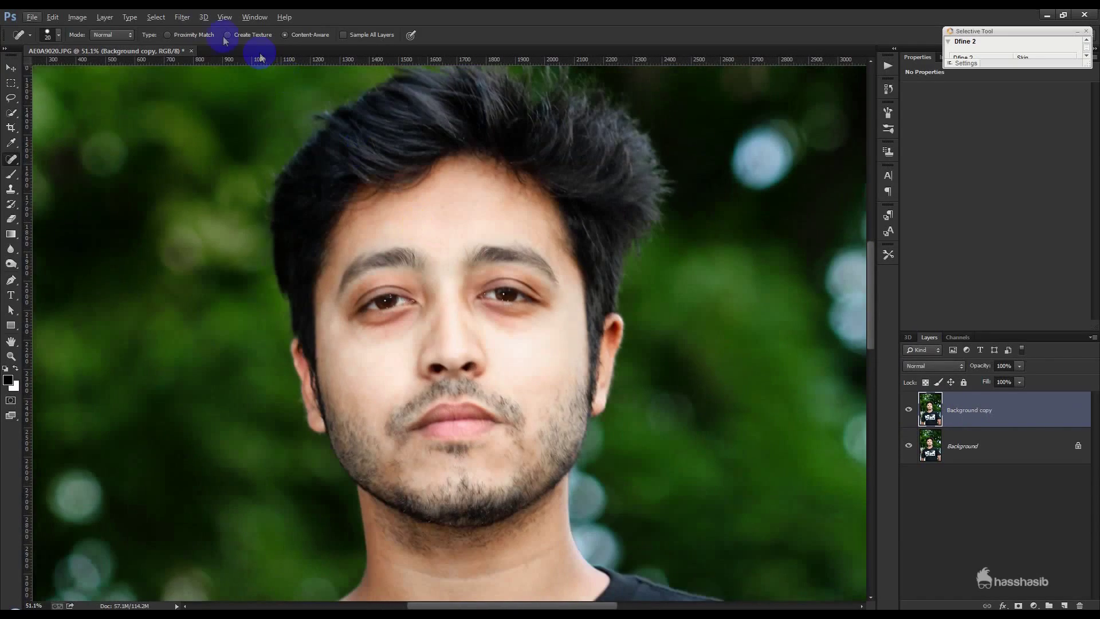
{"action": "left_click", "coordinate": [182, 17]}
{"action": "left_click", "coordinate": [197, 86]}
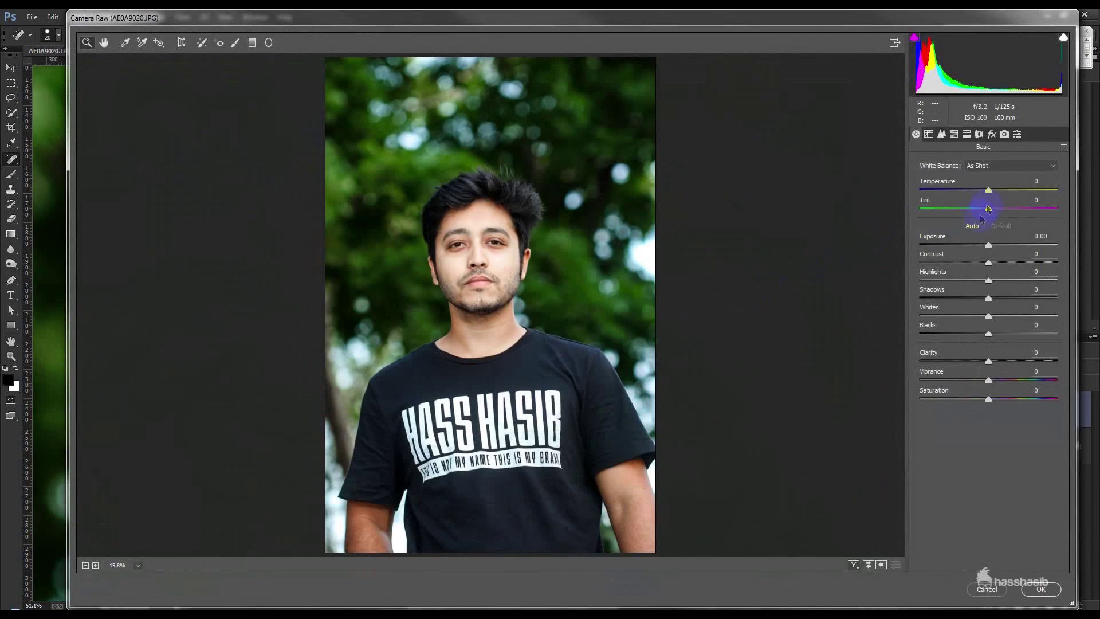
Try a cooler temperature and greener tint, then reset both to their defaults
{"action": "mouse_move", "coordinate": [988, 194]}
{"action": "left_mouse_down"}
{"action": "mouse_move", "coordinate": [972, 194]}
{"action": "mouse_move", "coordinate": [981, 195]}
{"action": "left_mouse_up"}
{"action": "double_click", "coordinate": [987, 195]}
{"action": "left_click_drag", "start_coordinate": [988, 208], "coordinate": [988, 209]}
{"action": "double_click", "coordinate": [996, 217]}
Raise Oranges luminance and lower Oranges saturation in HSL, then apply the filter
{"action": "left_click", "coordinate": [955, 135]}
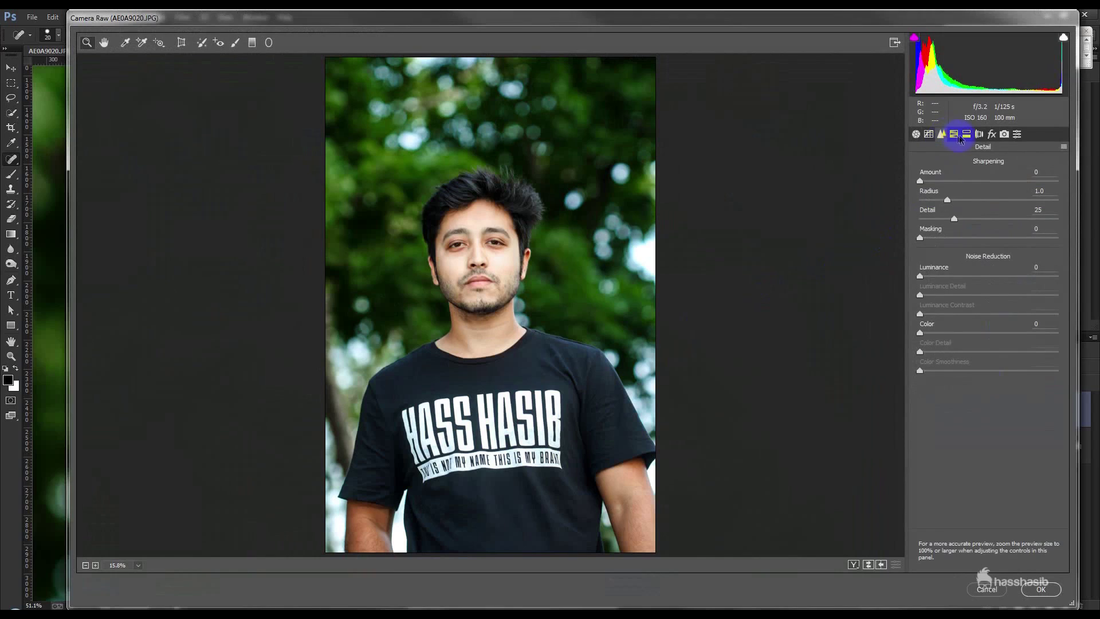
{"action": "left_click", "coordinate": [979, 135]}
{"action": "left_click", "coordinate": [954, 135]}
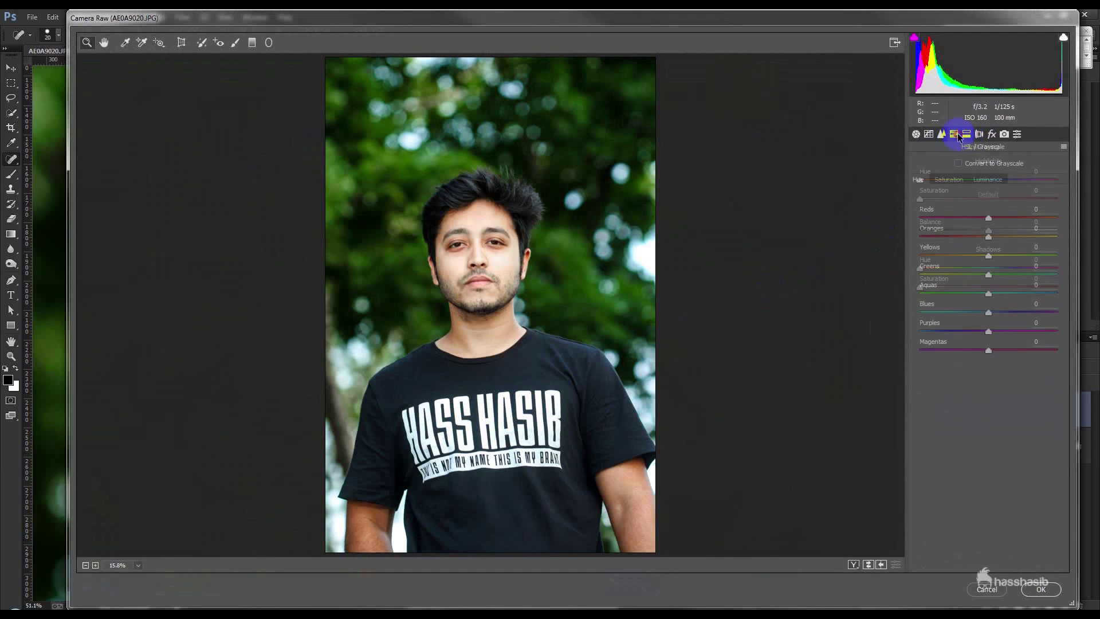
{"action": "left_click", "coordinate": [986, 180]}
{"action": "mouse_move", "coordinate": [988, 236]}
{"action": "left_mouse_down"}
{"action": "mouse_move", "coordinate": [957, 238]}
{"action": "mouse_move", "coordinate": [998, 238]}
{"action": "mouse_move", "coordinate": [1007, 255]}
{"action": "mouse_move", "coordinate": [900, 254]}
{"action": "mouse_move", "coordinate": [1014, 251]}
{"action": "mouse_move", "coordinate": [980, 258]}
{"action": "mouse_move", "coordinate": [998, 260]}
{"action": "mouse_move", "coordinate": [1010, 241]}
{"action": "left_mouse_up"}
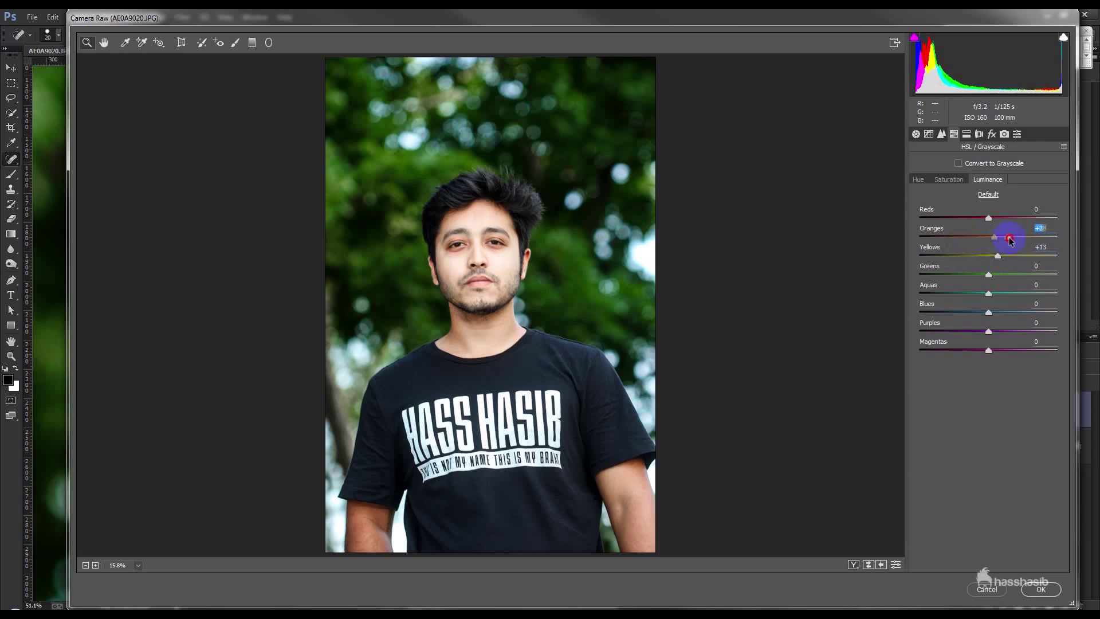
{"action": "left_click", "coordinate": [953, 183]}
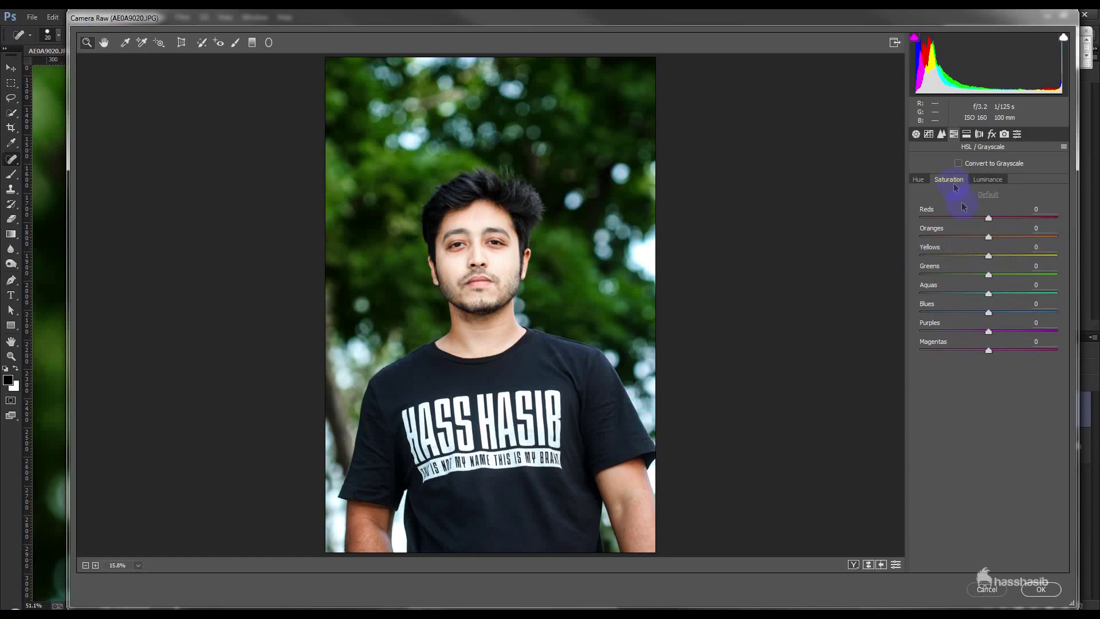
{"action": "left_click_drag", "start_coordinate": [991, 238], "coordinate": [955, 235]}
{"action": "left_click", "coordinate": [1046, 590]}
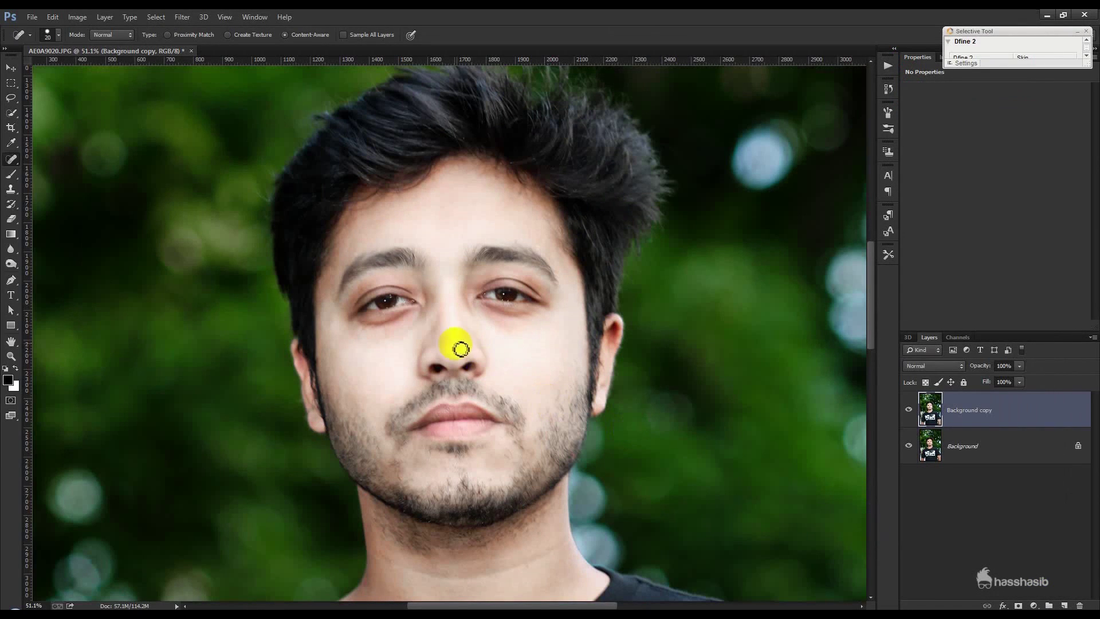
Add a layer mask to Background copy and set up a size-250 white Brush in Normal mode
{"action": "left_click", "coordinate": [1018, 605], "text": "alt"}
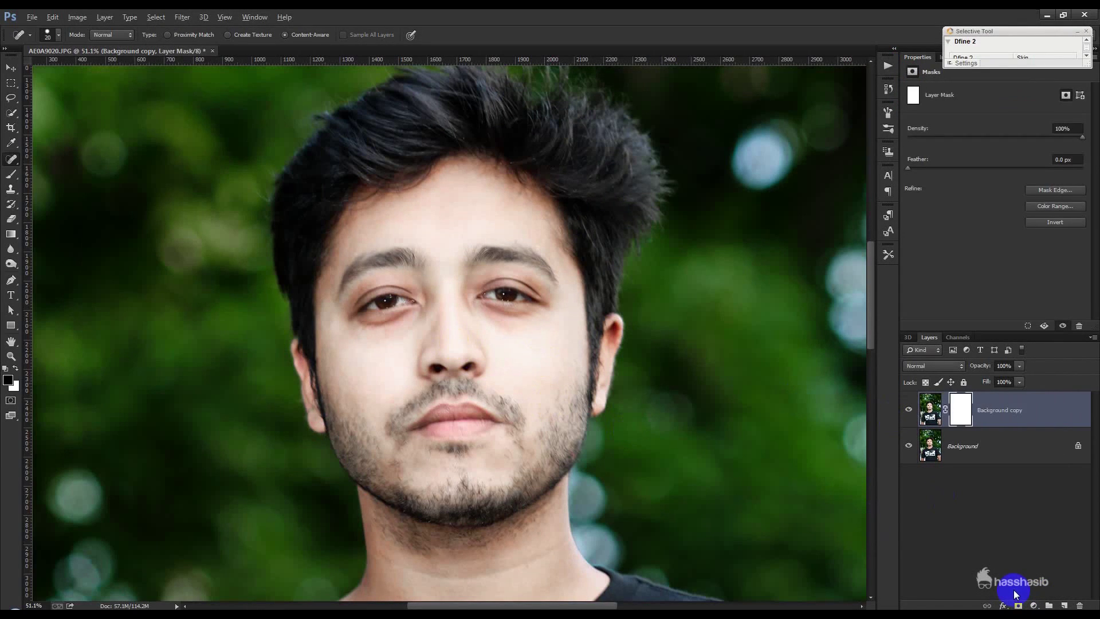
{"action": "left_click", "coordinate": [11, 174]}
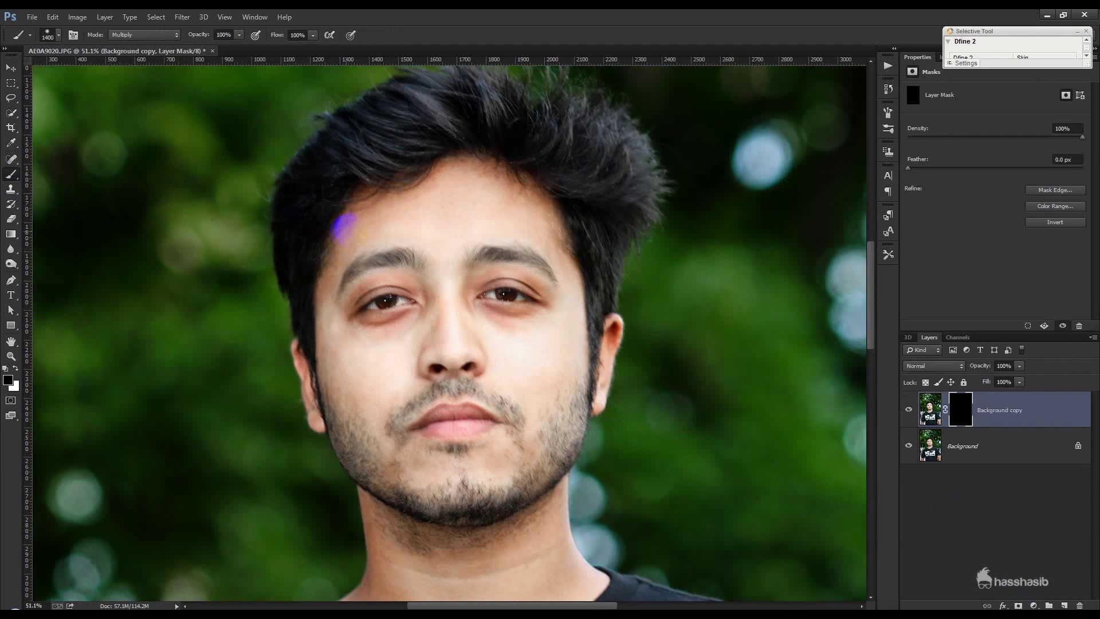
{"action": "key", "text": "bracketright"}
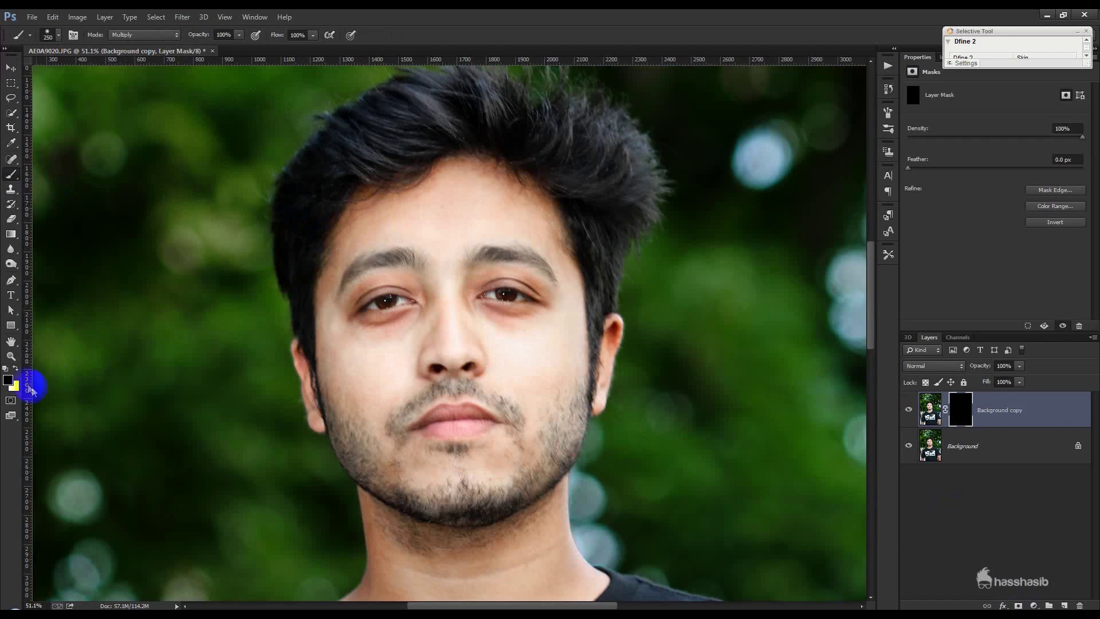
{"action": "left_click", "coordinate": [16, 368]}
{"action": "left_click_drag", "start_coordinate": [351, 185], "coordinate": [370, 192]}
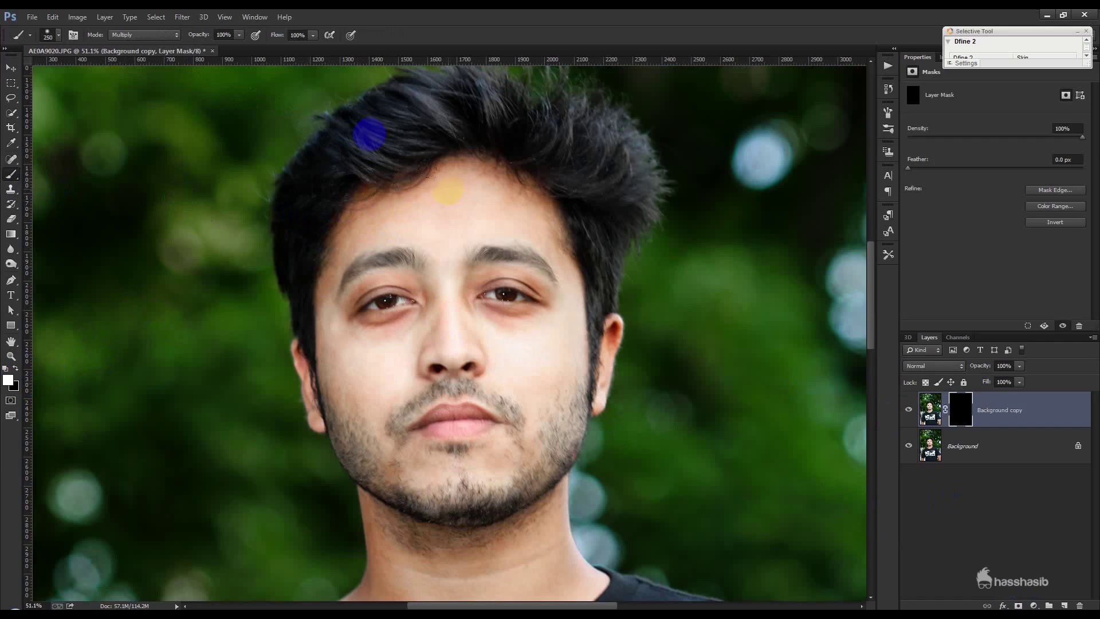
{"action": "left_click", "coordinate": [157, 40]}
{"action": "left_click", "coordinate": [152, 46]}
Paint the forehead, left cheek, jawline, ear and eyelids back in on the mask
{"action": "left_click_drag", "start_coordinate": [400, 205], "coordinate": [457, 167]}
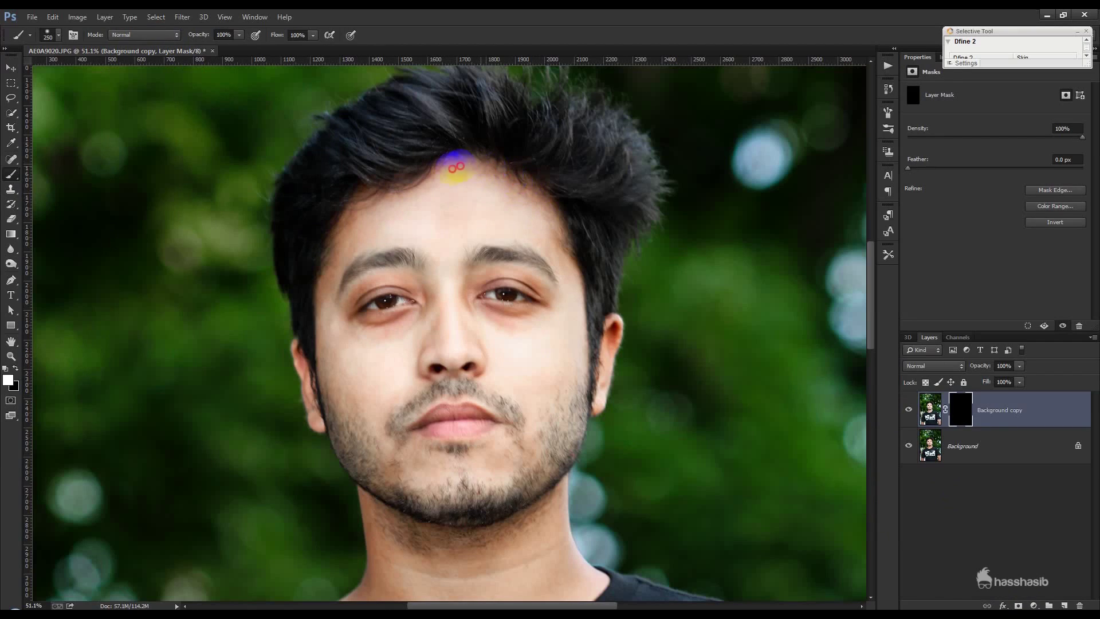
{"action": "left_click_drag", "start_coordinate": [346, 235], "coordinate": [334, 274]}
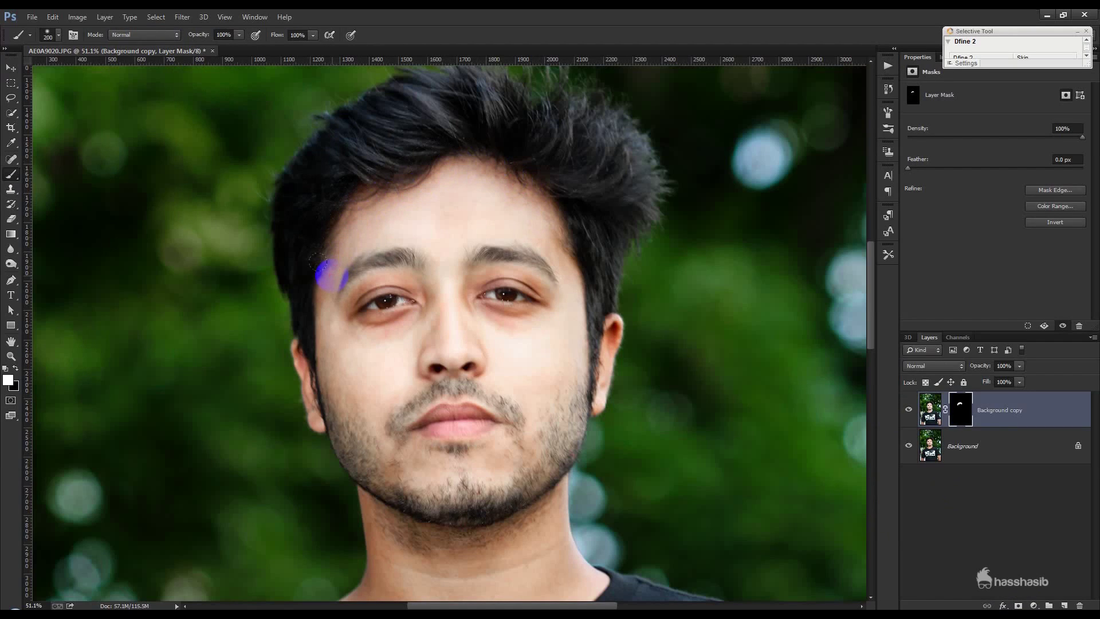
{"action": "left_click_drag", "start_coordinate": [322, 333], "coordinate": [326, 398]}
{"action": "mouse_move", "coordinate": [496, 486]}
{"action": "left_mouse_down"}
{"action": "mouse_move", "coordinate": [365, 506]}
{"action": "mouse_move", "coordinate": [373, 574]}
{"action": "left_mouse_up"}
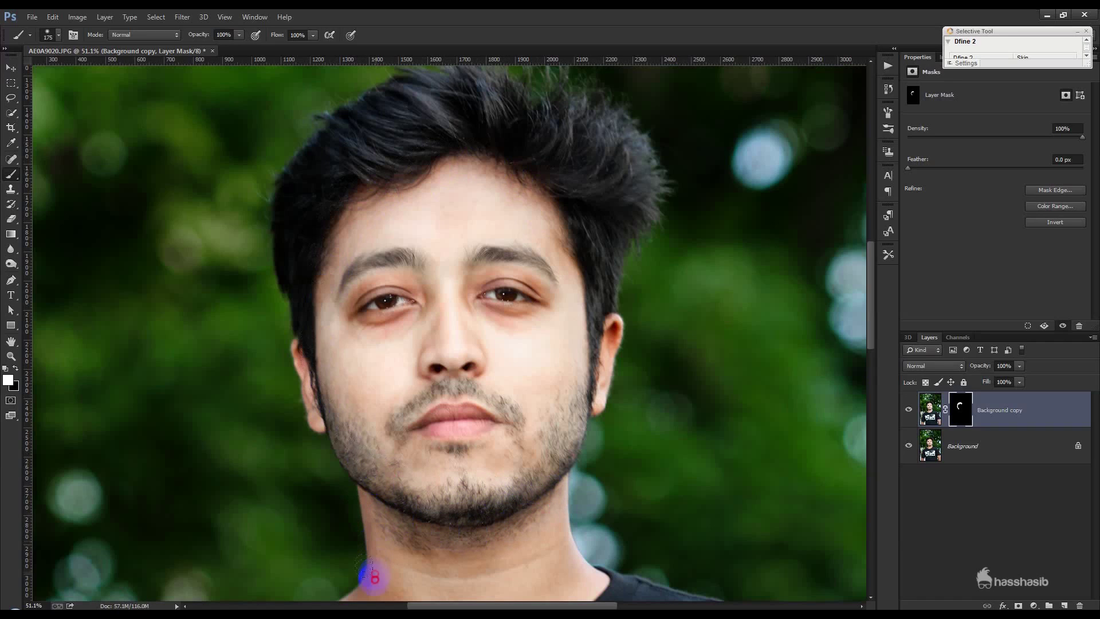
{"action": "left_click_drag", "start_coordinate": [611, 346], "coordinate": [597, 263]}
{"action": "key", "text": "bracketleft"}
{"action": "key", "text": "bracketleft"}
{"action": "left_click_drag", "start_coordinate": [455, 295], "coordinate": [540, 295]}
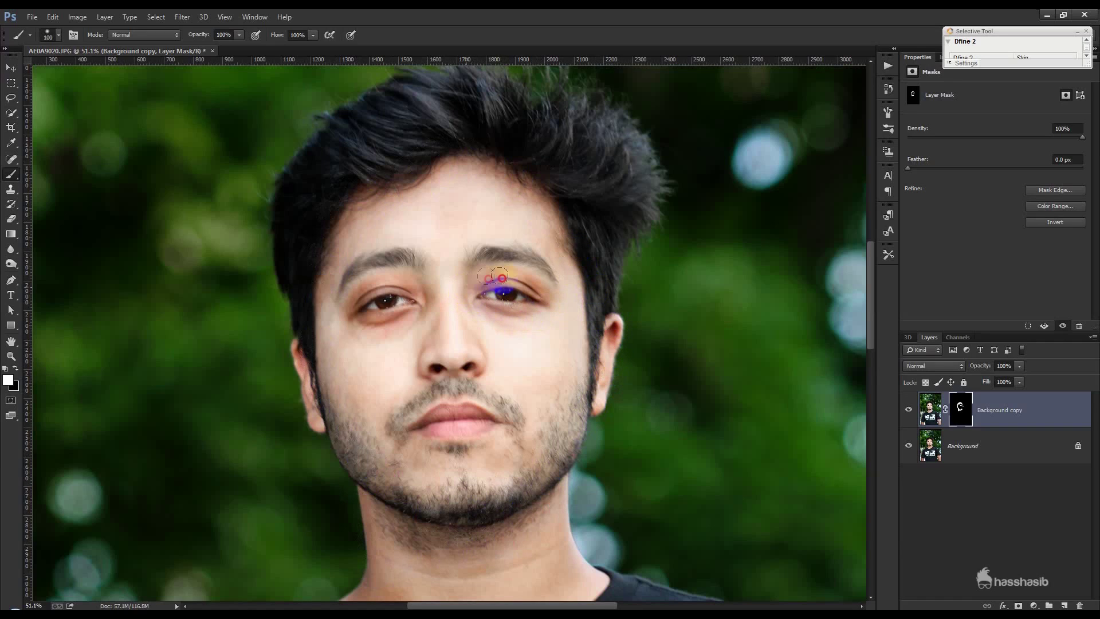
{"action": "mouse_move", "coordinate": [396, 281]}
{"action": "left_mouse_down"}
{"action": "mouse_move", "coordinate": [339, 311]}
{"action": "mouse_move", "coordinate": [419, 286]}
{"action": "left_mouse_up"}
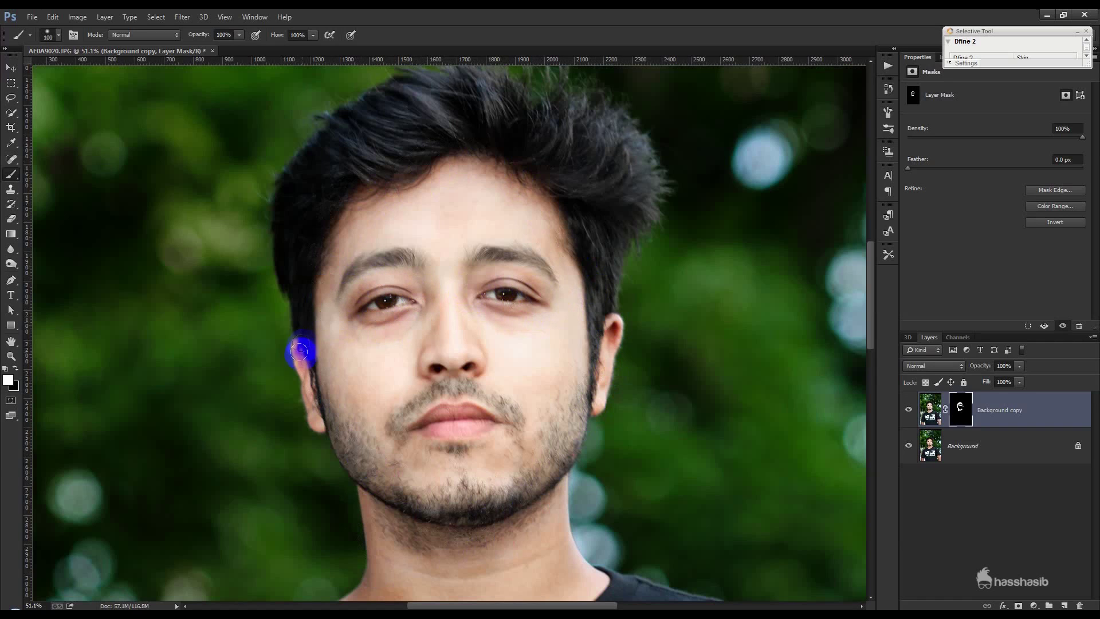
Reveal the neck, the area under the jawline and the near arm on the mask
{"action": "scroll", "coordinate": [337, 423], "scroll_direction": "down", "scroll_amount": 3}
{"action": "scroll", "coordinate": [336, 422], "scroll_direction": "down", "scroll_amount": 3}
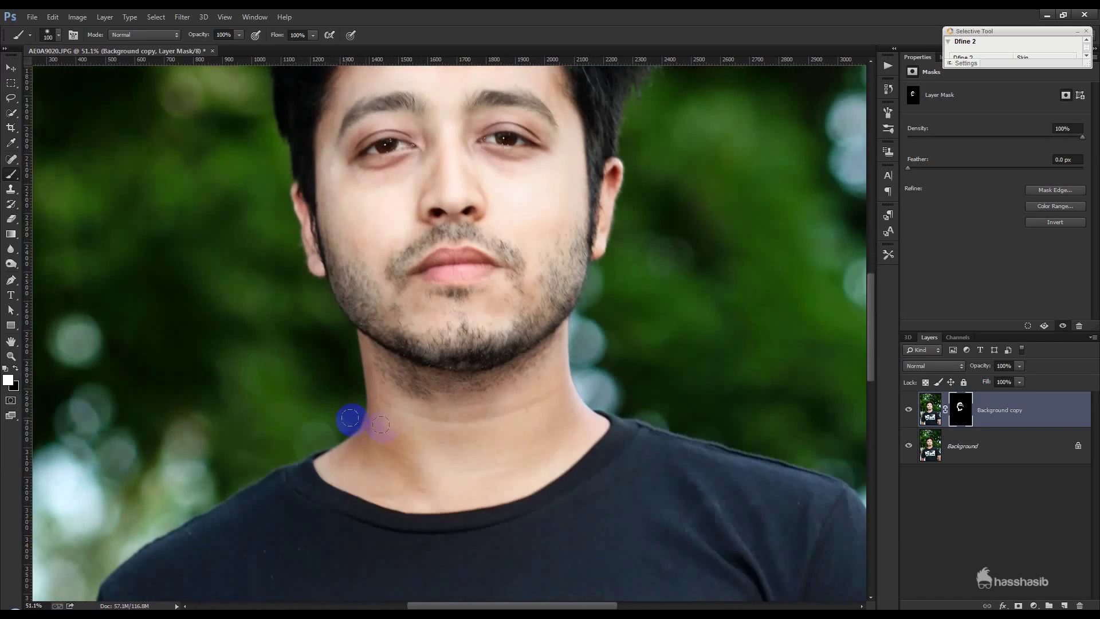
{"action": "left_click_drag", "start_coordinate": [373, 356], "coordinate": [373, 372]}
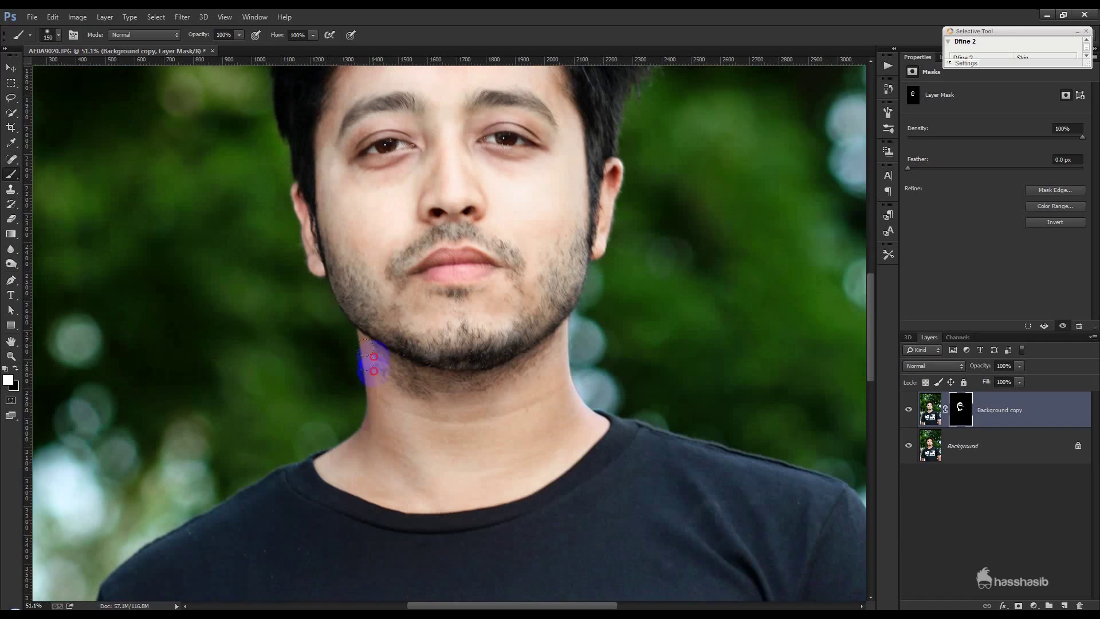
{"action": "left_click_drag", "start_coordinate": [533, 354], "coordinate": [522, 343]}
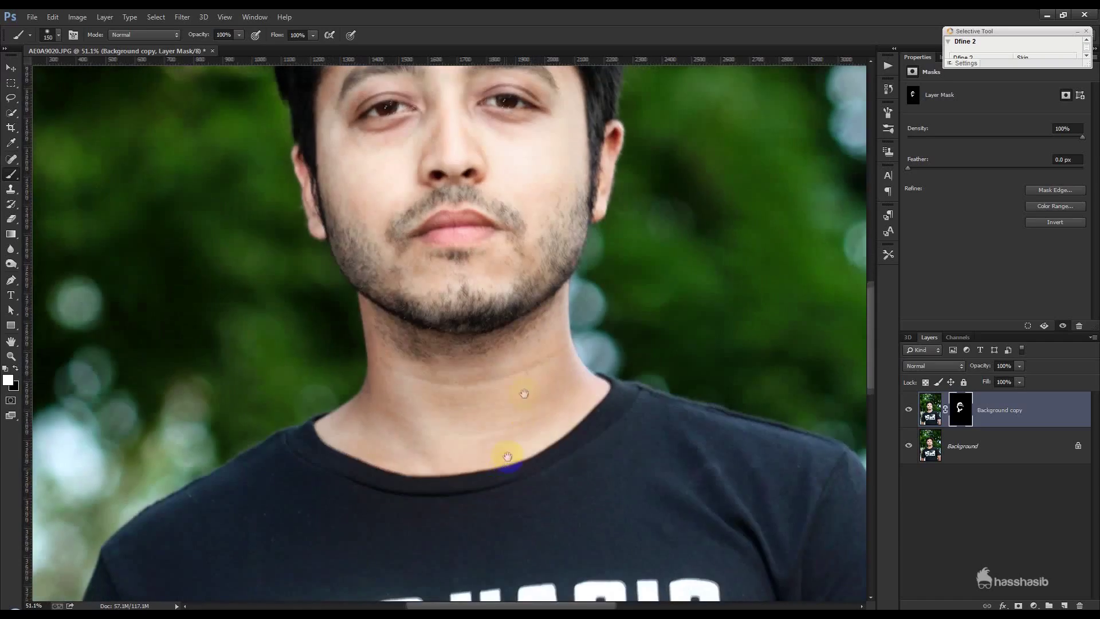
{"action": "left_click_drag", "start_coordinate": [521, 393], "coordinate": [499, 298]}
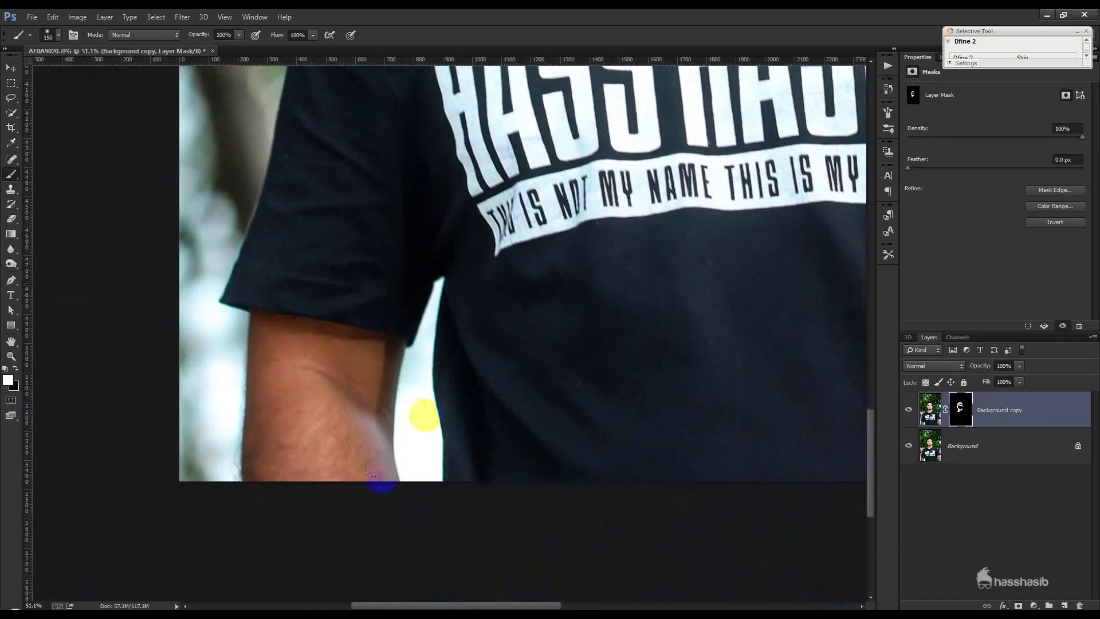
{"action": "left_click_drag", "start_coordinate": [365, 422], "coordinate": [371, 473]}
{"action": "mouse_move", "coordinate": [376, 359]}
{"action": "left_mouse_down"}
{"action": "mouse_move", "coordinate": [265, 337]}
{"action": "mouse_move", "coordinate": [342, 344]}
{"action": "left_mouse_up"}
{"action": "left_click_drag", "start_coordinate": [343, 431], "coordinate": [339, 487]}
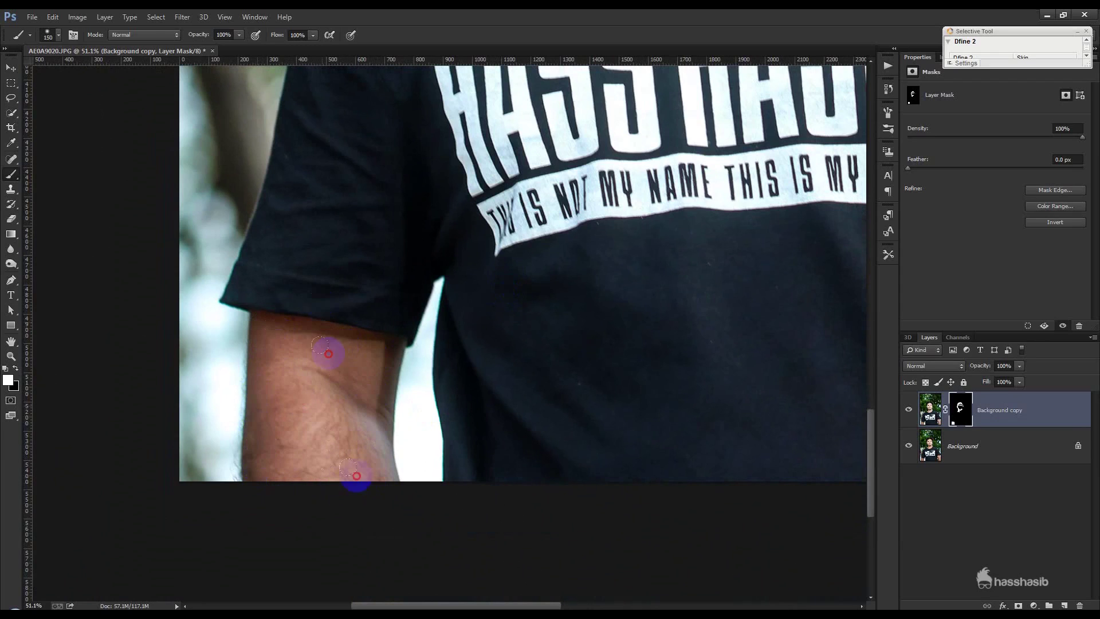
Paint the other arm down to the forearm, then fit the whole image on screen
{"action": "scroll", "coordinate": [484, 410], "scroll_direction": "right", "scroll_amount": 10}
{"action": "scroll", "coordinate": [407, 364], "scroll_direction": "up", "scroll_amount": 3}
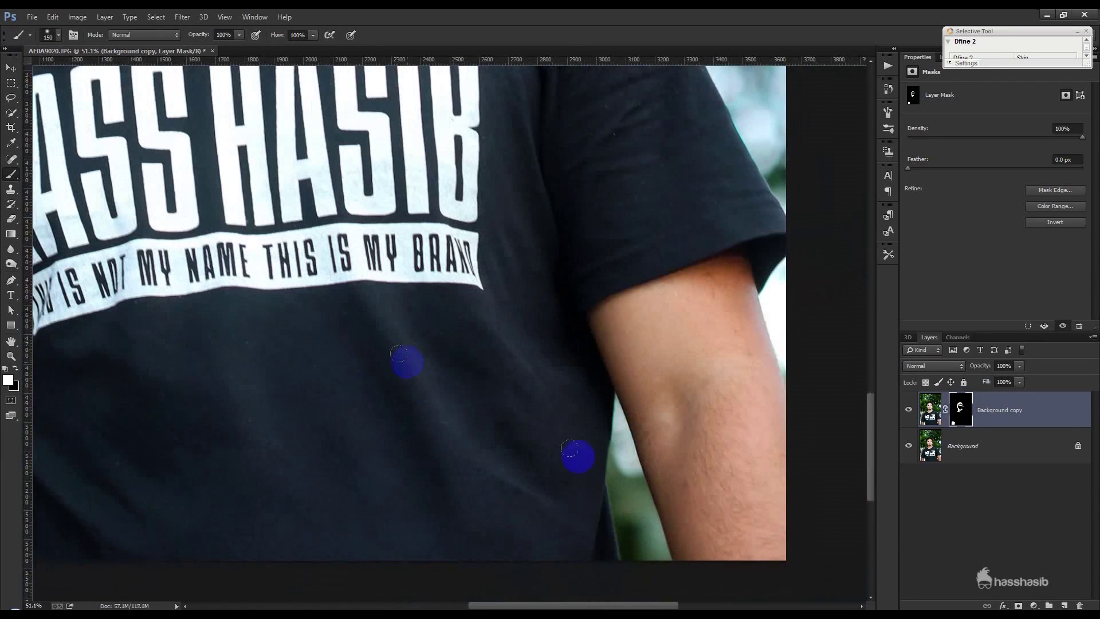
{"action": "mouse_move", "coordinate": [739, 273]}
{"action": "left_mouse_down"}
{"action": "mouse_move", "coordinate": [713, 276]}
{"action": "mouse_move", "coordinate": [724, 336]}
{"action": "mouse_move", "coordinate": [696, 275]}
{"action": "left_mouse_up"}
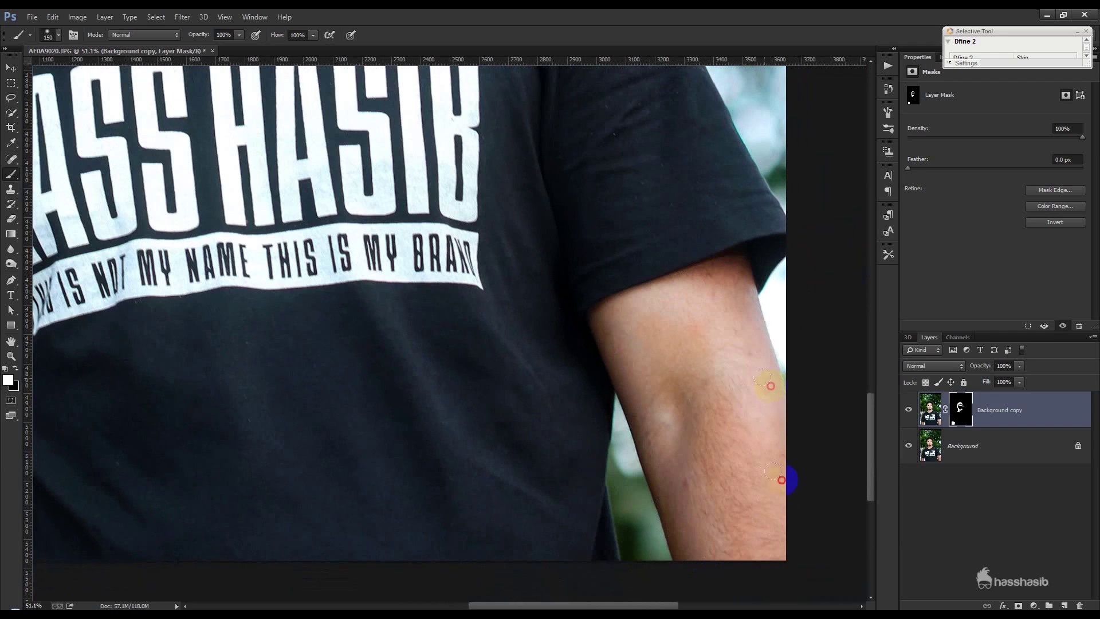
{"action": "left_click_drag", "start_coordinate": [748, 400], "coordinate": [752, 484]}
{"action": "mouse_move", "coordinate": [675, 347]}
{"action": "left_mouse_down"}
{"action": "mouse_move", "coordinate": [679, 423]}
{"action": "mouse_move", "coordinate": [659, 374]}
{"action": "left_mouse_up"}
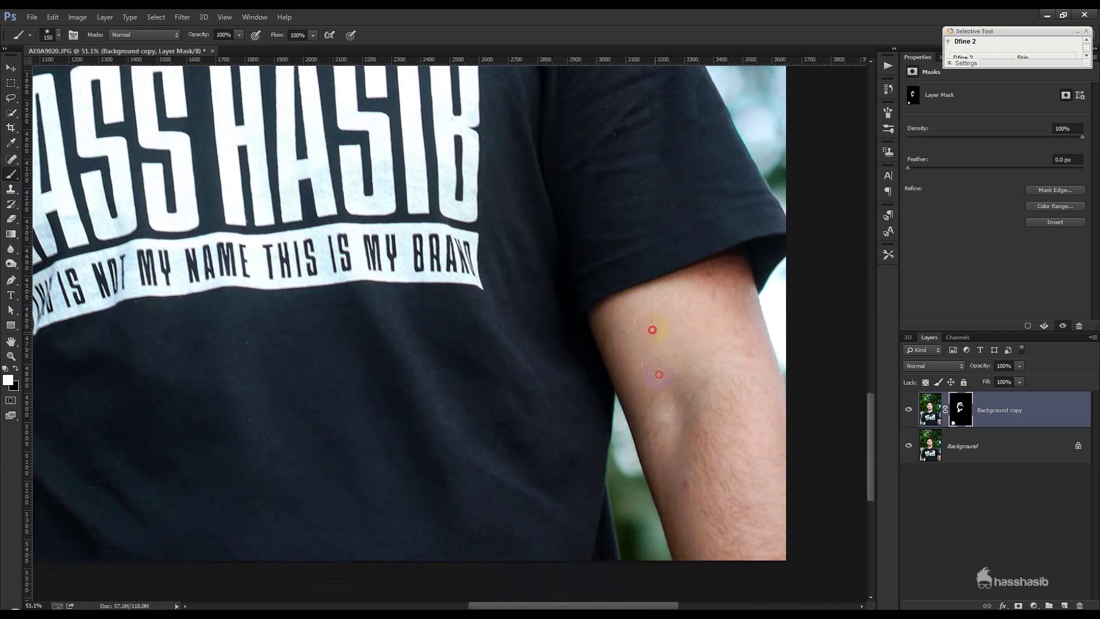
{"action": "left_click_drag", "start_coordinate": [689, 515], "coordinate": [688, 287]}
{"action": "left_click_drag", "start_coordinate": [687, 549], "coordinate": [653, 461]}
{"action": "key", "text": "ctrl+0"}
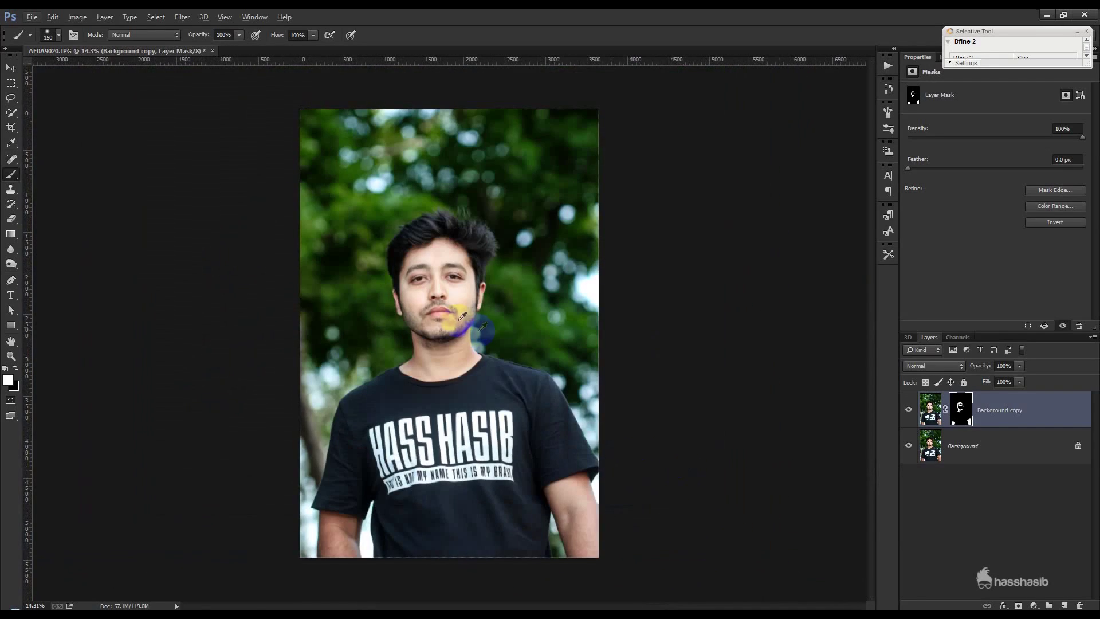
{"action": "scroll", "coordinate": [429, 310], "scroll_direction": "up", "scroll_amount": 1}
{"action": "scroll", "coordinate": [434, 299], "scroll_direction": "up", "scroll_amount": 2}
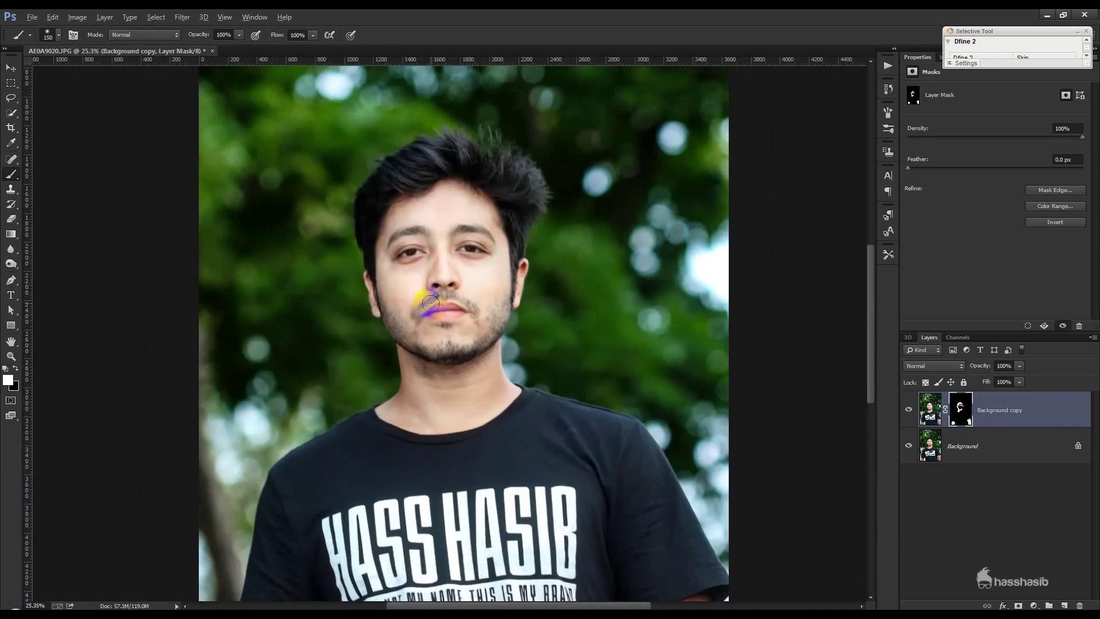
{"action": "scroll", "coordinate": [434, 299], "scroll_direction": "down", "scroll_amount": 3}
{"action": "scroll", "coordinate": [435, 298], "scroll_direction": "down", "scroll_amount": 2}
{"action": "left_click", "coordinate": [1064, 607]}
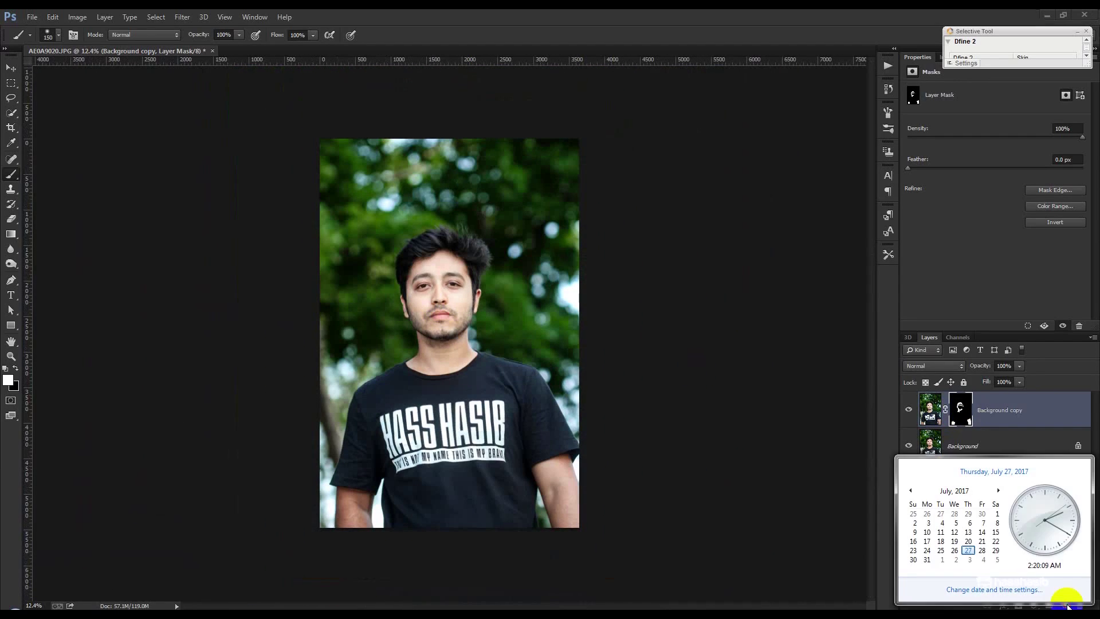
Resize the image in pixels to a 2500 px height (1667 × 2500) and fit it on screen
{"action": "left_click", "coordinate": [864, 500]}
{"action": "left_click", "coordinate": [79, 18]}
{"action": "left_click", "coordinate": [92, 98]}
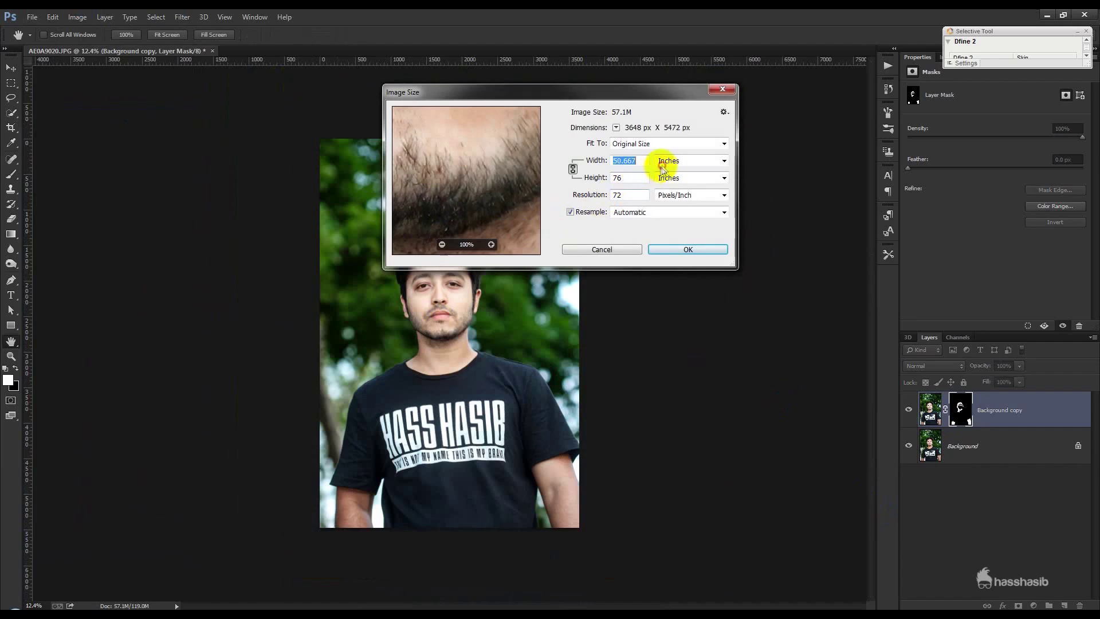
{"action": "left_click", "coordinate": [668, 161]}
{"action": "left_click", "coordinate": [677, 161]}
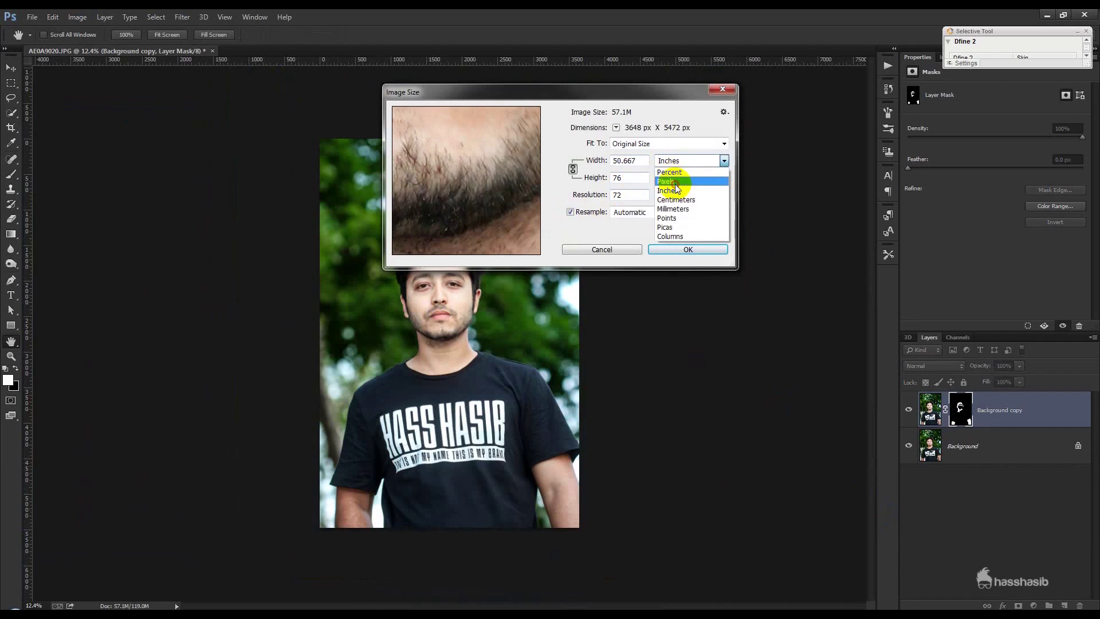
{"action": "left_click", "coordinate": [677, 174]}
{"action": "left_click", "coordinate": [629, 178]}
{"action": "type", "text": "2500"}
{"action": "left_click", "coordinate": [674, 250]}
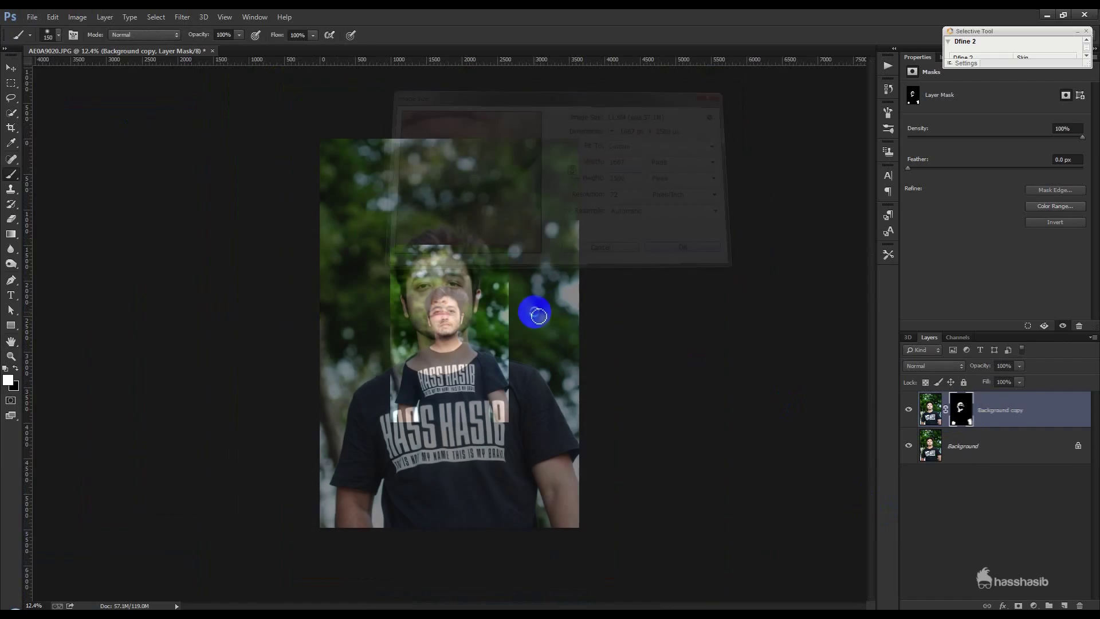
{"action": "key", "text": "ctrl+0"}
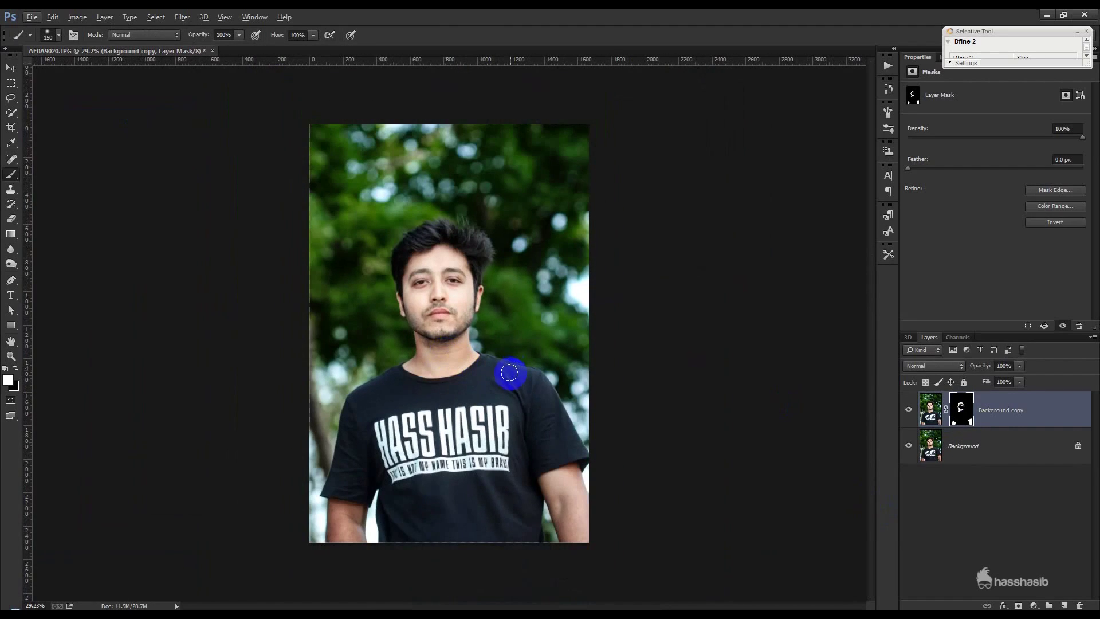
{"action": "left_click", "coordinate": [1035, 605]}
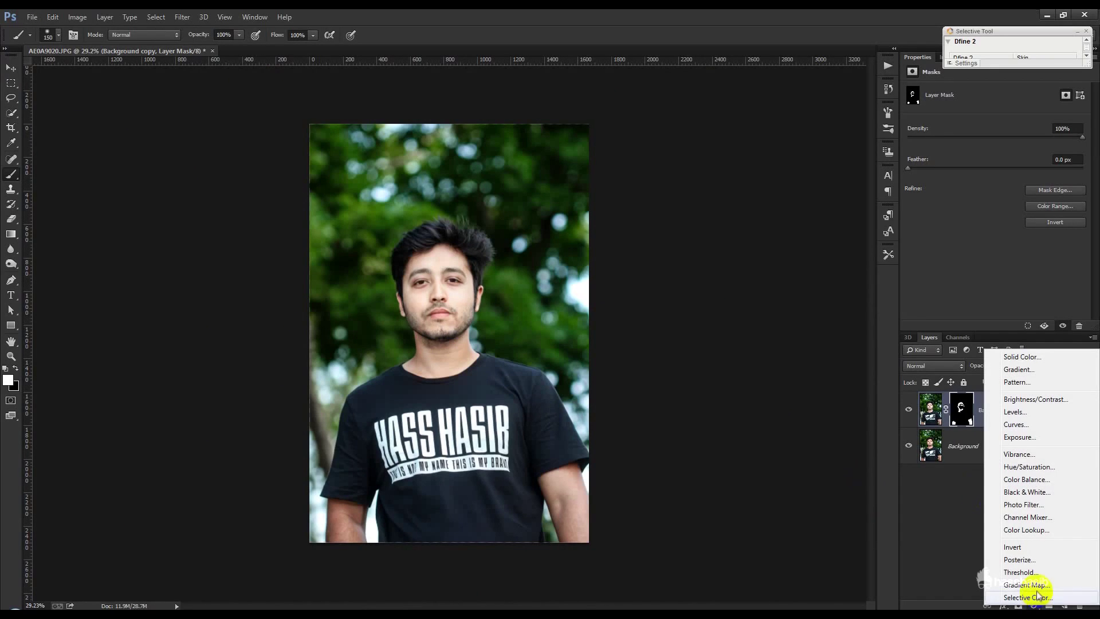
{"action": "left_click", "coordinate": [1027, 598]}
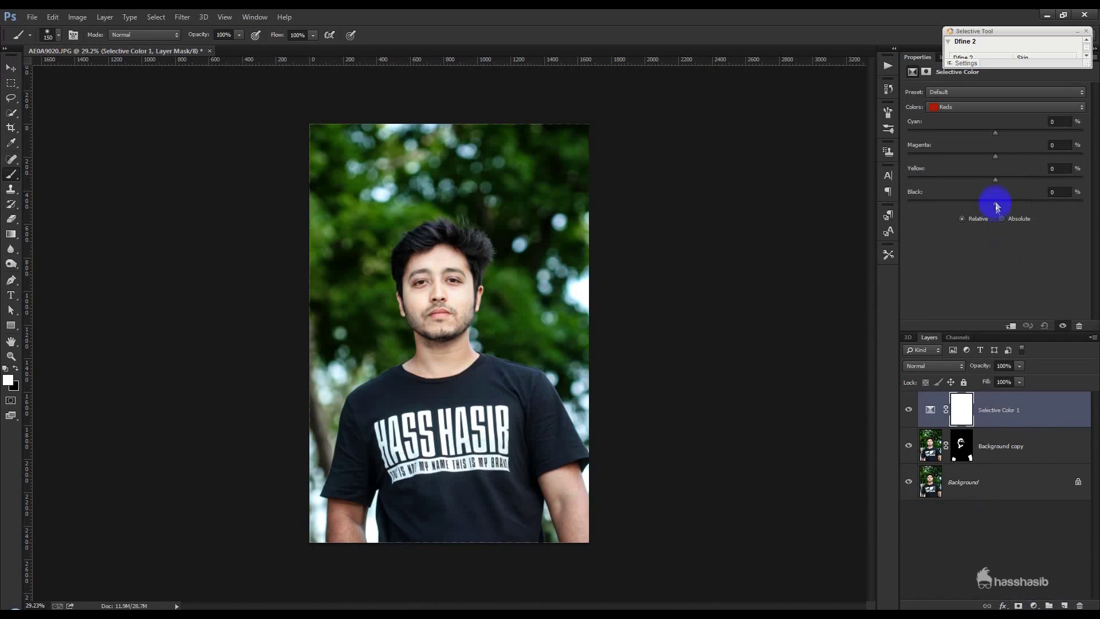
{"action": "mouse_move", "coordinate": [996, 204]}
{"action": "left_mouse_down"}
{"action": "mouse_move", "coordinate": [1005, 204]}
{"action": "mouse_move", "coordinate": [960, 216]}
{"action": "left_mouse_up"}
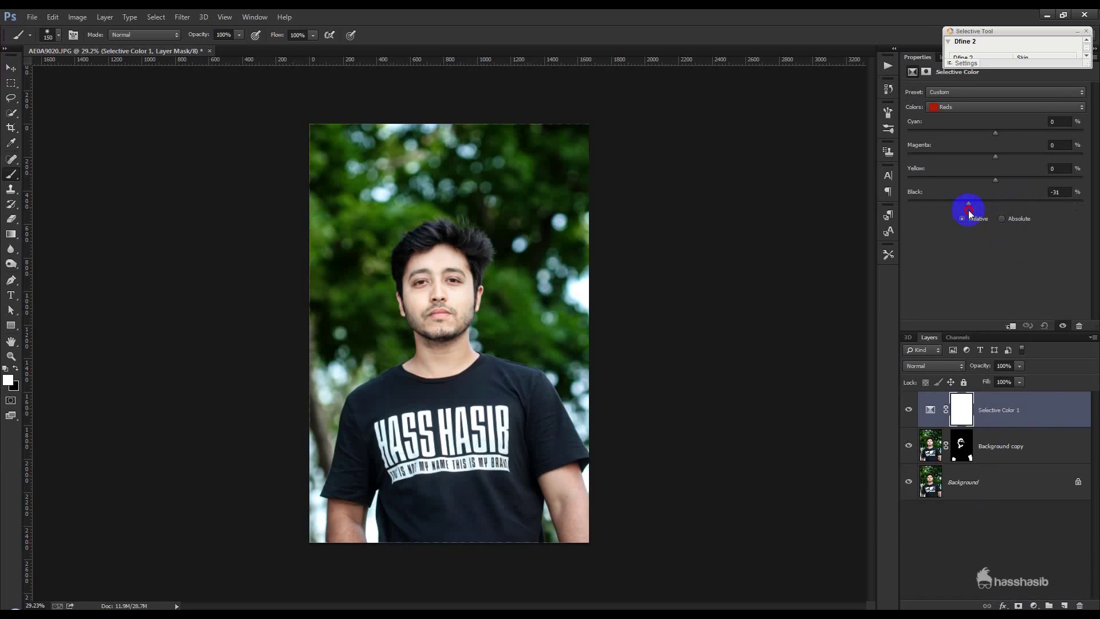
{"action": "left_click_drag", "start_coordinate": [968, 210], "coordinate": [975, 212]}
{"action": "left_click", "coordinate": [987, 110]}
{"action": "left_click", "coordinate": [966, 189]}
{"action": "mouse_move", "coordinate": [997, 204]}
{"action": "left_mouse_down"}
{"action": "mouse_move", "coordinate": [1014, 204]}
{"action": "mouse_move", "coordinate": [1001, 202]}
{"action": "left_mouse_up"}
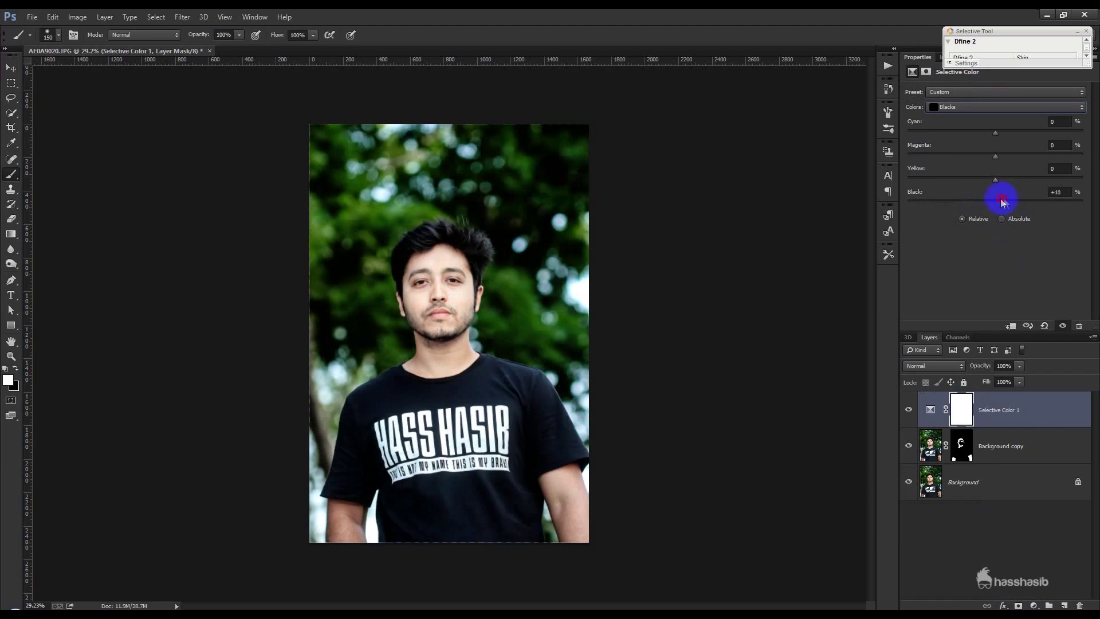
{"action": "left_click", "coordinate": [937, 407]}
{"action": "left_click", "coordinate": [909, 410]}
{"action": "left_click", "coordinate": [908, 410]}
{"action": "left_click", "coordinate": [969, 400]}
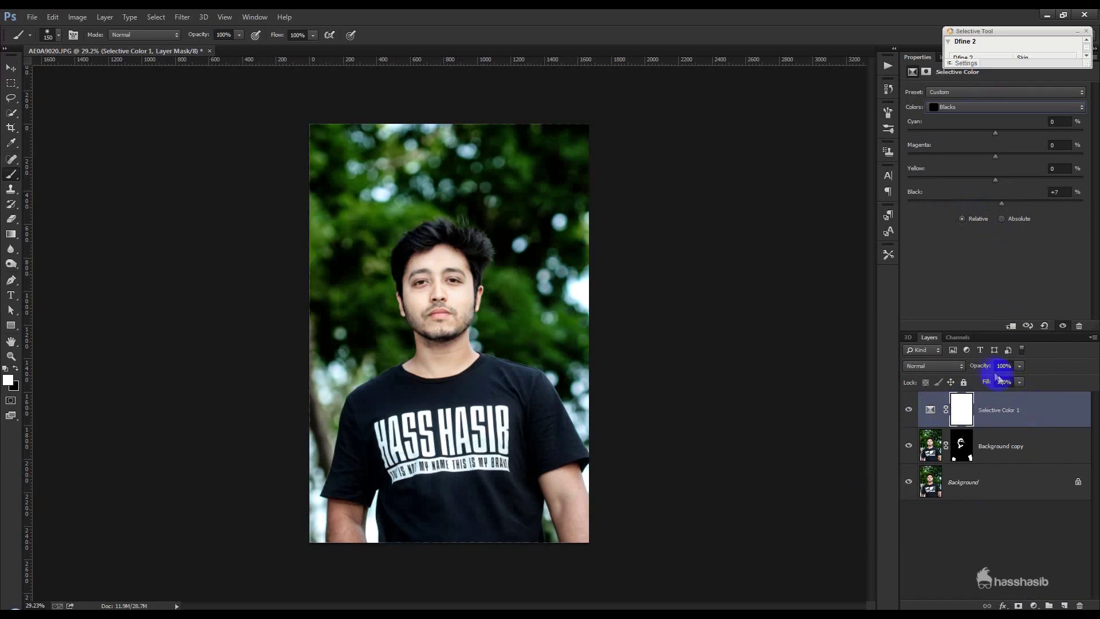
{"action": "left_click_drag", "start_coordinate": [978, 366], "coordinate": [968, 367]}
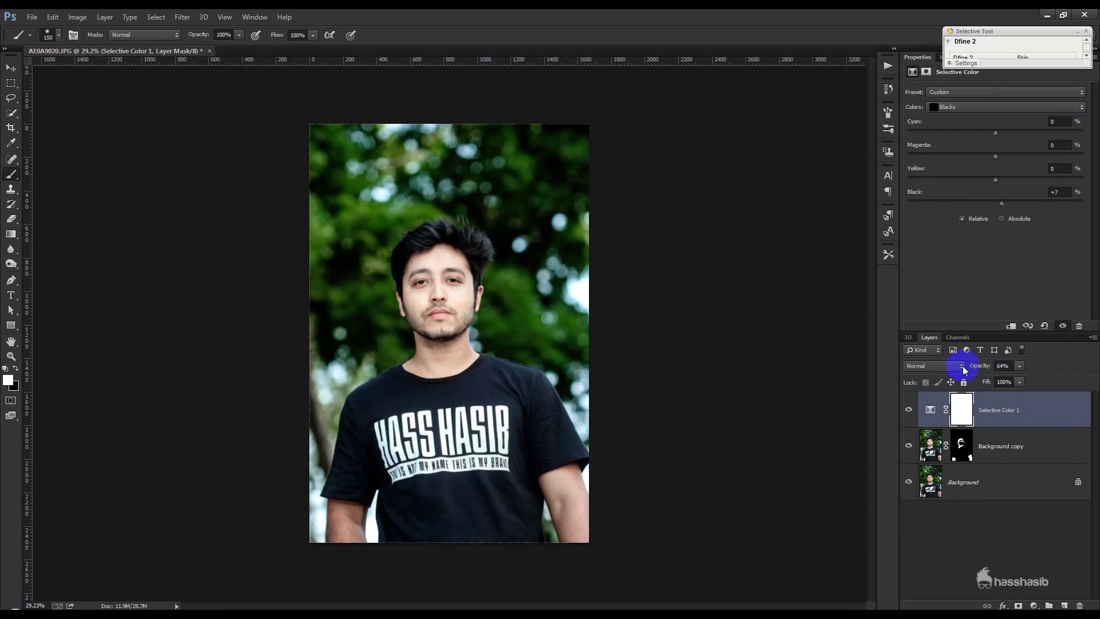
{"action": "key", "text": "5"}
{"action": "left_click_drag", "start_coordinate": [208, 34], "coordinate": [588, 123]}
{"action": "left_click_drag", "start_coordinate": [953, 408], "coordinate": [1078, 604]}
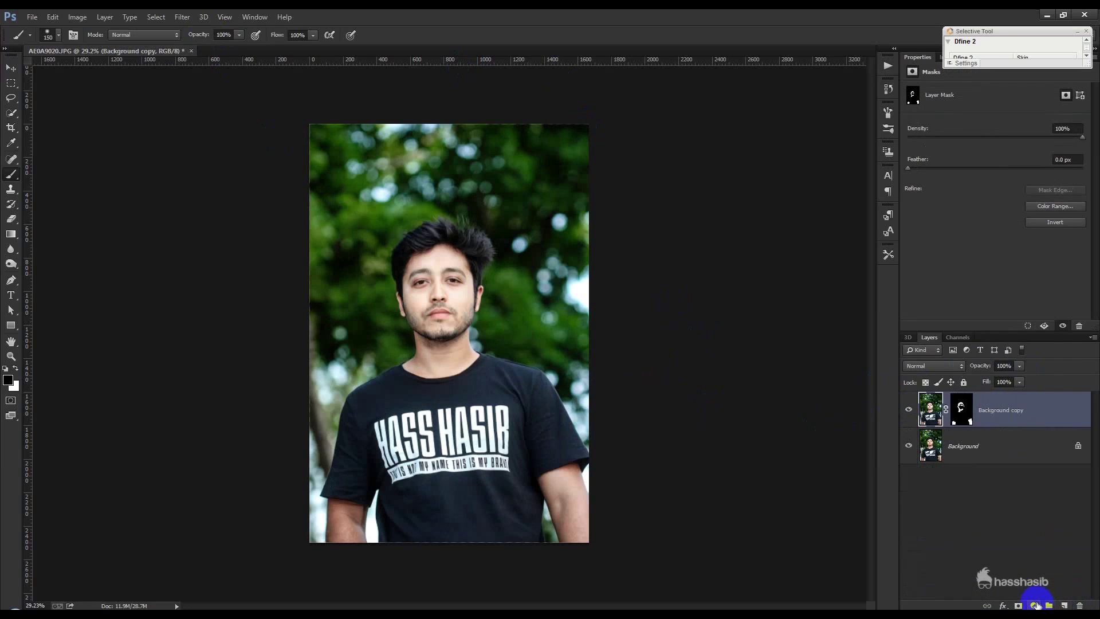
Create Layer 1, apply the merged image into it, and set its blend mode to Lighter Color
{"action": "left_click", "coordinate": [1063, 606]}
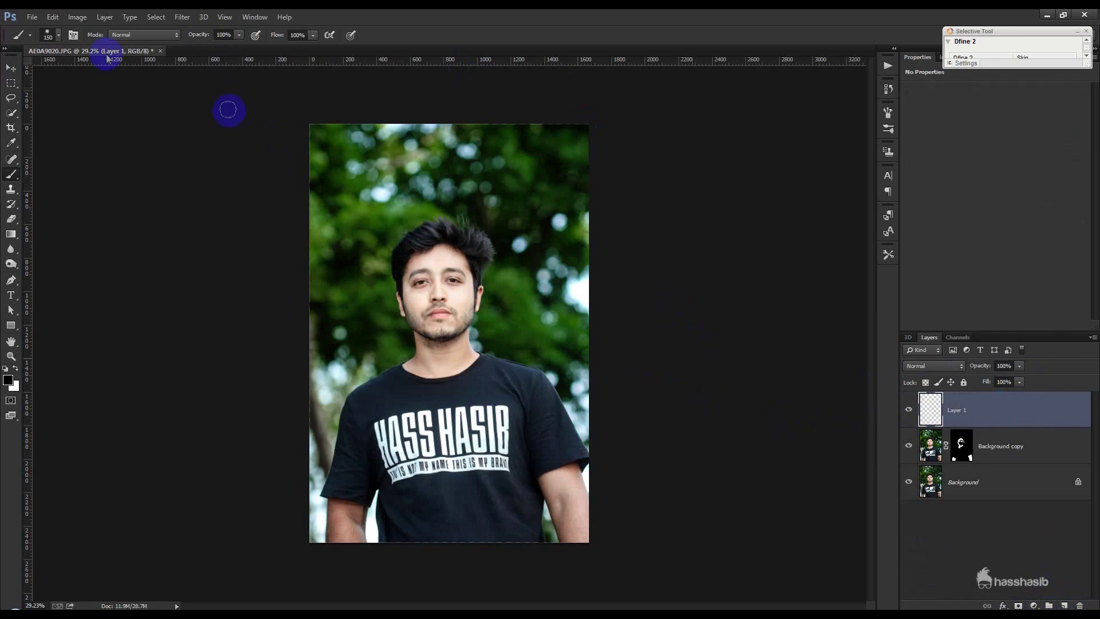
{"action": "left_click", "coordinate": [78, 17]}
{"action": "left_click", "coordinate": [98, 184]}
{"action": "left_click", "coordinate": [870, 198]}
{"action": "key", "text": "b"}
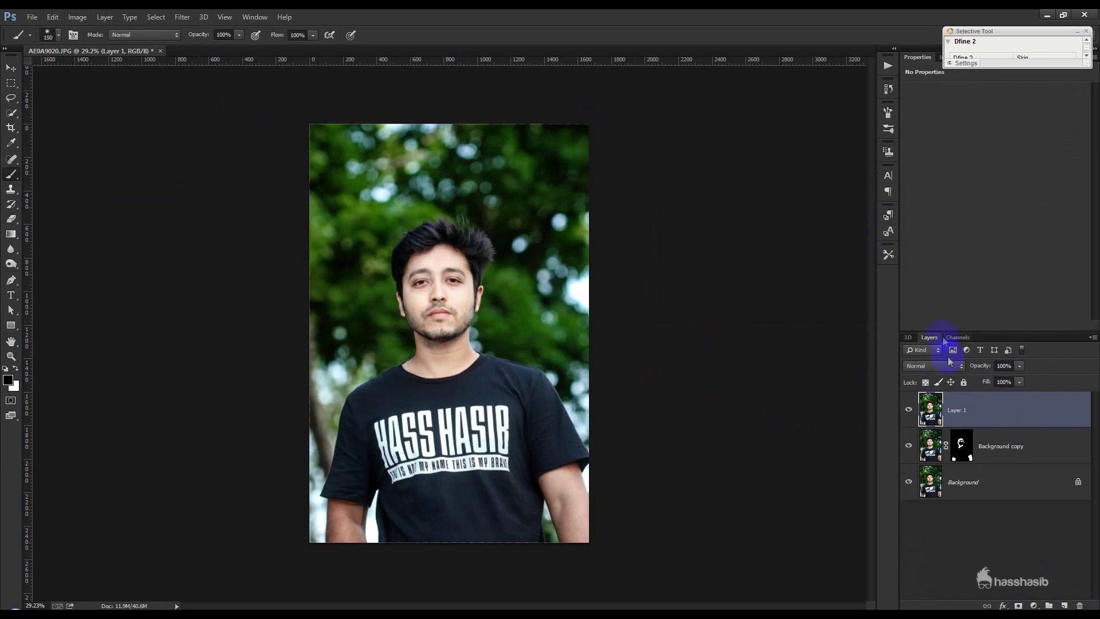
{"action": "left_click", "coordinate": [939, 365]}
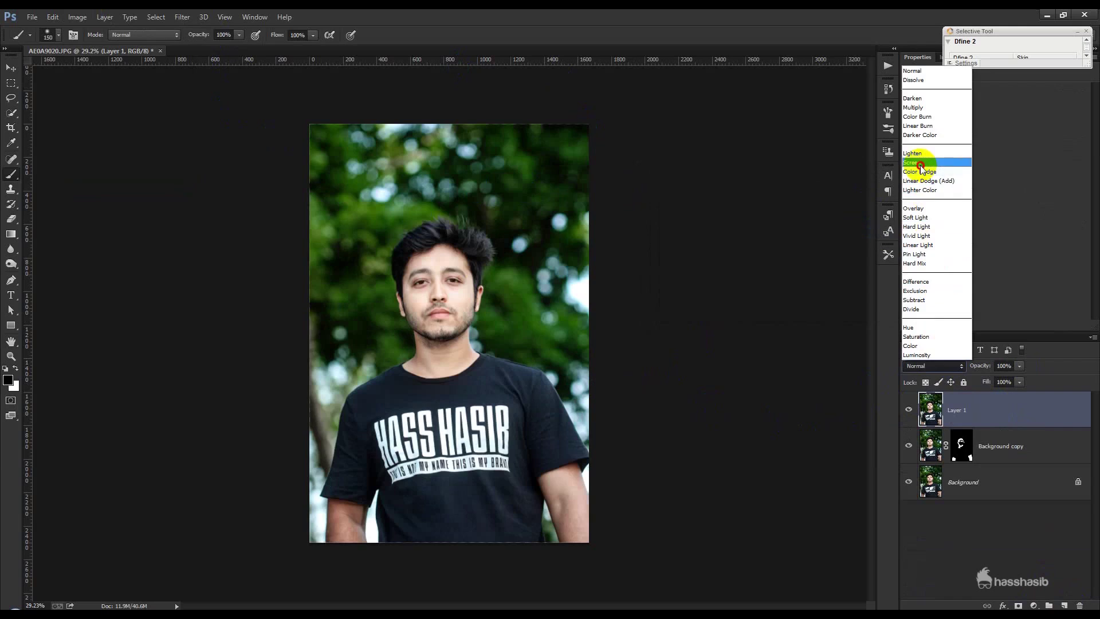
{"action": "left_click", "coordinate": [920, 163]}
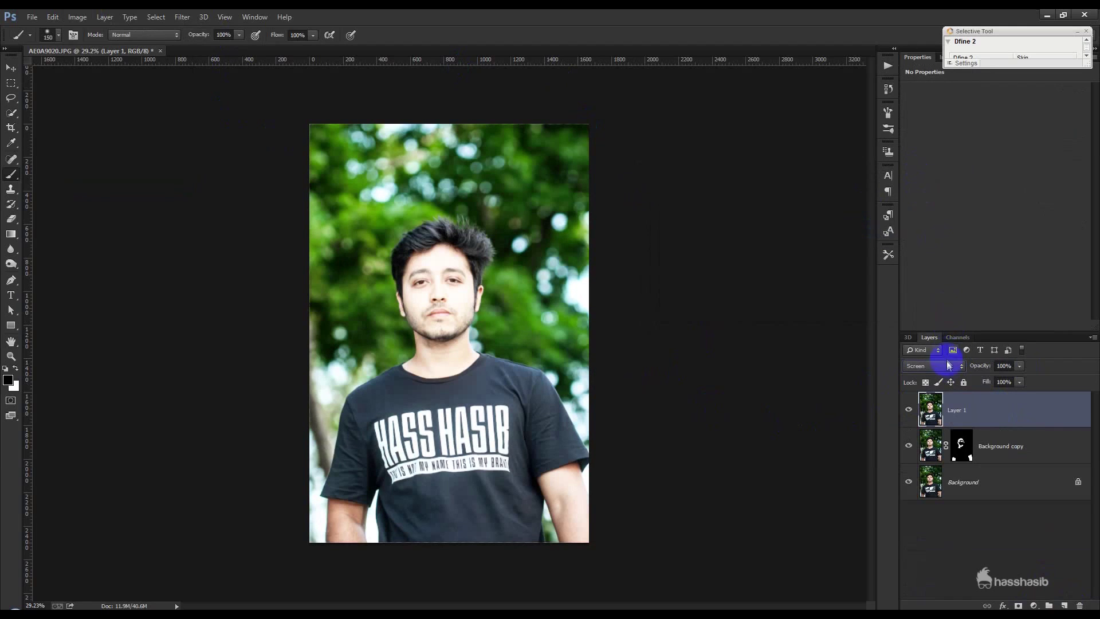
Toggle Layer 1's visibility to compare the face with and without it
{"action": "scroll", "coordinate": [944, 371], "scroll_direction": "down", "scroll_amount": 3}
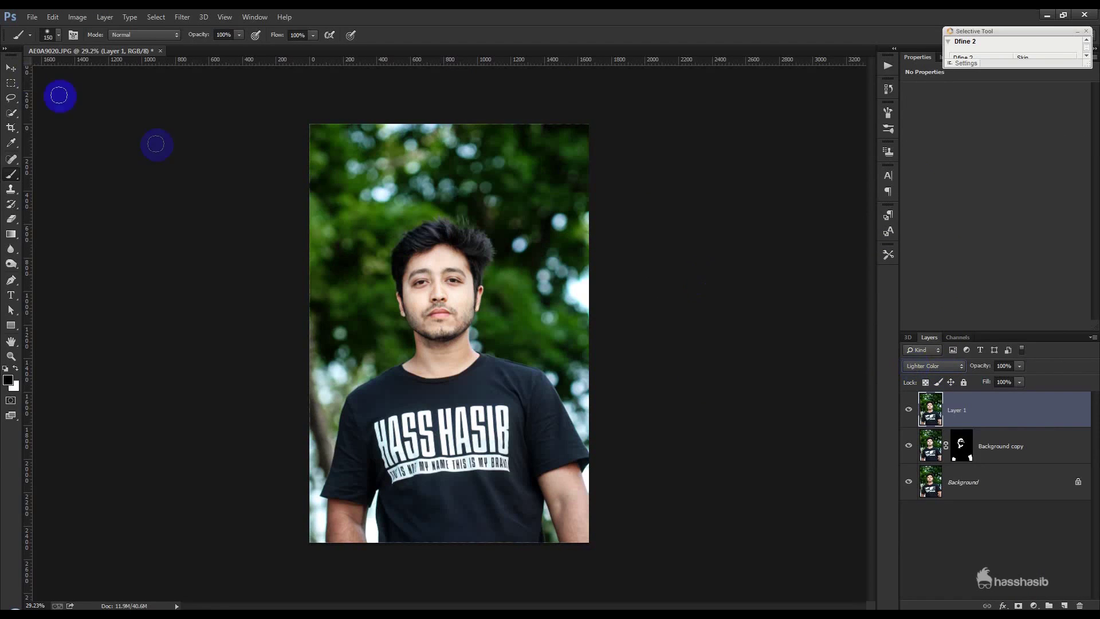
{"action": "left_click", "coordinate": [10, 68]}
{"action": "scroll", "coordinate": [424, 298], "scroll_direction": "up", "scroll_amount": 5}
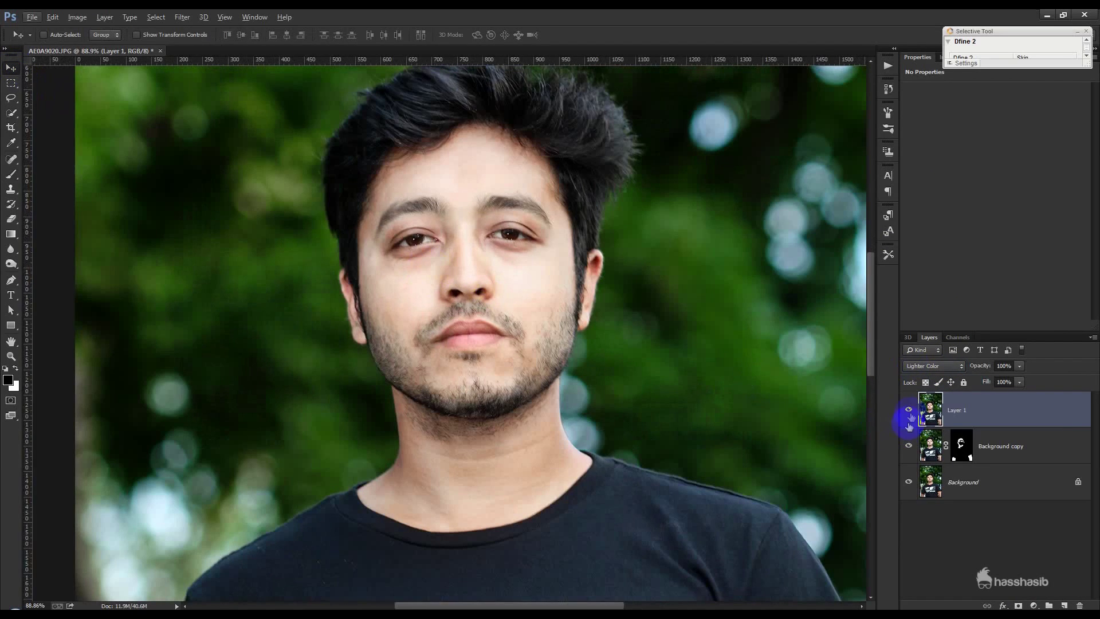
{"action": "left_click", "coordinate": [908, 410]}
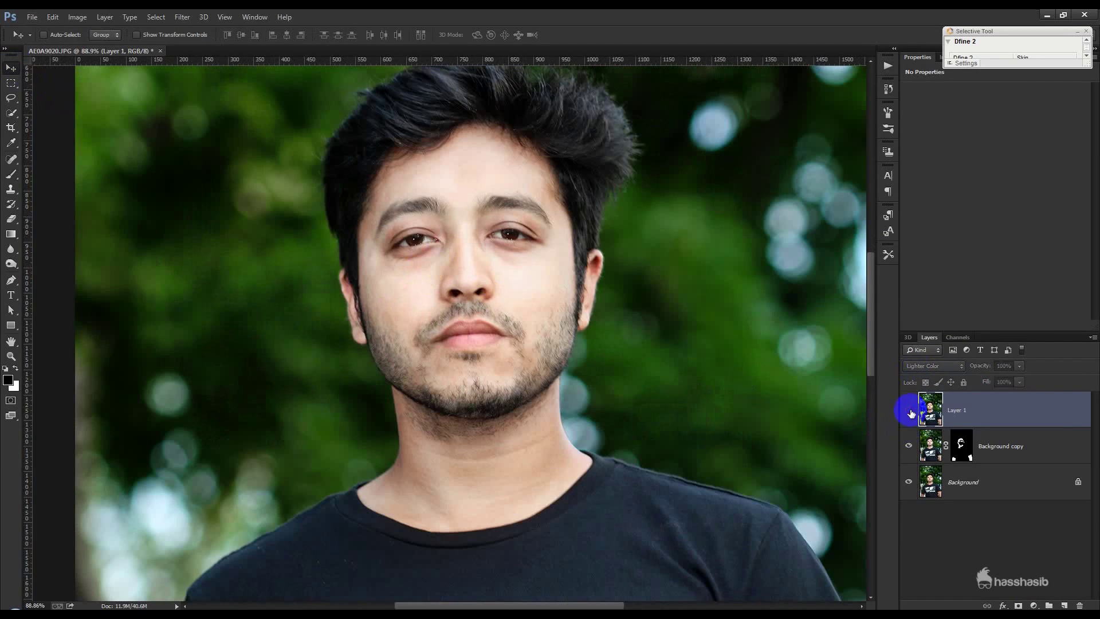
{"action": "left_click", "coordinate": [910, 411]}
{"action": "left_click", "coordinate": [911, 412]}
{"action": "left_click", "coordinate": [911, 412]}
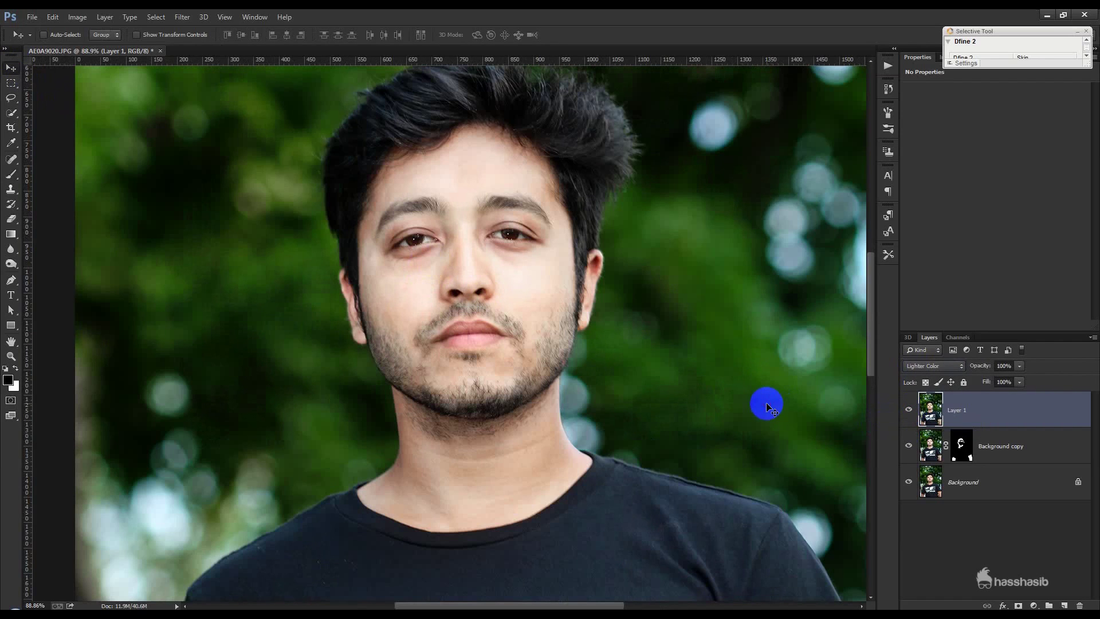
{"action": "scroll", "coordinate": [765, 403], "scroll_direction": "down", "scroll_amount": 5}
{"action": "scroll", "coordinate": [688, 404], "scroll_direction": "up", "scroll_amount": 1}
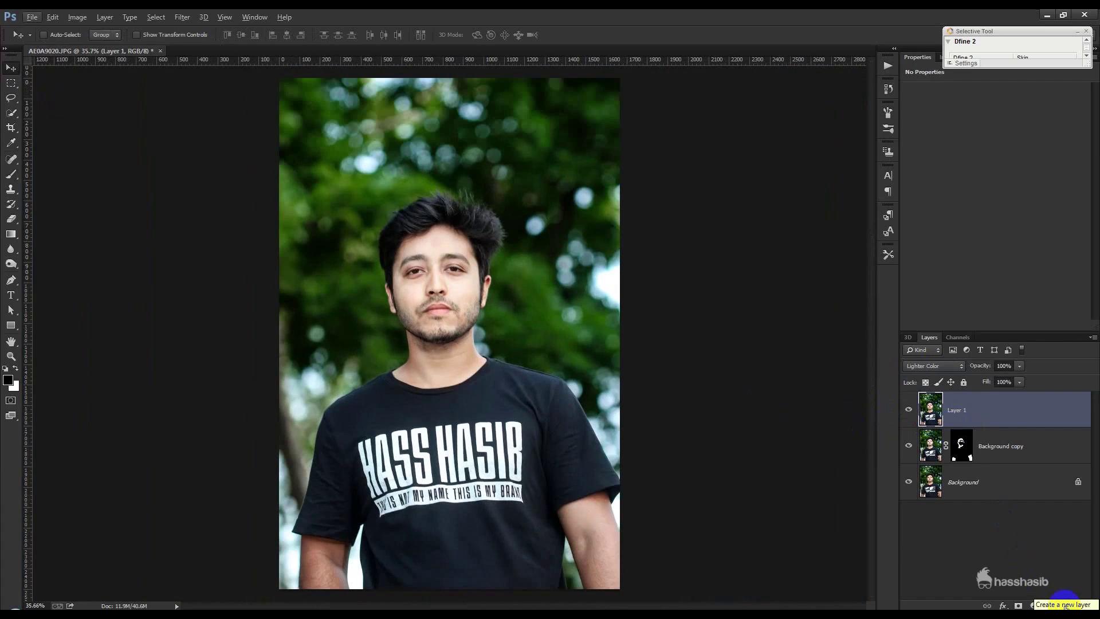
Return Layer 1 to Normal blending, then rotate and tighten the crop to straighten the portrait
{"action": "left_click", "coordinate": [942, 365]}
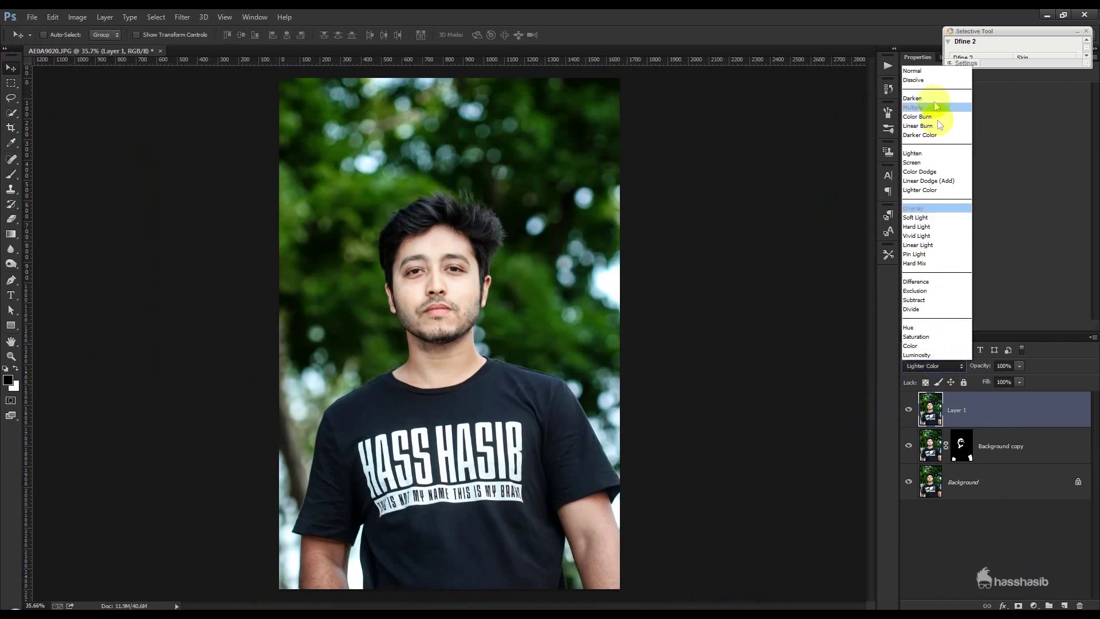
{"action": "left_click", "coordinate": [916, 73]}
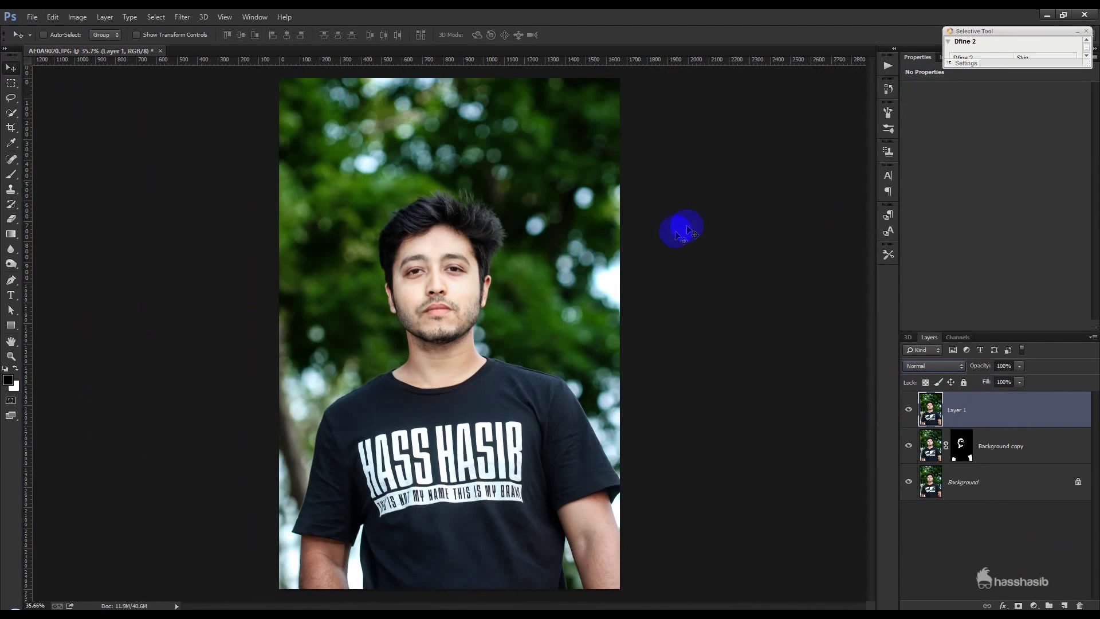
{"action": "left_click", "coordinate": [11, 127]}
{"action": "left_click_drag", "start_coordinate": [700, 296], "coordinate": [716, 326]}
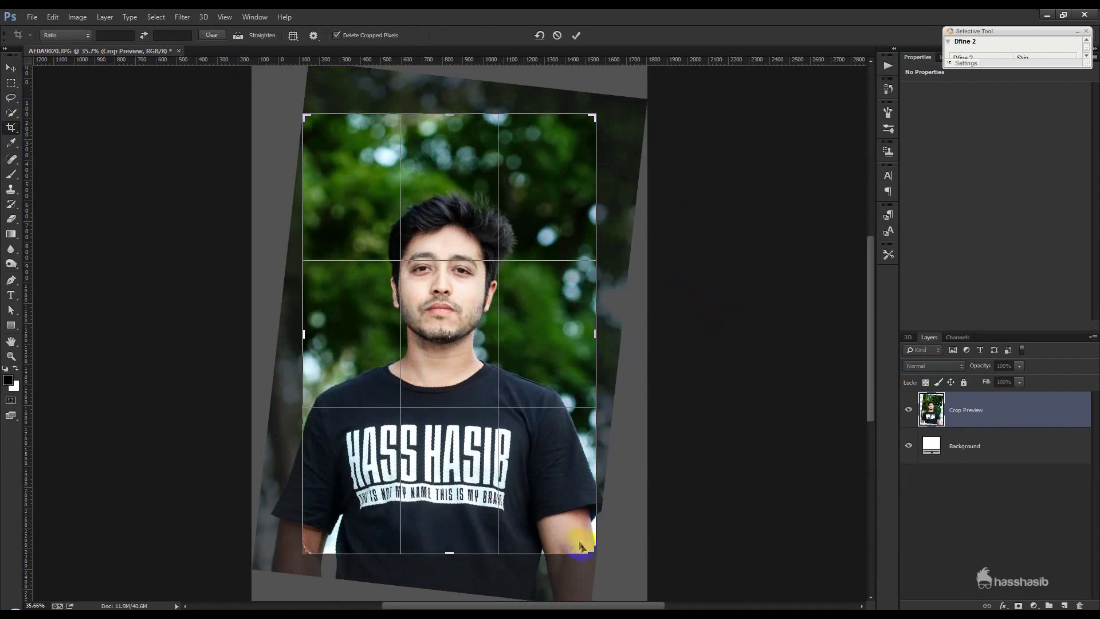
{"action": "left_click_drag", "start_coordinate": [595, 550], "coordinate": [579, 541]}
{"action": "left_click_drag", "start_coordinate": [583, 131], "coordinate": [592, 130]}
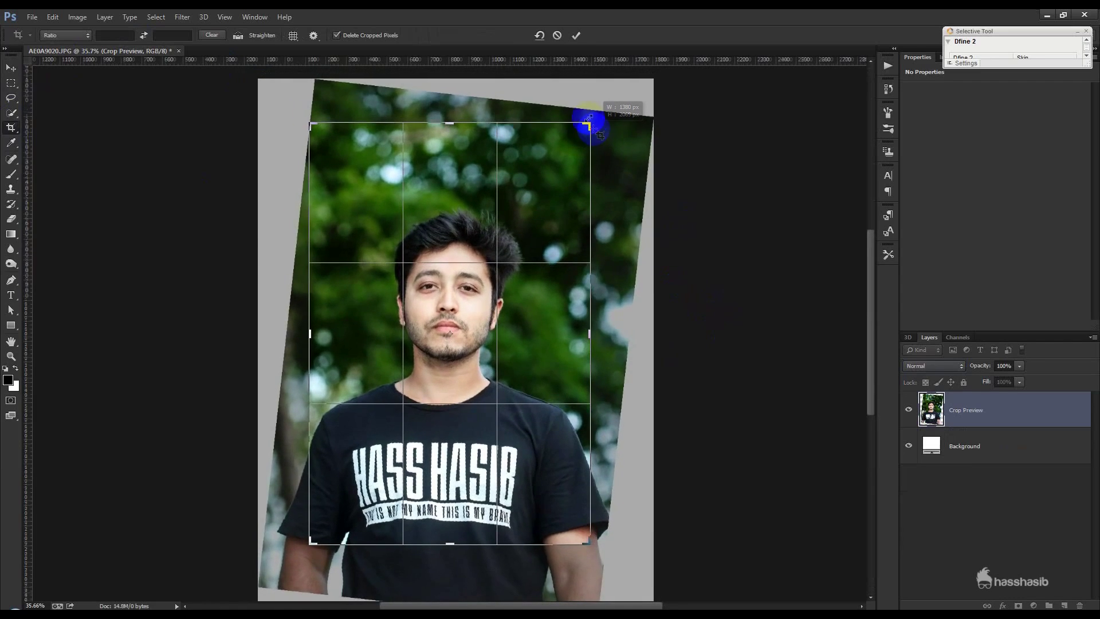
{"action": "left_click_drag", "start_coordinate": [592, 130], "coordinate": [592, 127]}
{"action": "left_click", "coordinate": [575, 36]}
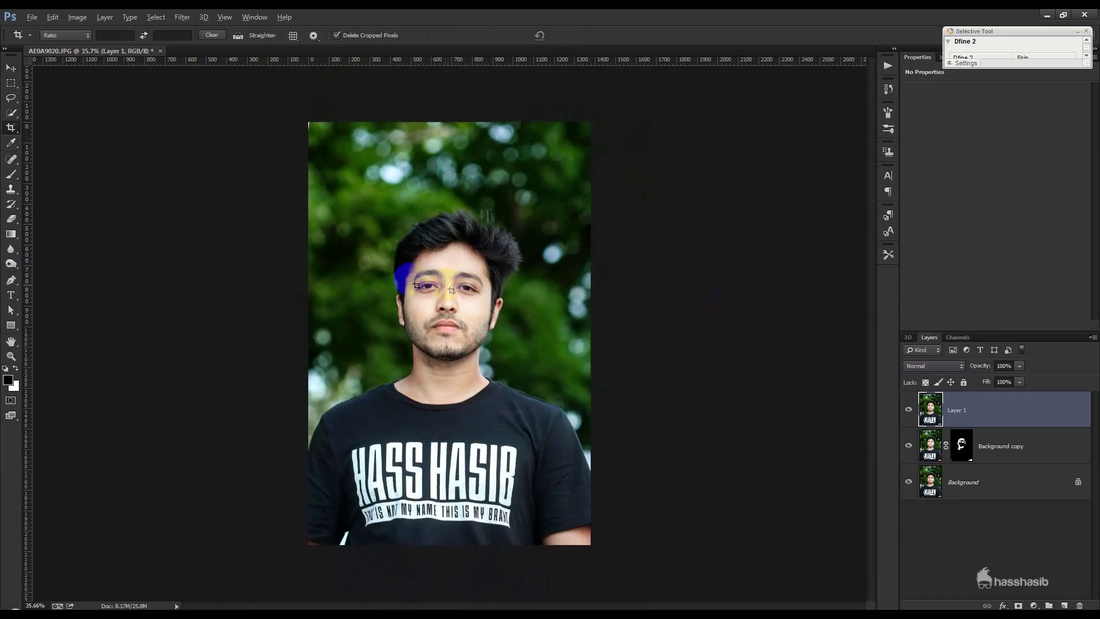
Crop again with a slight extra rotation to straighten the photo further
{"action": "left_click", "coordinate": [11, 159]}
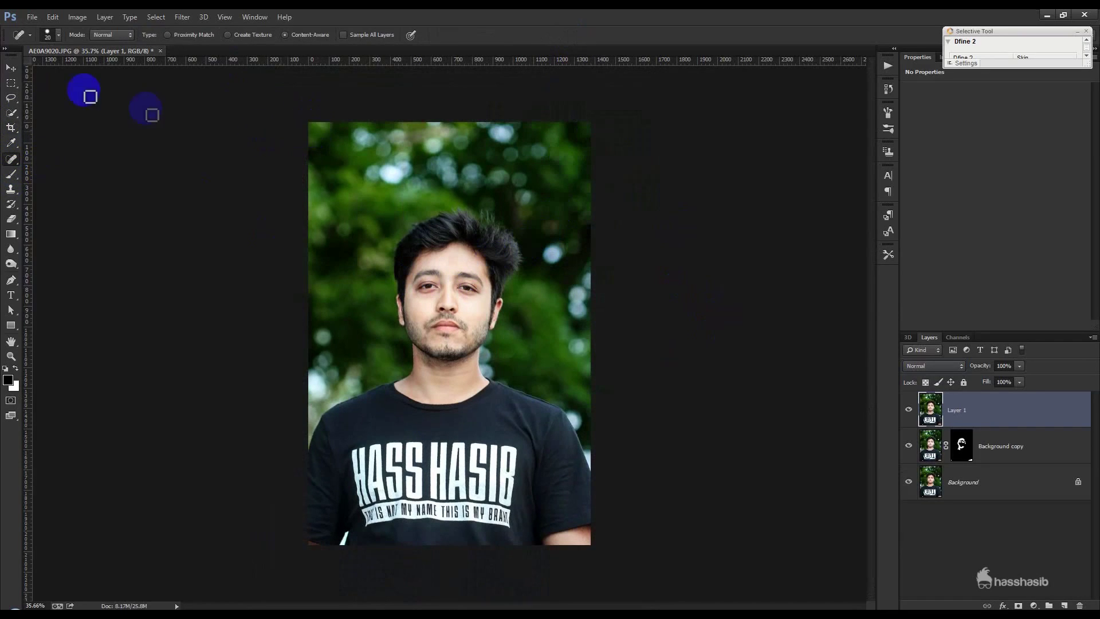
{"action": "left_click", "coordinate": [12, 69]}
{"action": "scroll", "coordinate": [472, 315], "scroll_direction": "up", "scroll_amount": 1}
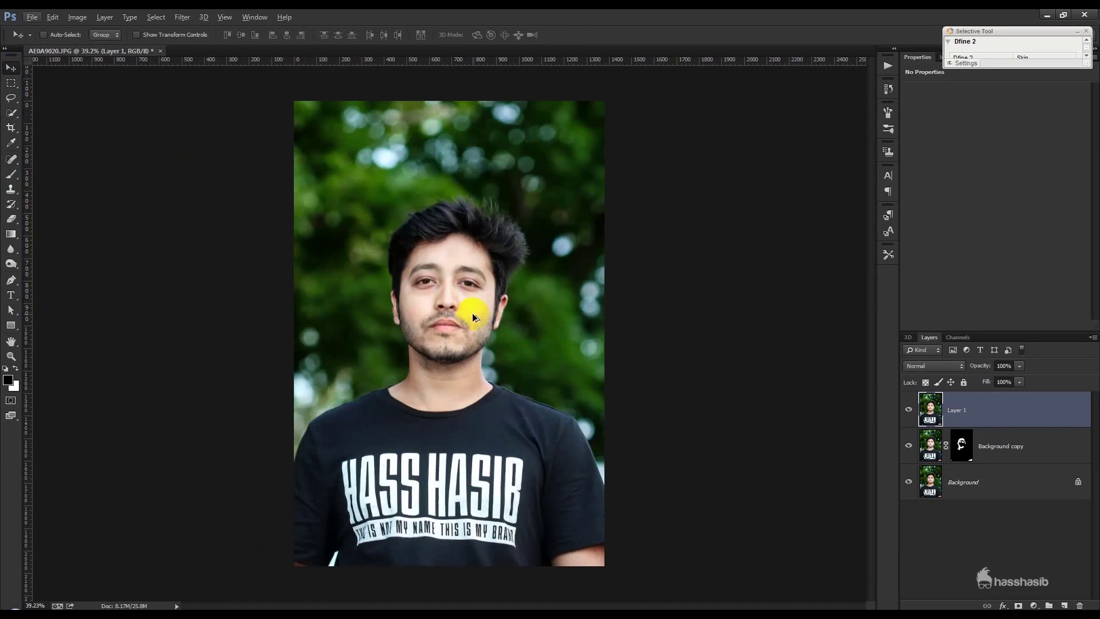
{"action": "scroll", "coordinate": [472, 313], "scroll_direction": "down", "scroll_amount": 1}
{"action": "left_click", "coordinate": [10, 127]}
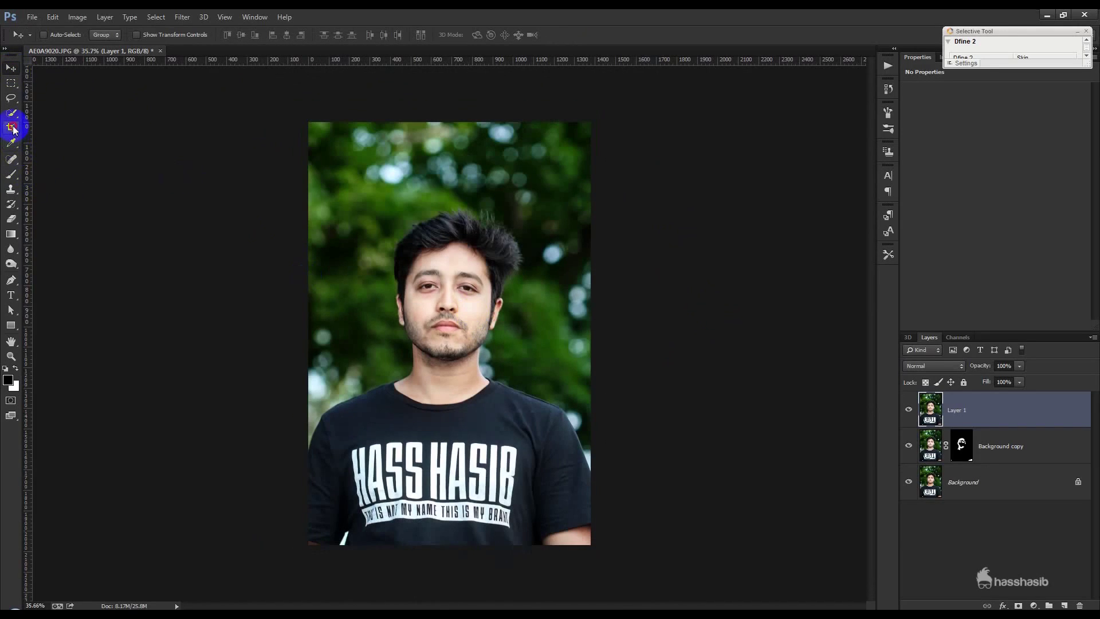
{"action": "left_click_drag", "start_coordinate": [675, 322], "coordinate": [678, 307]}
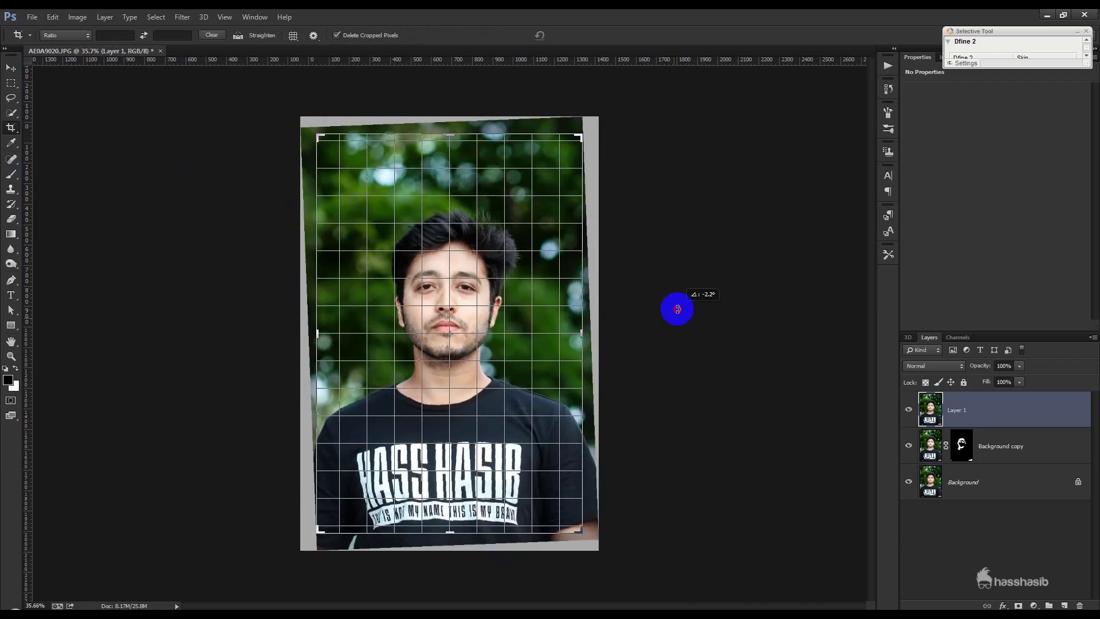
{"action": "left_click", "coordinate": [576, 35]}
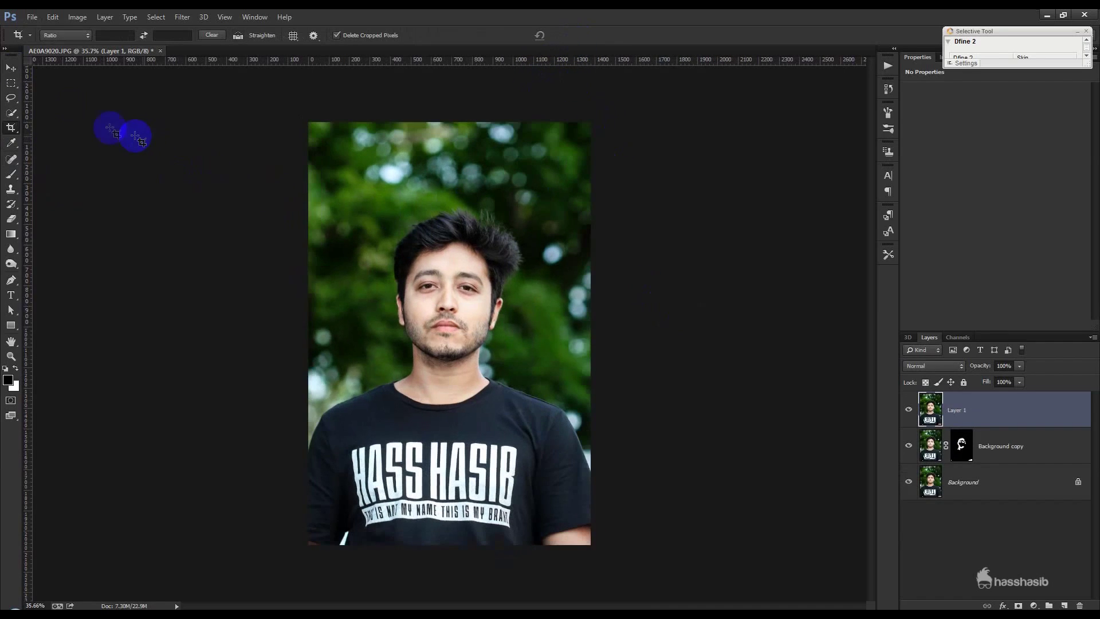
Open the Camera Raw filter on Layer 1
{"action": "left_click", "coordinate": [13, 69]}
{"action": "left_click", "coordinate": [183, 17]}
{"action": "left_click", "coordinate": [221, 86]}
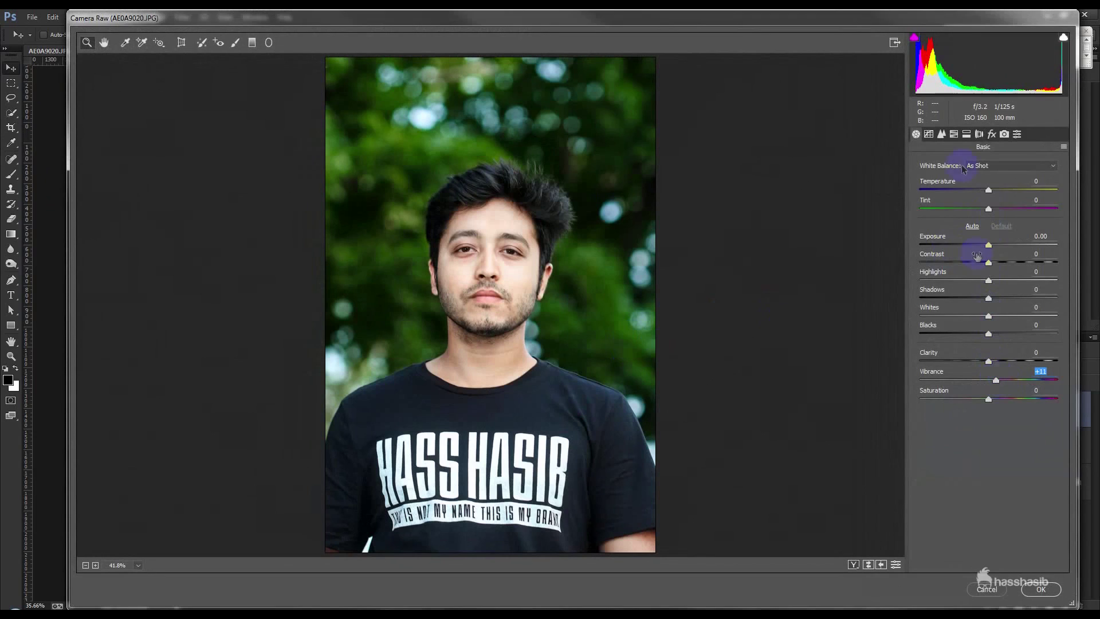
Boost Oranges saturation and luminance in HSL and raise the Sharpening Amount
{"action": "left_click", "coordinate": [956, 135]}
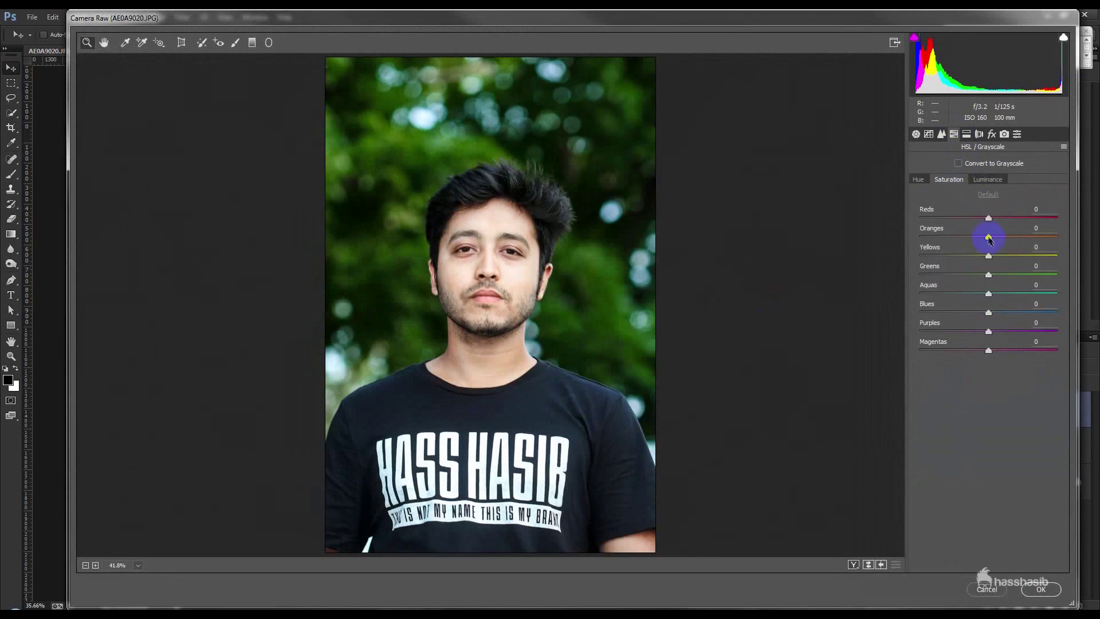
{"action": "left_click_drag", "start_coordinate": [978, 233], "coordinate": [1004, 235]}
{"action": "left_click", "coordinate": [988, 180]}
{"action": "left_click_drag", "start_coordinate": [993, 236], "coordinate": [1014, 237]}
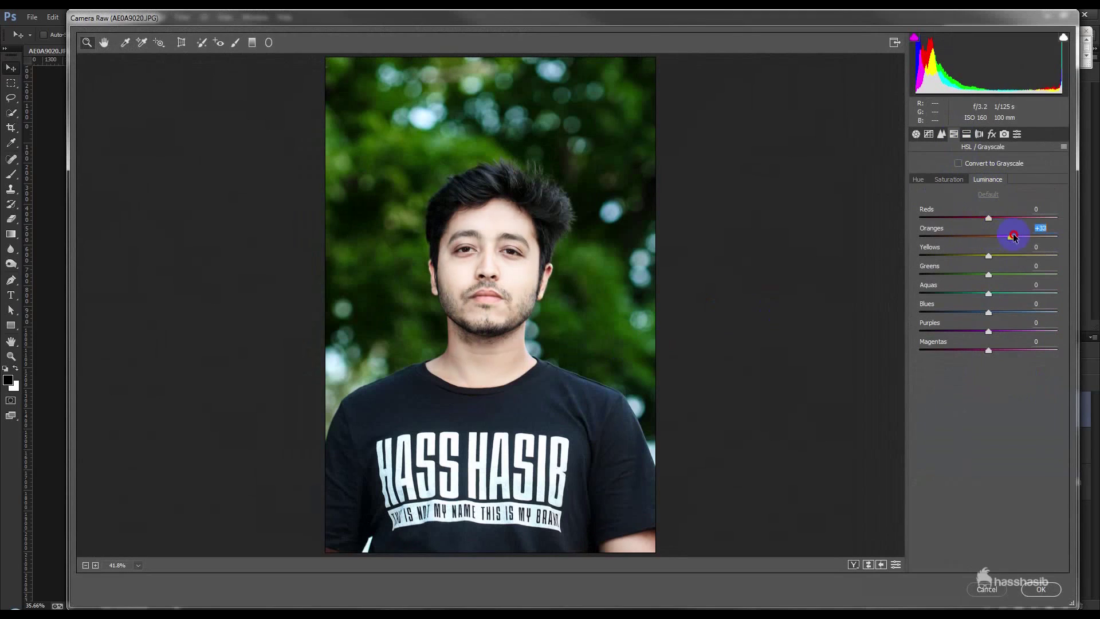
{"action": "left_click", "coordinate": [992, 135]}
{"action": "left_click", "coordinate": [942, 136]}
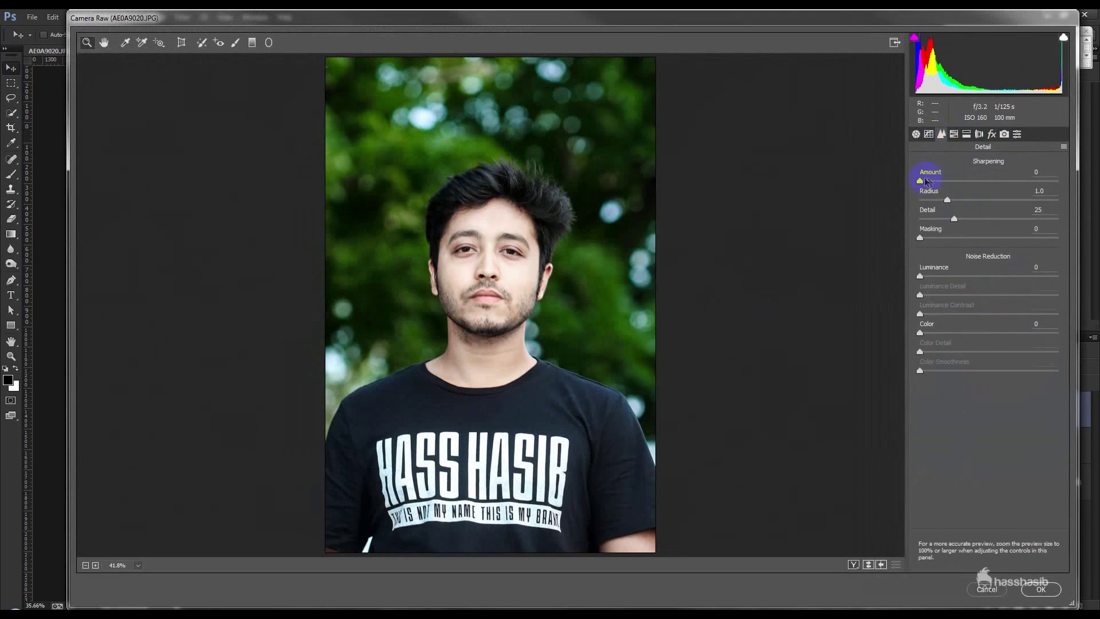
{"action": "left_click_drag", "start_coordinate": [966, 185], "coordinate": [980, 185]}
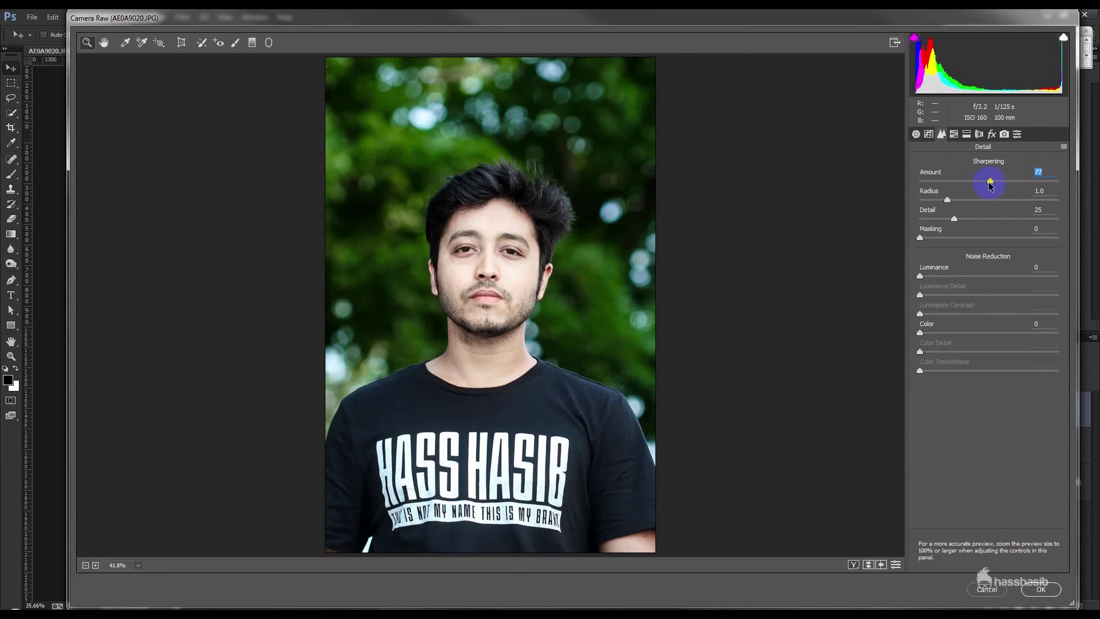
Raise Yellows saturation, lift the Lights curve, add Dehaze around +21, and apply
{"action": "left_click", "coordinate": [955, 135]}
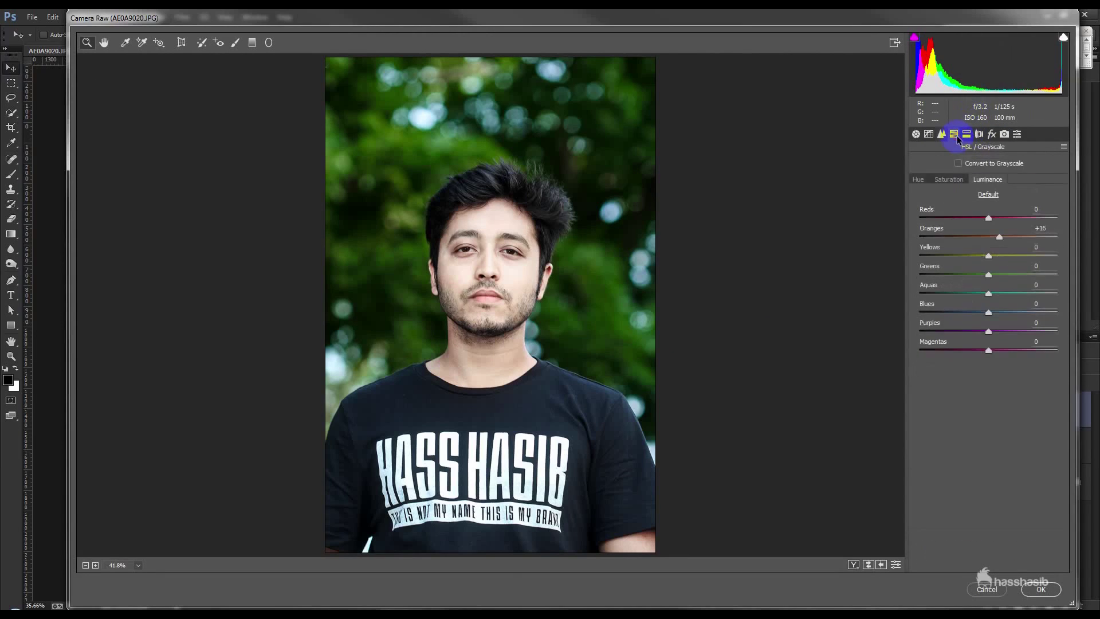
{"action": "left_click", "coordinate": [955, 180]}
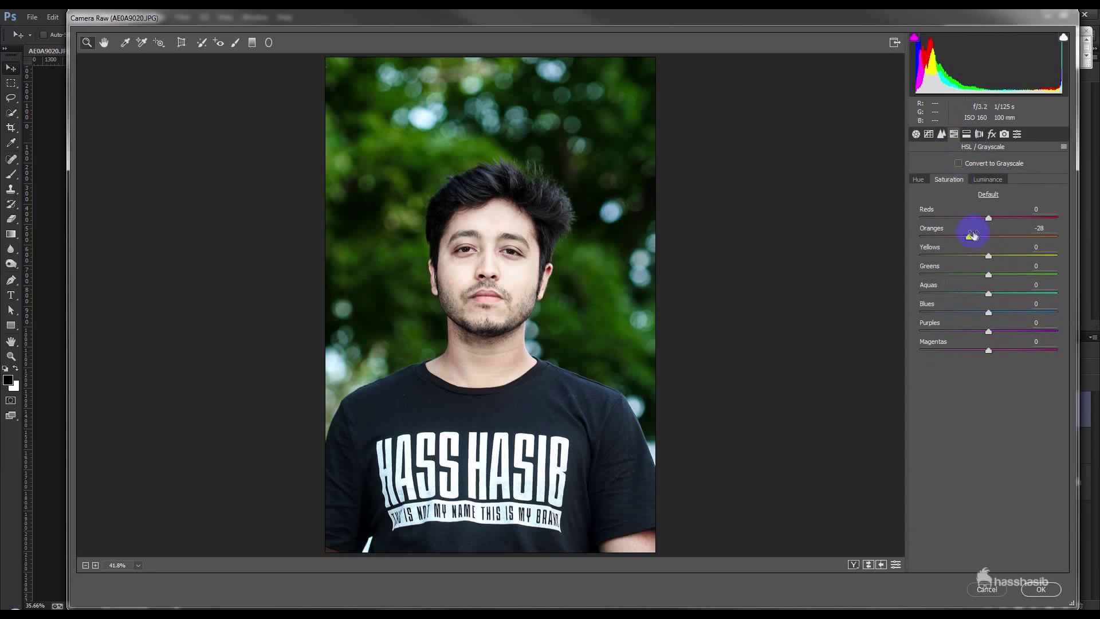
{"action": "left_click_drag", "start_coordinate": [989, 255], "coordinate": [1000, 258]}
{"action": "left_click", "coordinate": [929, 136]}
{"action": "left_click_drag", "start_coordinate": [992, 364], "coordinate": [1000, 359]}
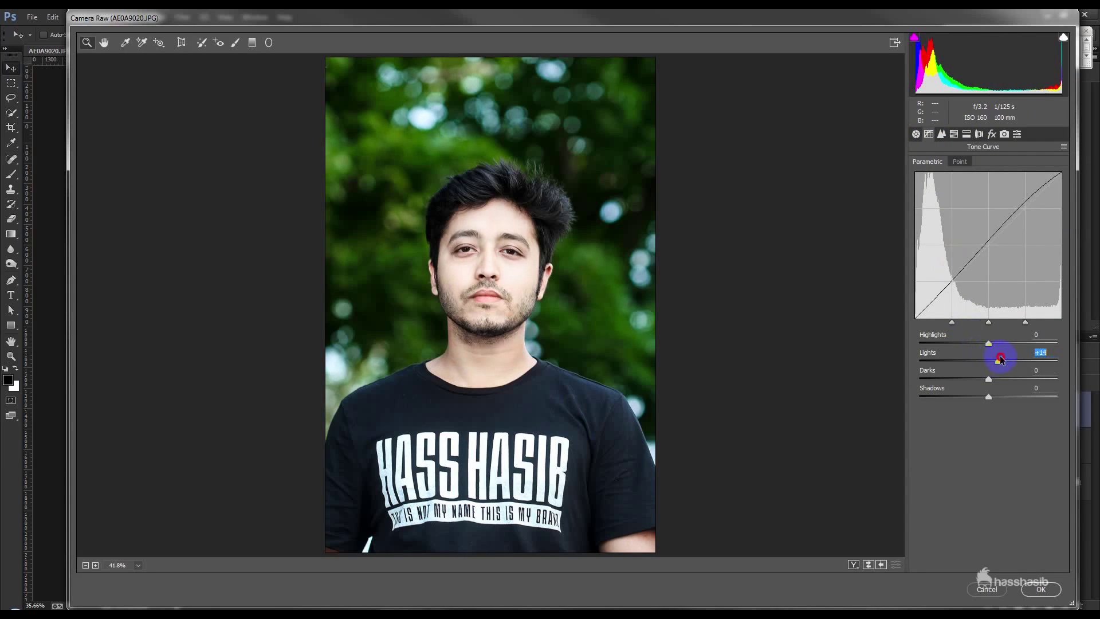
{"action": "left_click", "coordinate": [992, 135]}
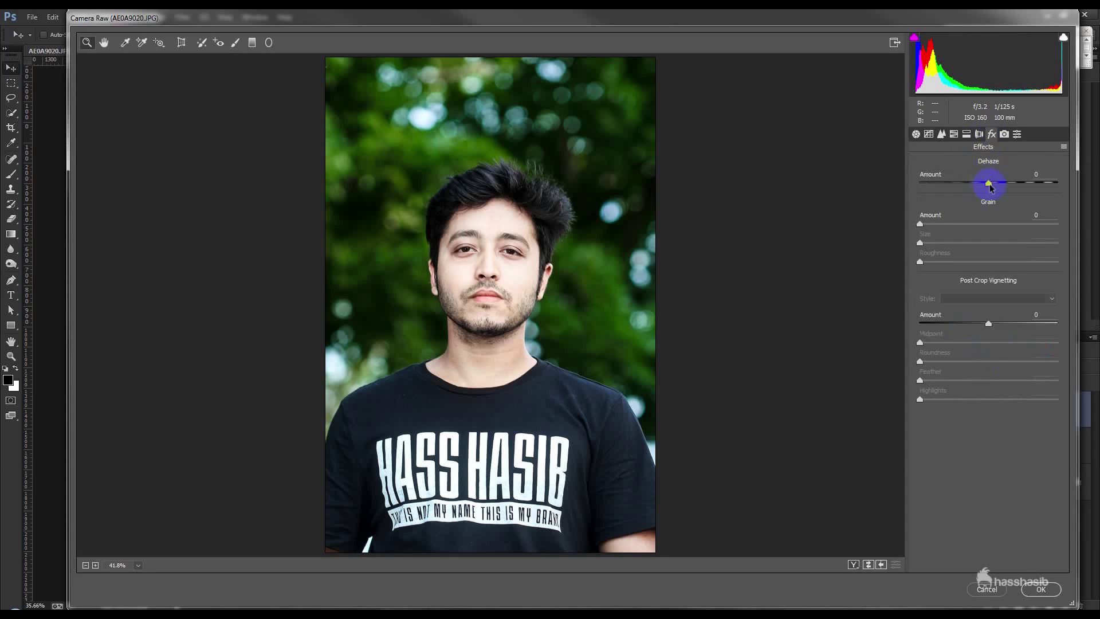
{"action": "left_click_drag", "start_coordinate": [989, 186], "coordinate": [1008, 185]}
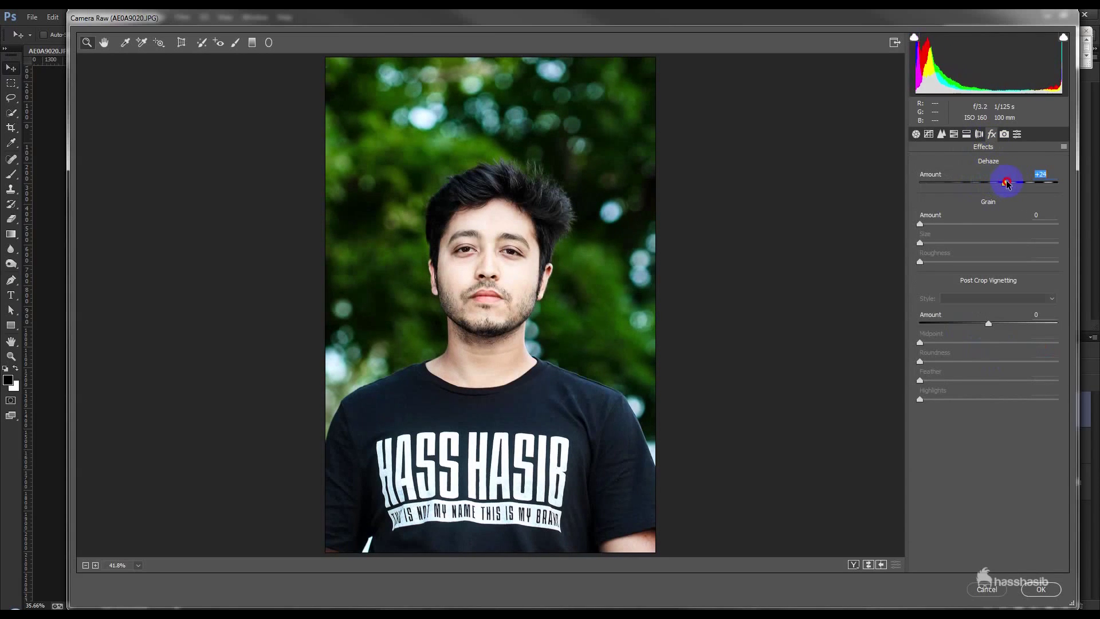
{"action": "left_click", "coordinate": [1038, 590]}
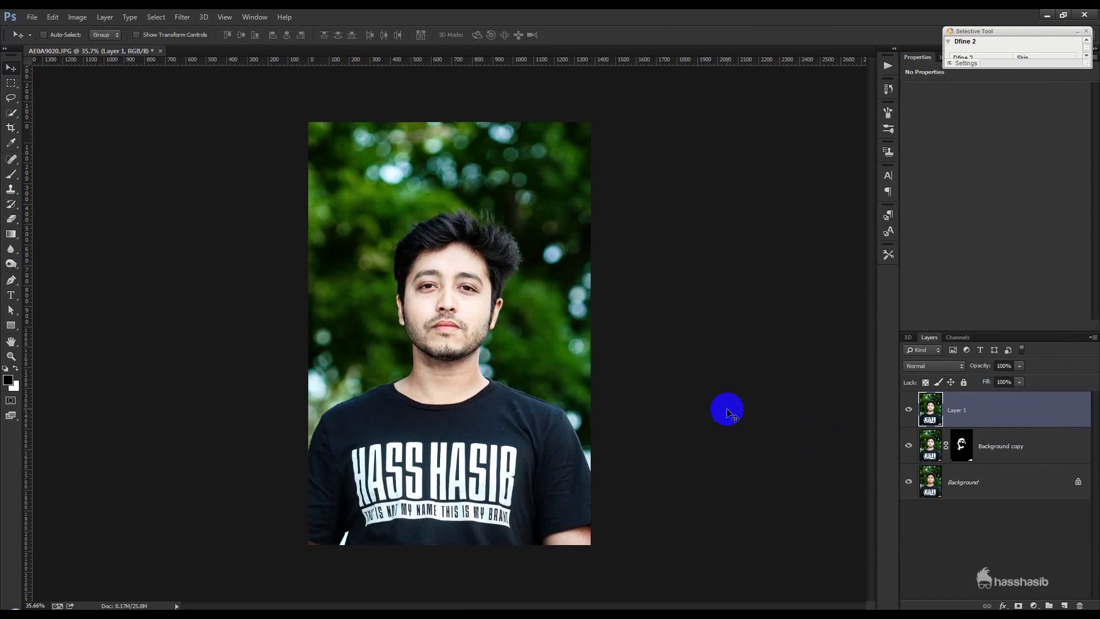
Apply Portraiture's Smoothing: Medium preset (Fine +8, Medium +12, Large +18) to Layer 1
{"action": "left_click", "coordinate": [183, 17]}
{"action": "mouse_move", "coordinate": [249, 315]}
{"action": "left_click", "coordinate": [343, 326]}
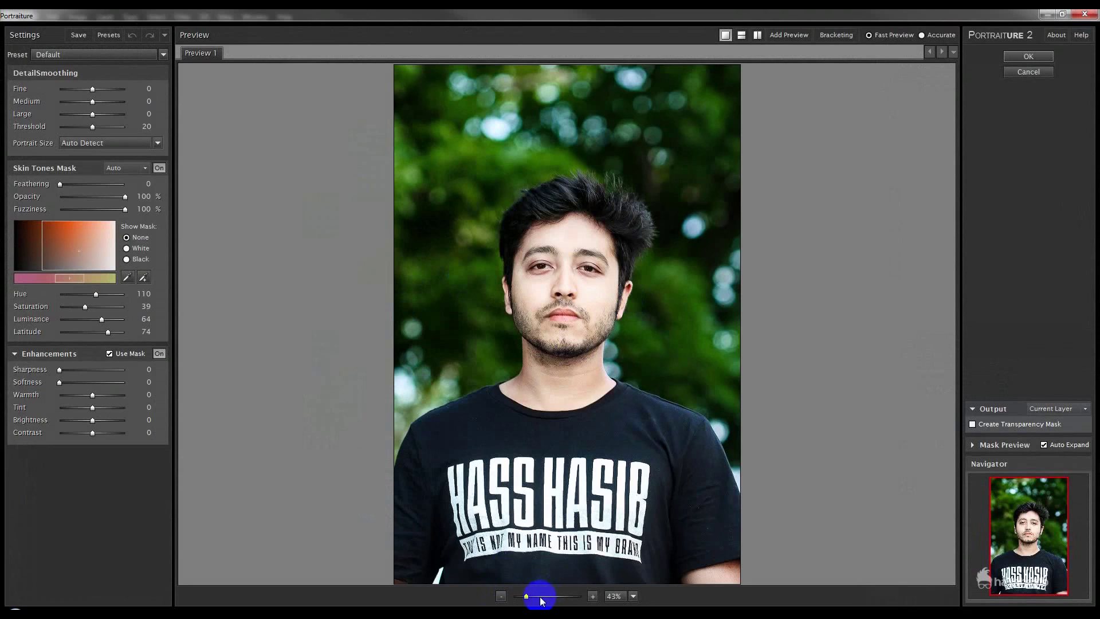
{"action": "left_click_drag", "start_coordinate": [526, 595], "coordinate": [540, 595]}
{"action": "left_click", "coordinate": [106, 58]}
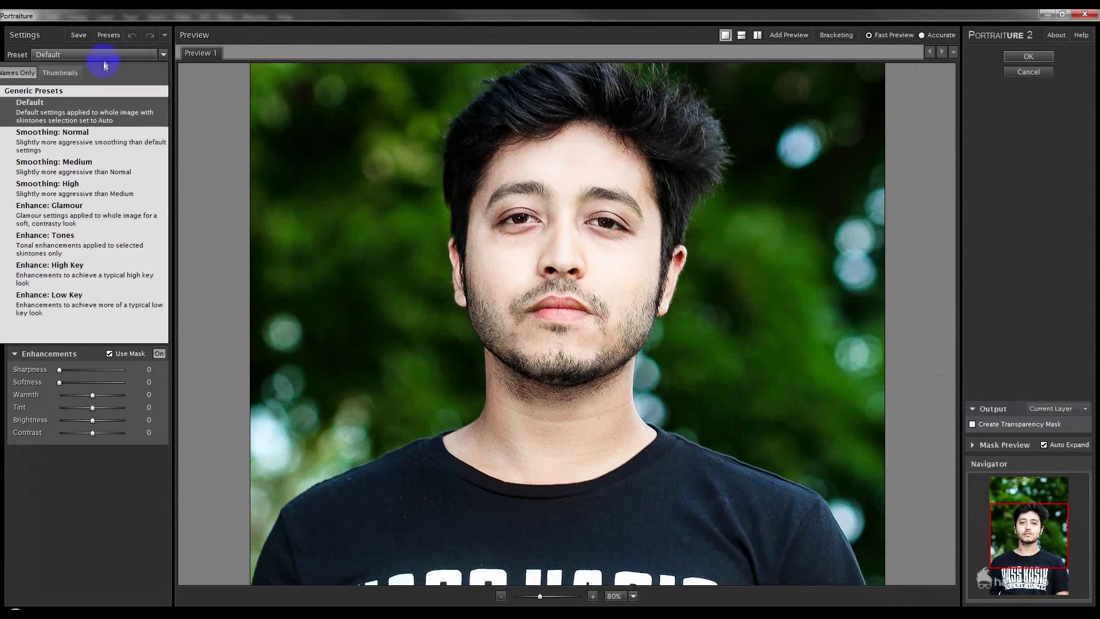
{"action": "left_click", "coordinate": [85, 166]}
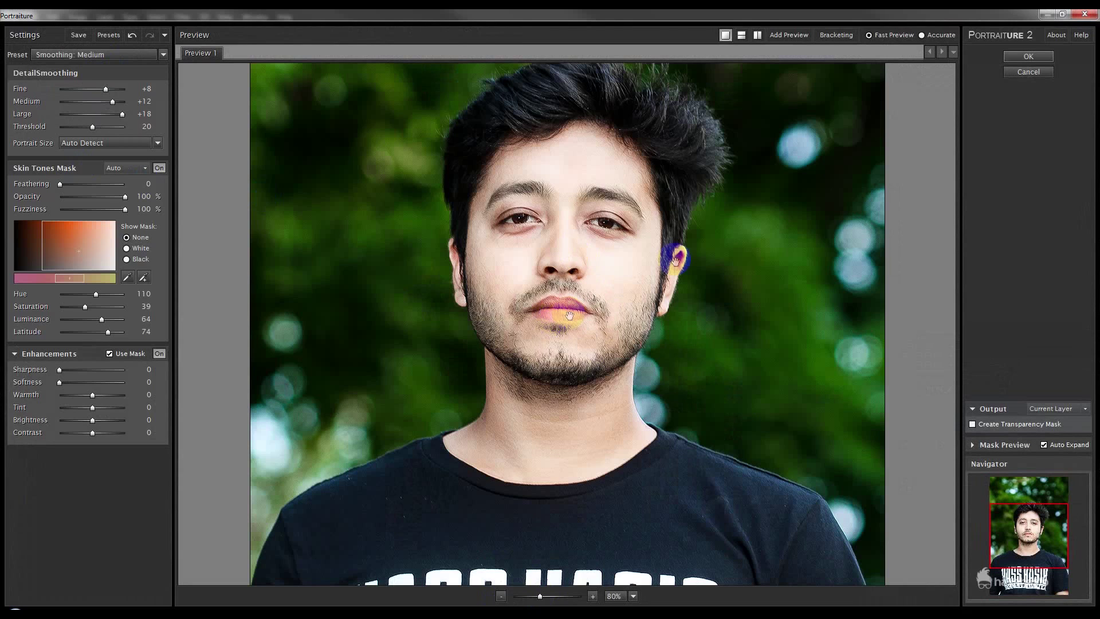
{"action": "left_click", "coordinate": [1029, 56]}
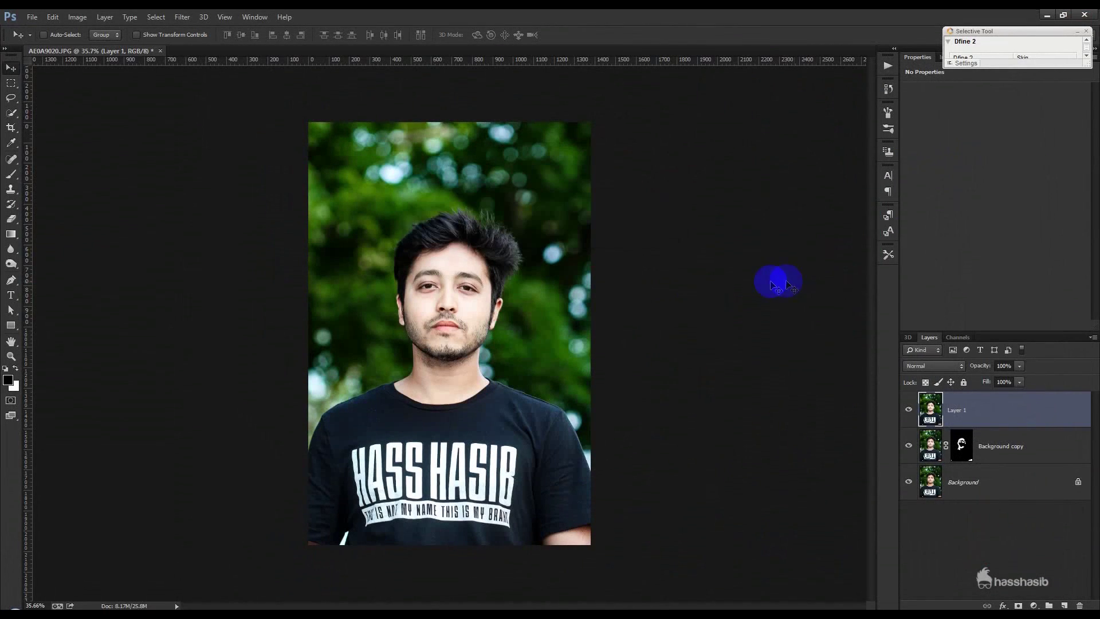
Pull the crop's top-right corner and right edge inward, commit, and fit the image on screen
{"action": "scroll", "coordinate": [486, 335], "scroll_direction": "up", "scroll_amount": 1}
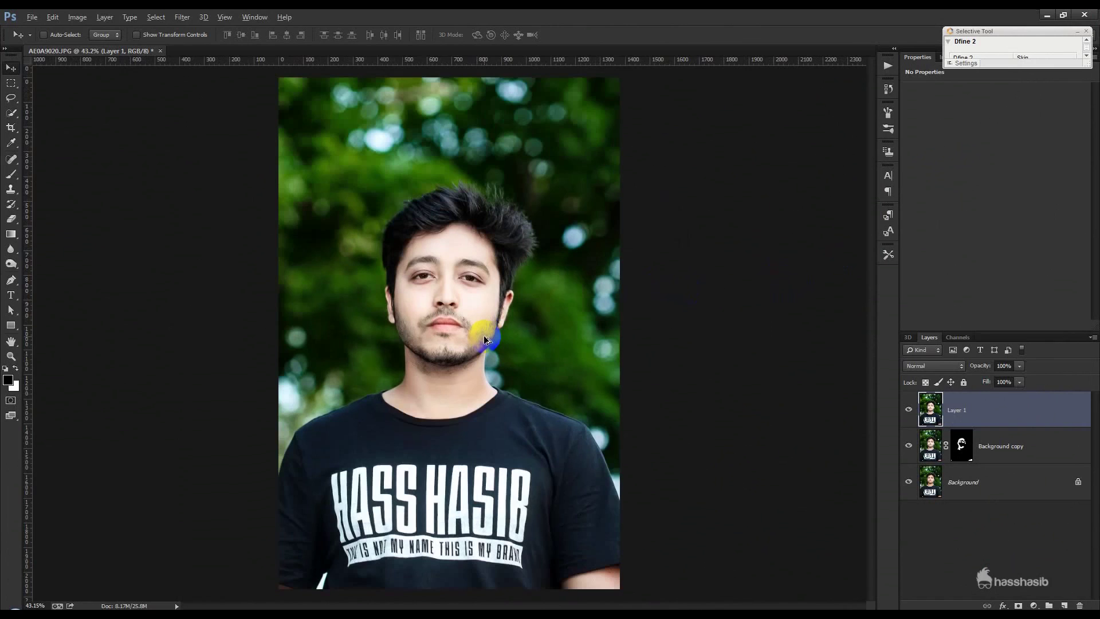
{"action": "scroll", "coordinate": [484, 340], "scroll_direction": "down", "scroll_amount": 2}
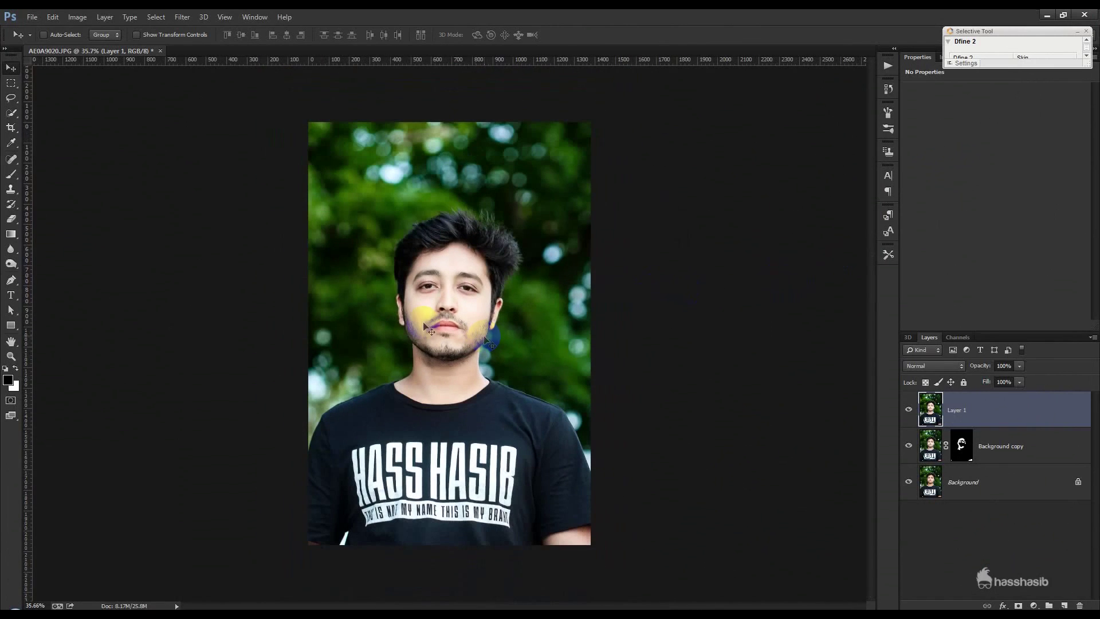
{"action": "left_click", "coordinate": [11, 129]}
{"action": "left_click_drag", "start_coordinate": [589, 122], "coordinate": [583, 129]}
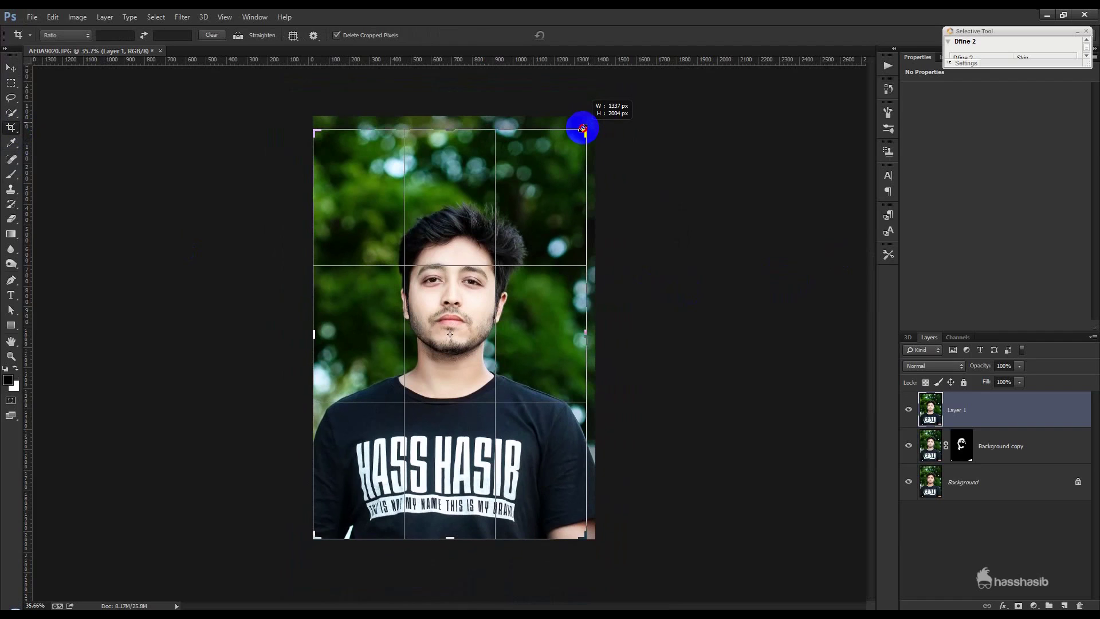
{"action": "left_click_drag", "start_coordinate": [630, 164], "coordinate": [628, 153]}
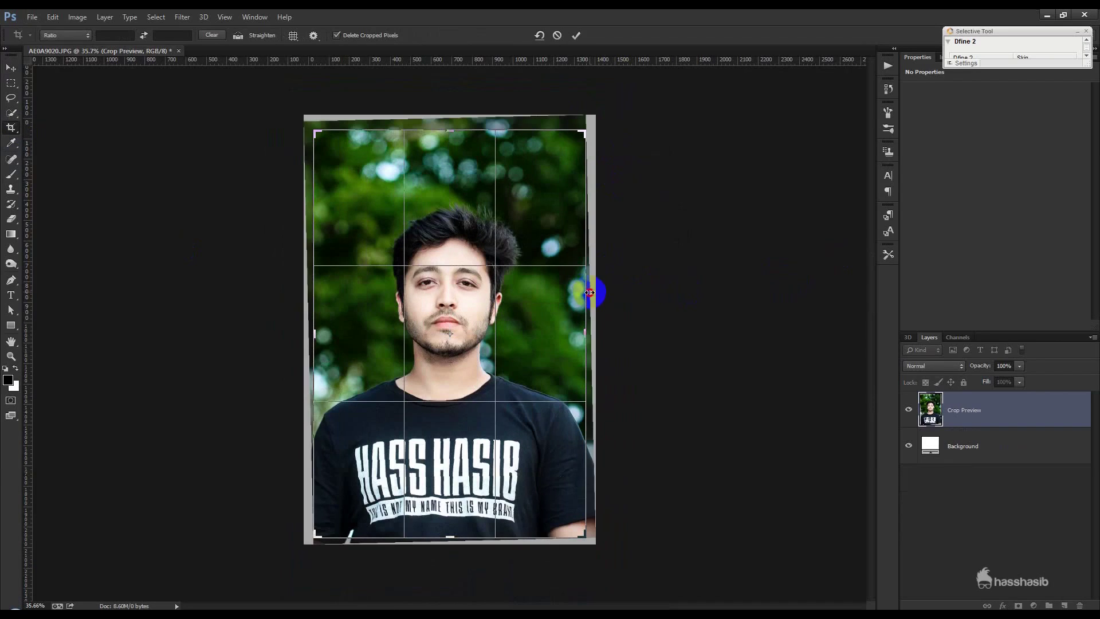
{"action": "left_click_drag", "start_coordinate": [589, 292], "coordinate": [586, 293]}
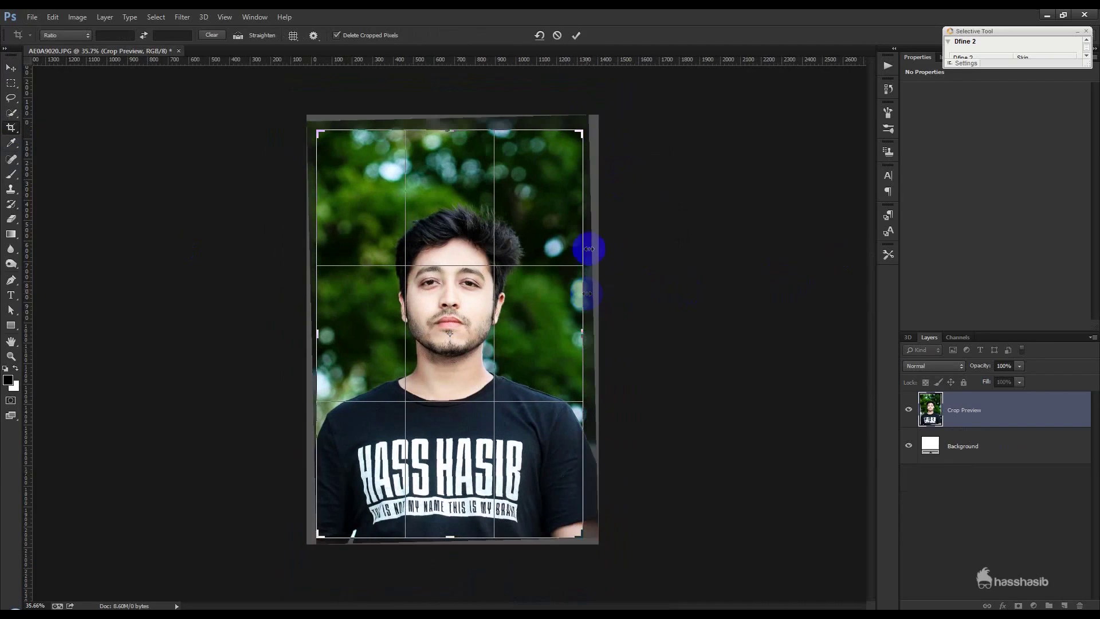
{"action": "left_click", "coordinate": [576, 35]}
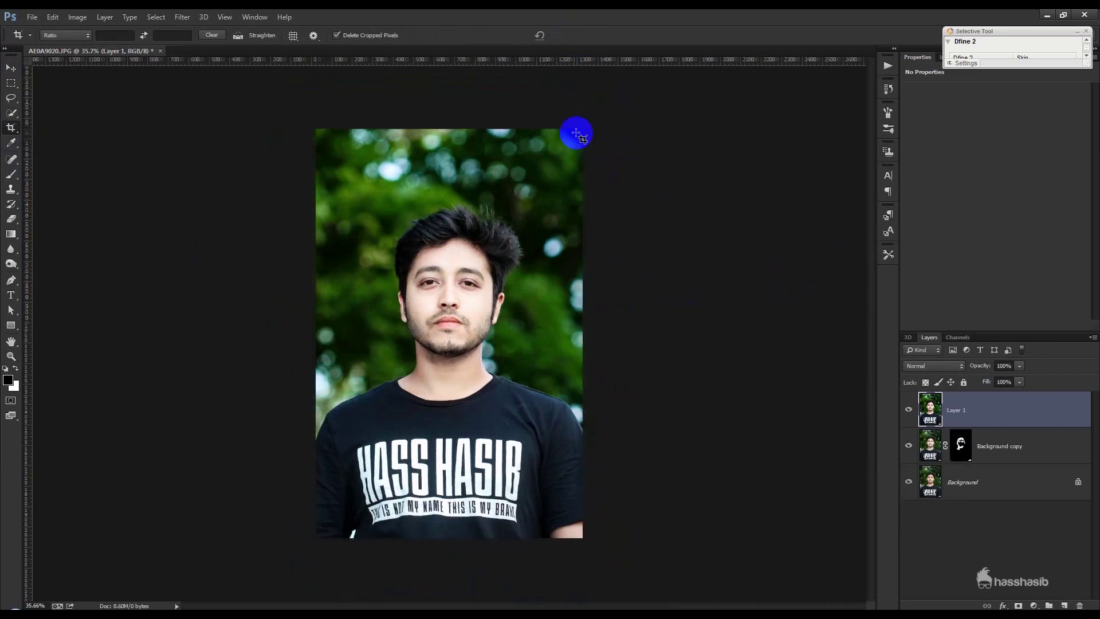
{"action": "left_click", "coordinate": [11, 68]}
{"action": "key", "text": "ctrl+0"}
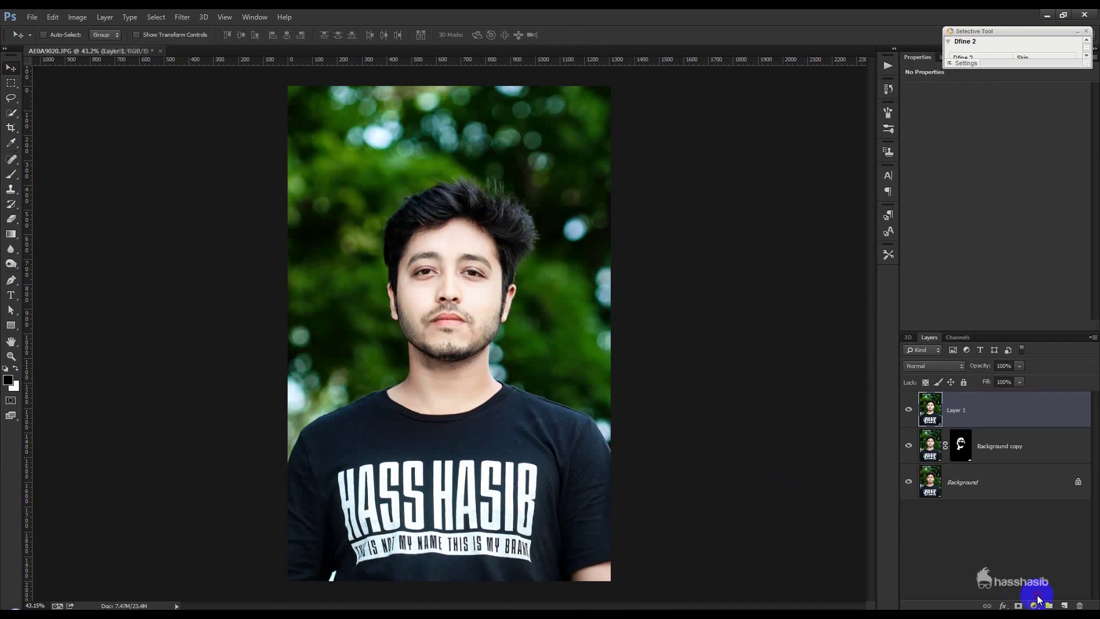
Add a Levels adjustment with a raised black level and an inverted, hidden mask
{"action": "left_click", "coordinate": [1035, 605]}
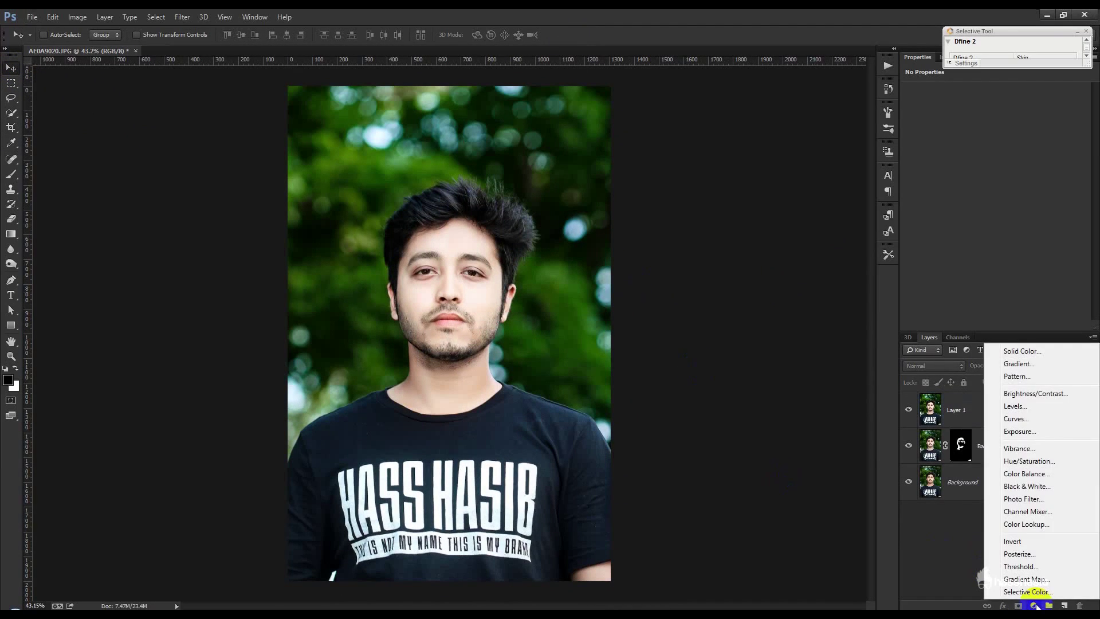
{"action": "left_click", "coordinate": [1021, 406]}
{"action": "left_click", "coordinate": [937, 201]}
{"action": "left_click_drag", "start_coordinate": [931, 179], "coordinate": [944, 174]}
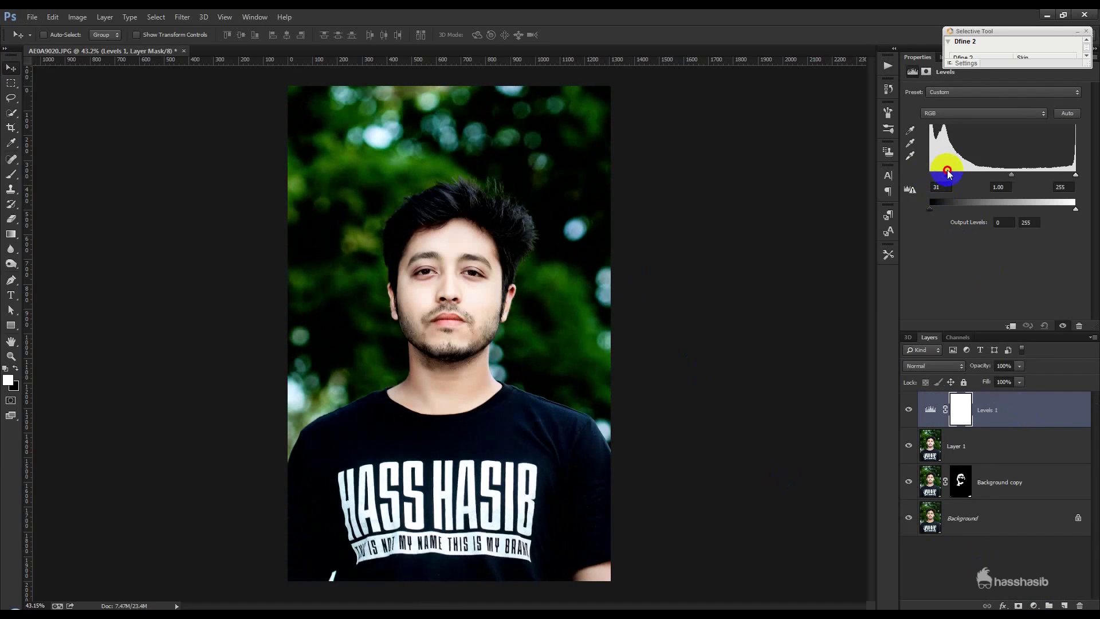
{"action": "left_click", "coordinate": [960, 415]}
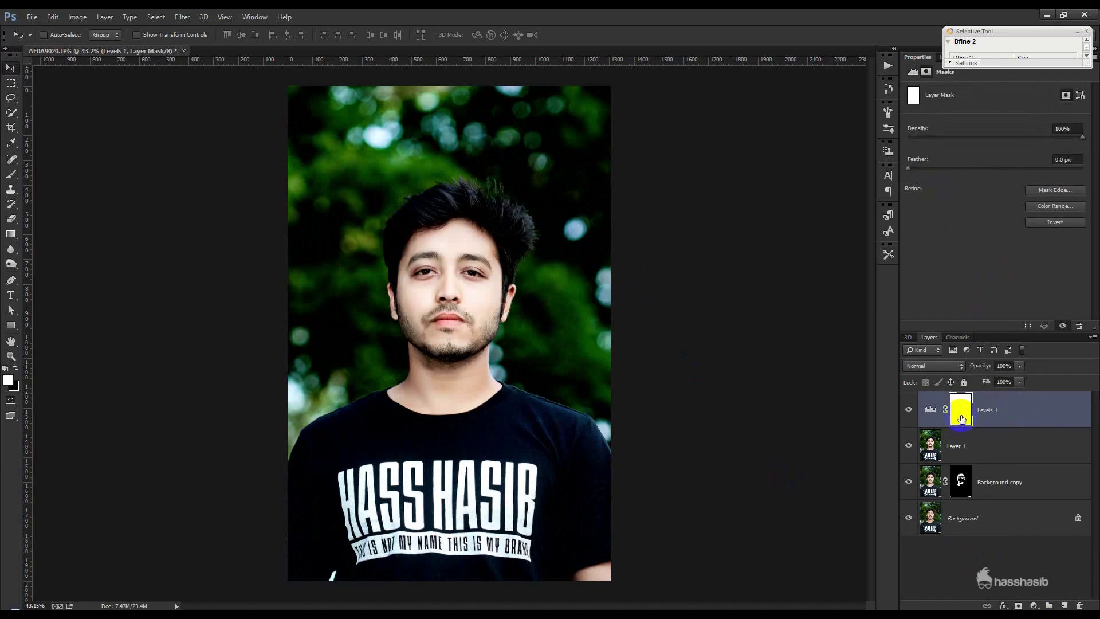
{"action": "key", "text": "ctrl+i"}
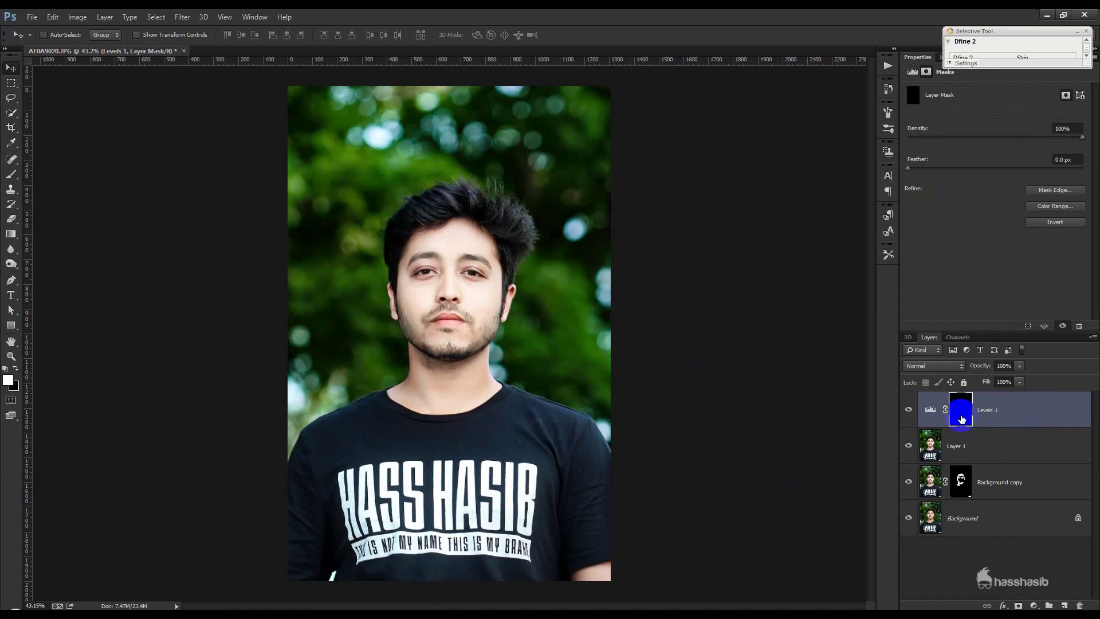
Paint white on the Levels mask over the shirt, chest and top of the hair
{"action": "left_click", "coordinate": [11, 173]}
{"action": "scroll", "coordinate": [460, 464], "scroll_direction": "up", "scroll_amount": 2}
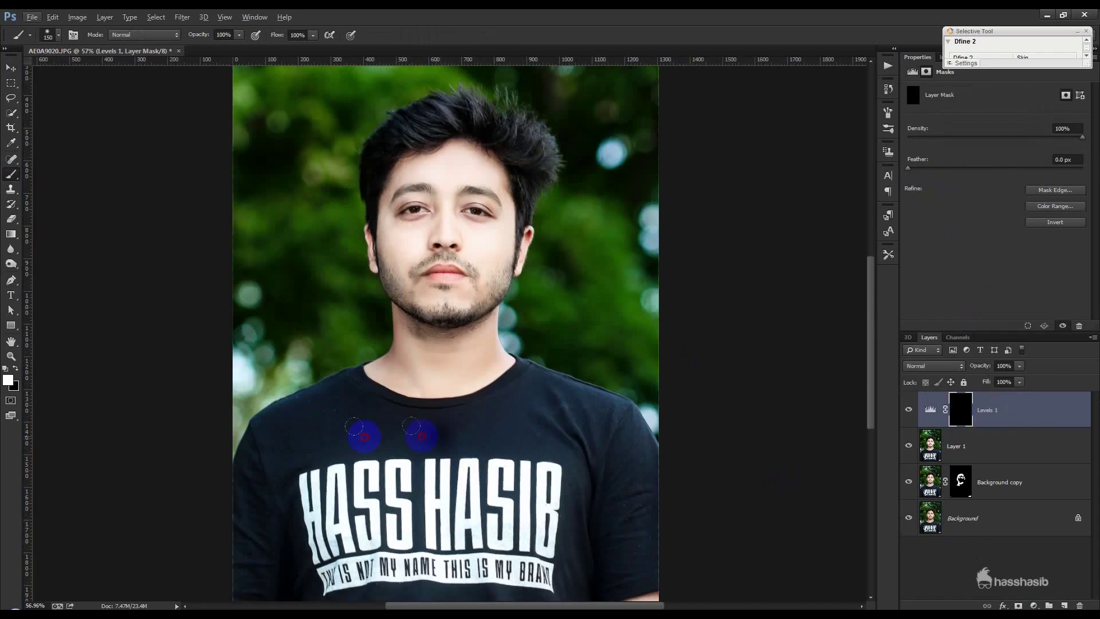
{"action": "left_click_drag", "start_coordinate": [444, 435], "coordinate": [339, 428]}
{"action": "key", "text": "bracketright"}
{"action": "key", "text": "bracketright"}
{"action": "scroll", "coordinate": [355, 401], "scroll_direction": "down", "scroll_amount": 2}
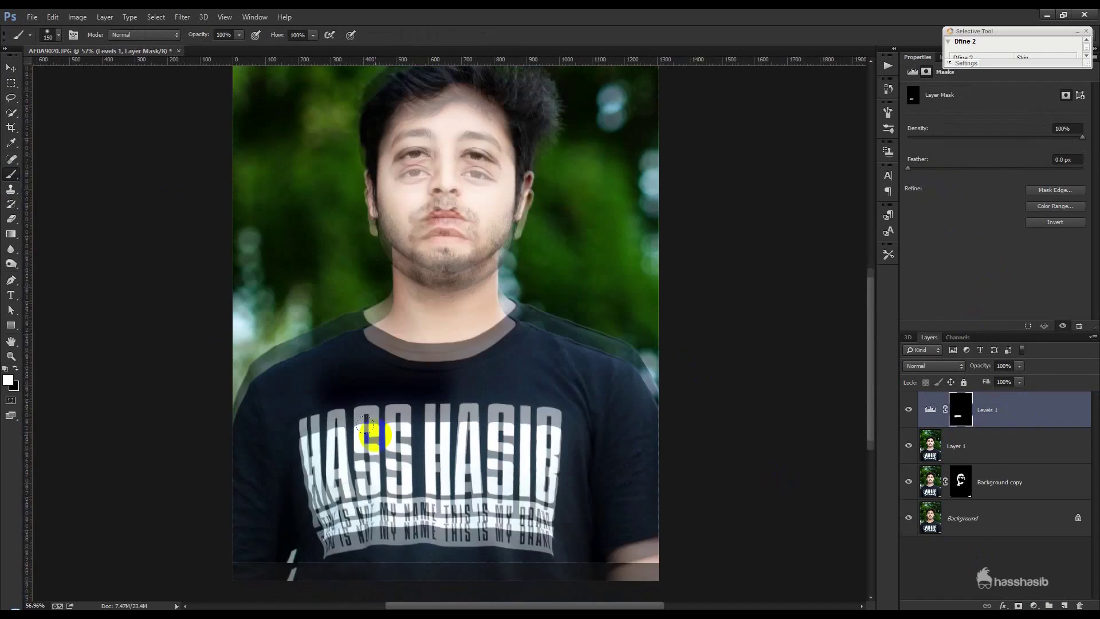
{"action": "key", "text": "bracketright"}
{"action": "key", "text": "bracketright"}
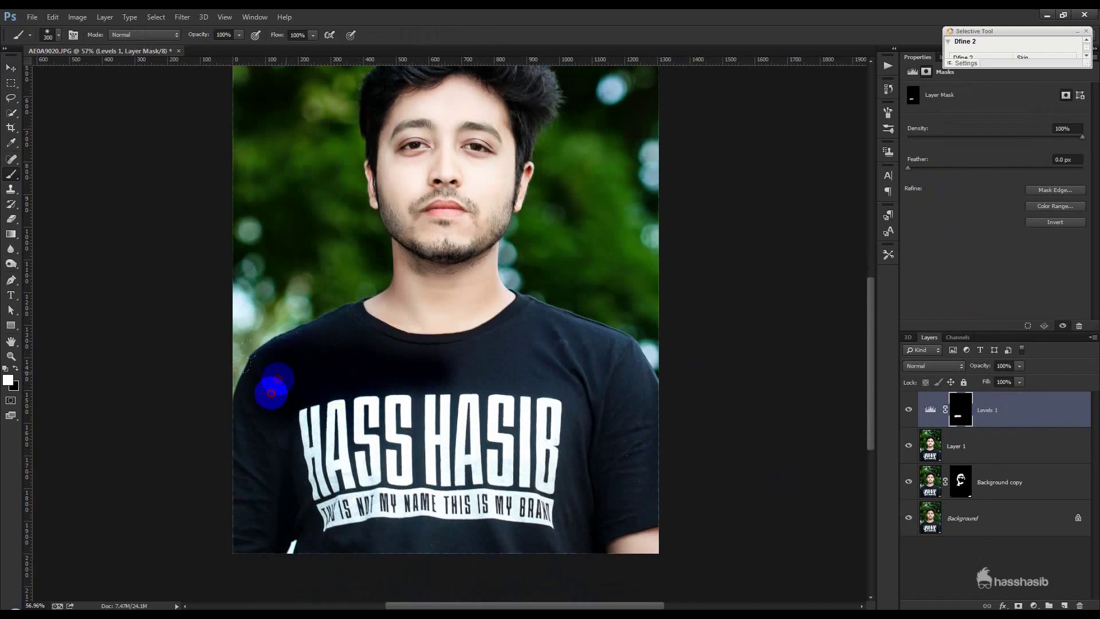
{"action": "mouse_move", "coordinate": [229, 501]}
{"action": "left_mouse_down"}
{"action": "mouse_move", "coordinate": [535, 487]}
{"action": "mouse_move", "coordinate": [604, 462]}
{"action": "left_mouse_up"}
{"action": "mouse_move", "coordinate": [607, 425]}
{"action": "left_mouse_down"}
{"action": "mouse_move", "coordinate": [622, 379]}
{"action": "mouse_move", "coordinate": [569, 336]}
{"action": "mouse_move", "coordinate": [459, 369]}
{"action": "mouse_move", "coordinate": [503, 474]}
{"action": "mouse_move", "coordinate": [311, 441]}
{"action": "mouse_move", "coordinate": [487, 470]}
{"action": "mouse_move", "coordinate": [467, 513]}
{"action": "mouse_move", "coordinate": [336, 326]}
{"action": "mouse_move", "coordinate": [255, 353]}
{"action": "mouse_move", "coordinate": [534, 389]}
{"action": "mouse_move", "coordinate": [602, 343]}
{"action": "mouse_move", "coordinate": [606, 376]}
{"action": "mouse_move", "coordinate": [558, 353]}
{"action": "mouse_move", "coordinate": [560, 364]}
{"action": "left_mouse_up"}
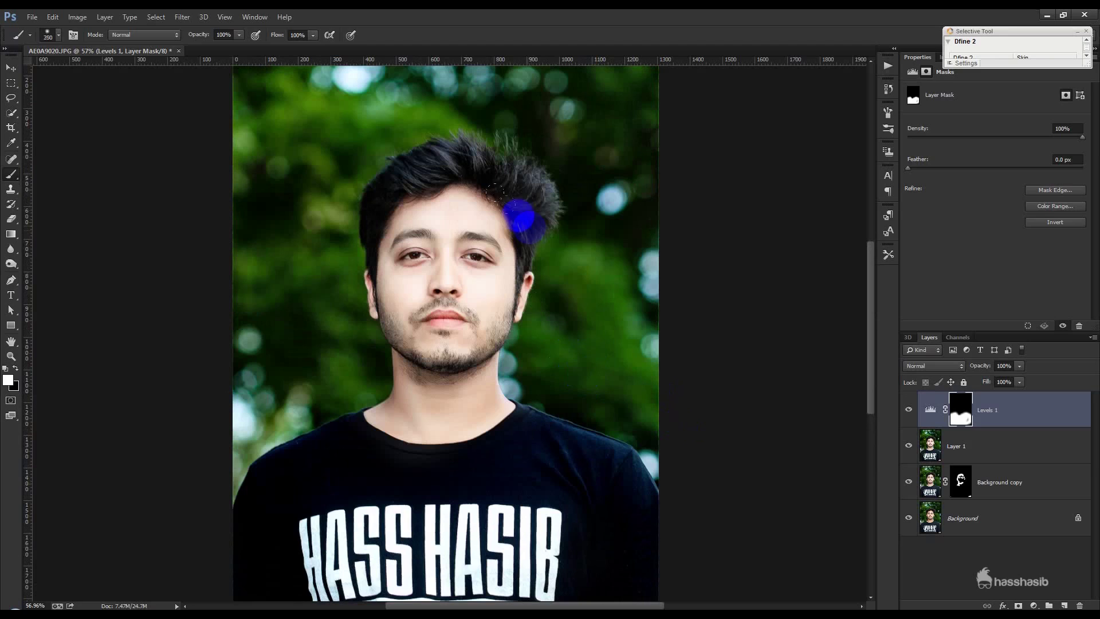
{"action": "mouse_move", "coordinate": [537, 207]}
{"action": "left_mouse_down"}
{"action": "mouse_move", "coordinate": [508, 167]}
{"action": "mouse_move", "coordinate": [466, 167]}
{"action": "mouse_move", "coordinate": [385, 172]}
{"action": "mouse_move", "coordinate": [372, 209]}
{"action": "mouse_move", "coordinate": [503, 192]}
{"action": "mouse_move", "coordinate": [528, 255]}
{"action": "left_mouse_up"}
{"action": "key", "text": "bracketleft"}
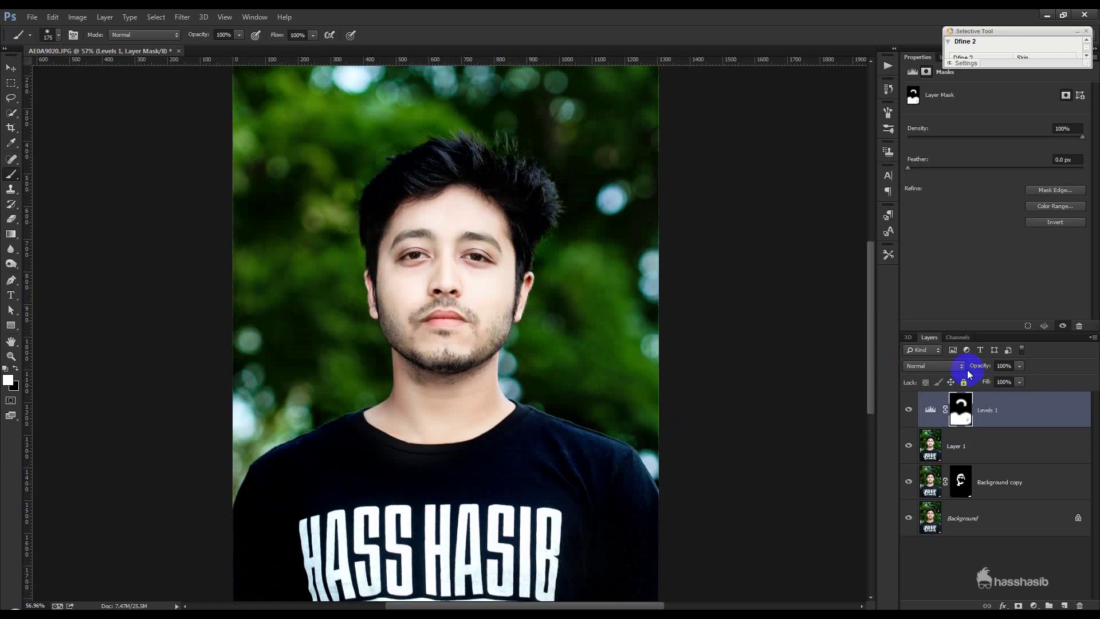
Set Levels 1 opacity to 70% and stamp all visible layers into Layer 2
{"action": "left_click", "coordinate": [11, 68]}
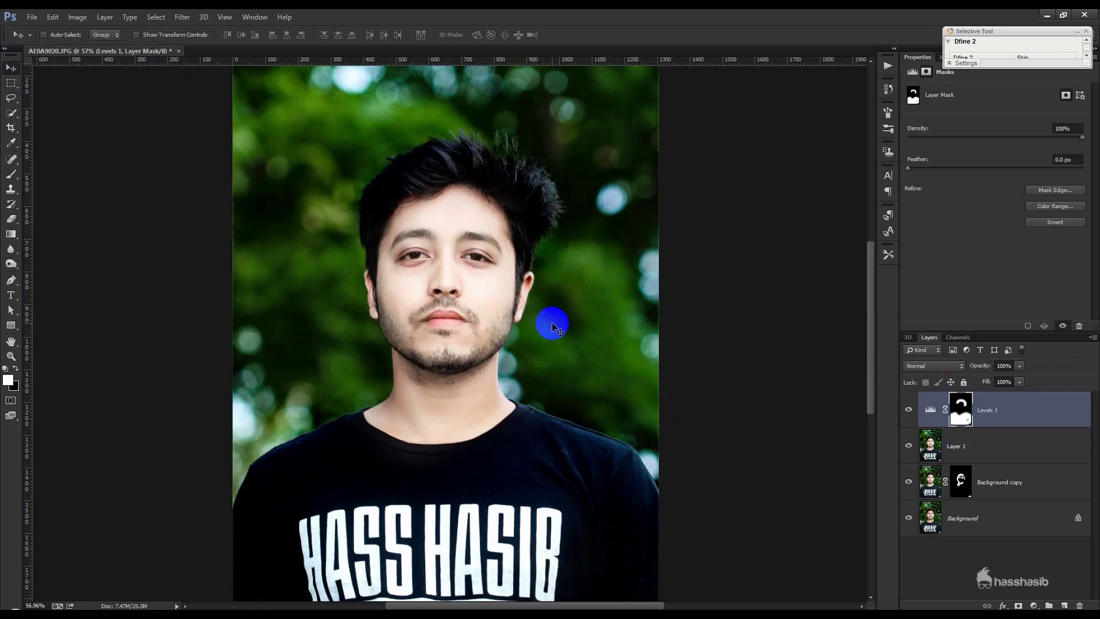
{"action": "key", "text": "5"}
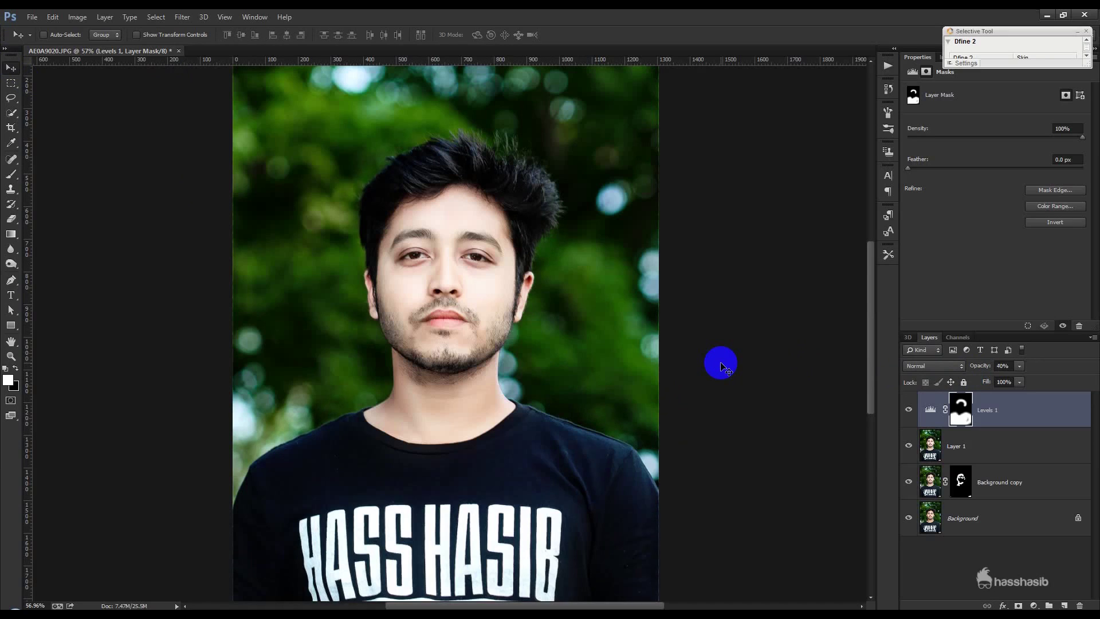
{"action": "type", "text": "46"}
{"action": "key", "text": "7"}
{"action": "scroll", "coordinate": [722, 365], "scroll_direction": "down", "scroll_amount": 2}
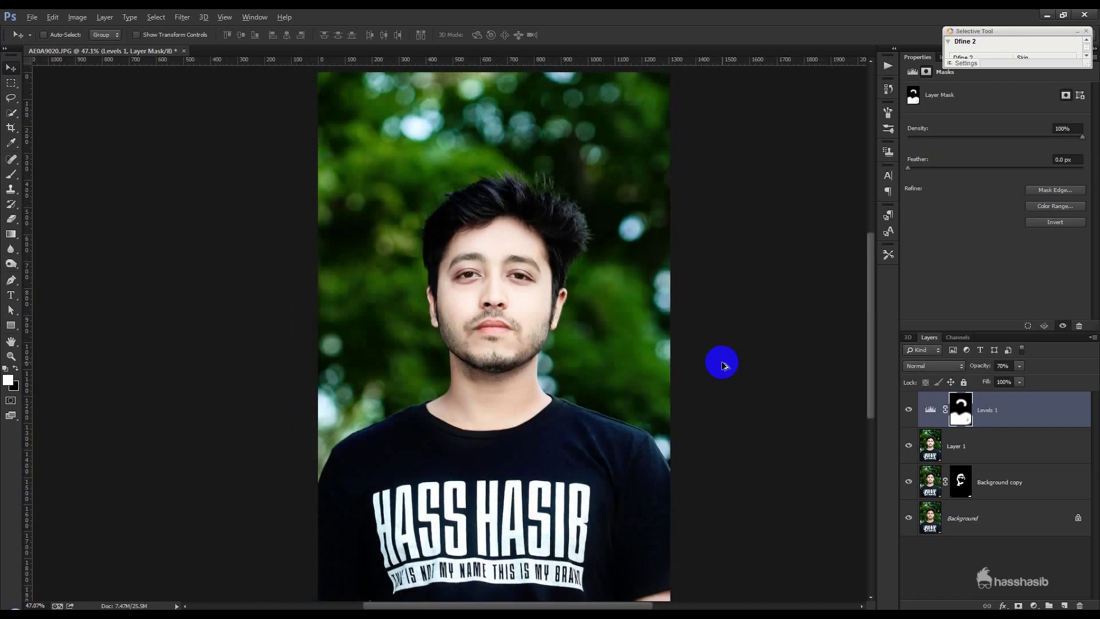
{"action": "scroll", "coordinate": [722, 365], "scroll_direction": "down", "scroll_amount": 1}
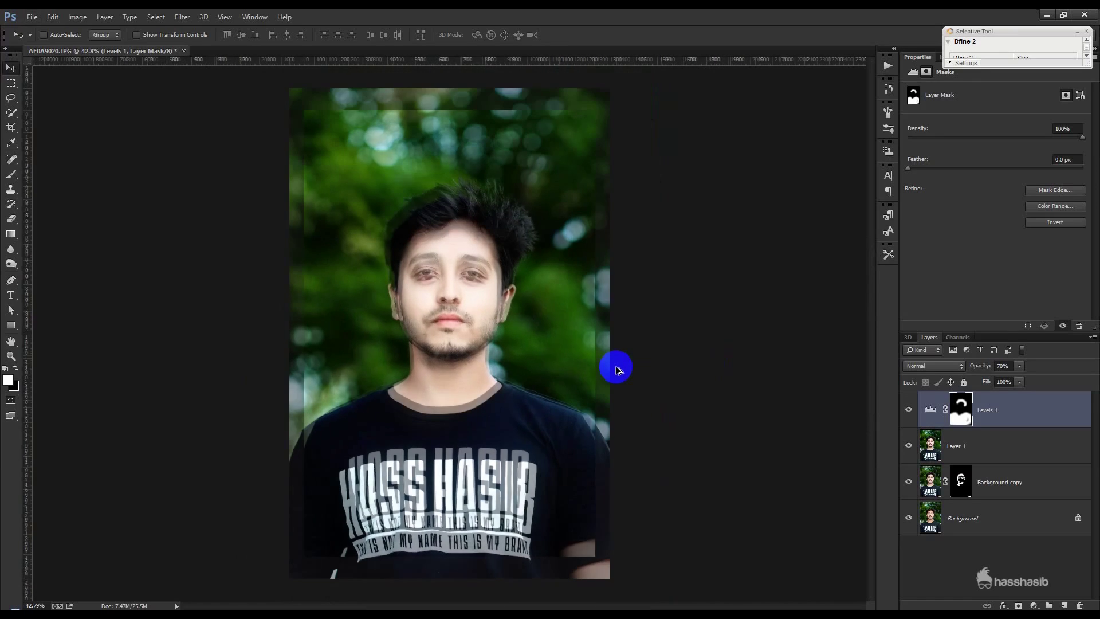
{"action": "key", "text": "ctrl+alt+shift+e"}
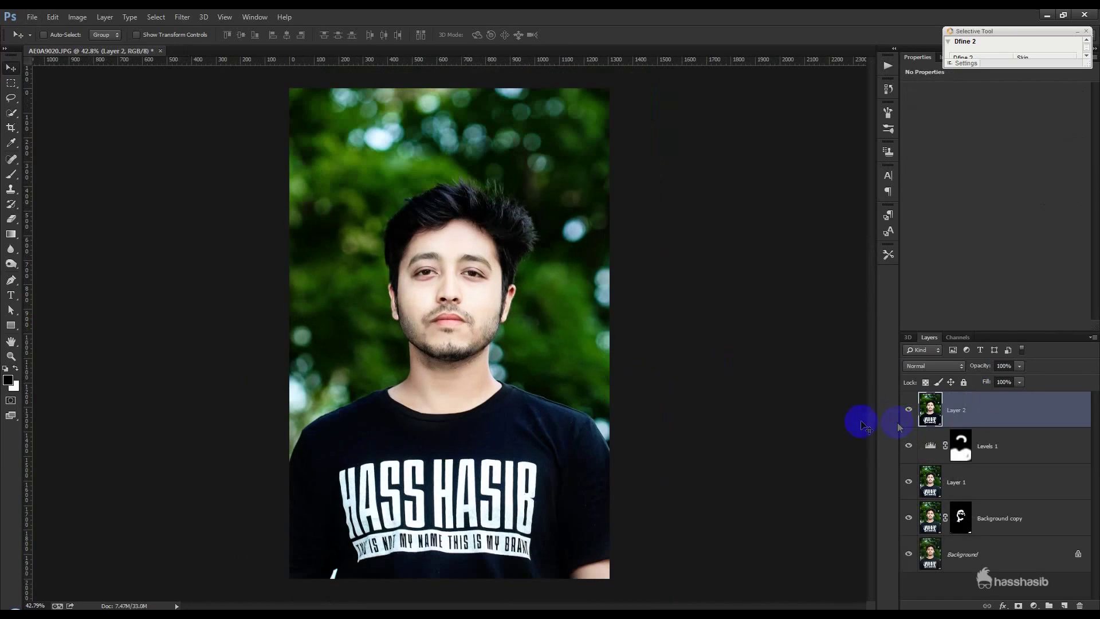
{"action": "left_click", "coordinate": [182, 17]}
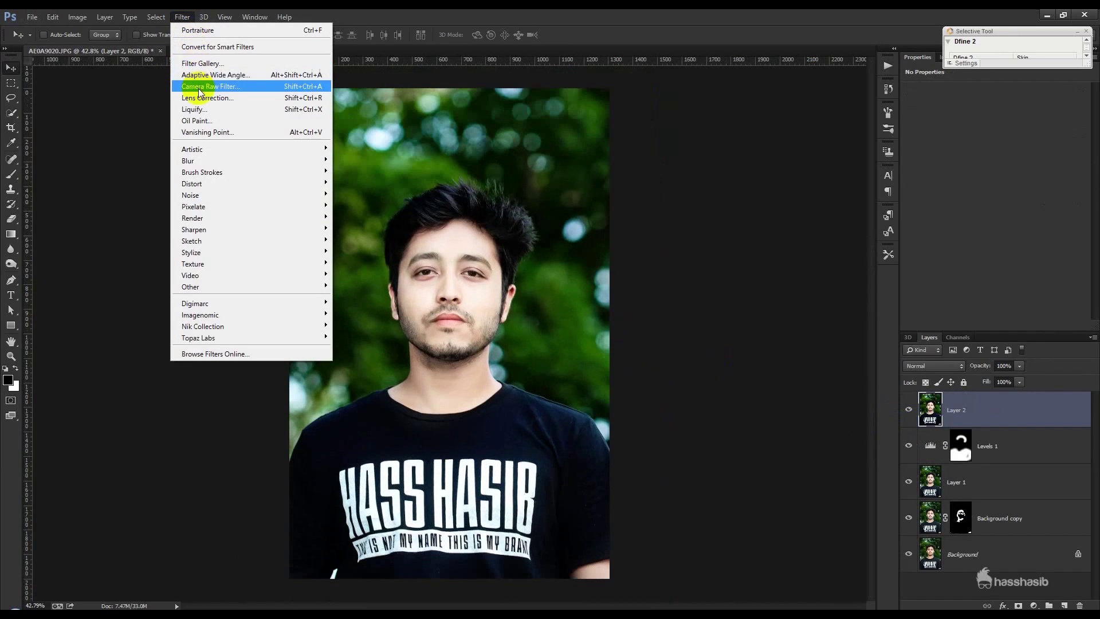
Apply Oil Paint with Stylization 5.4, Scale 0.1, and the other four sliders at 0
{"action": "left_click", "coordinate": [210, 122]}
{"action": "left_click", "coordinate": [525, 276]}
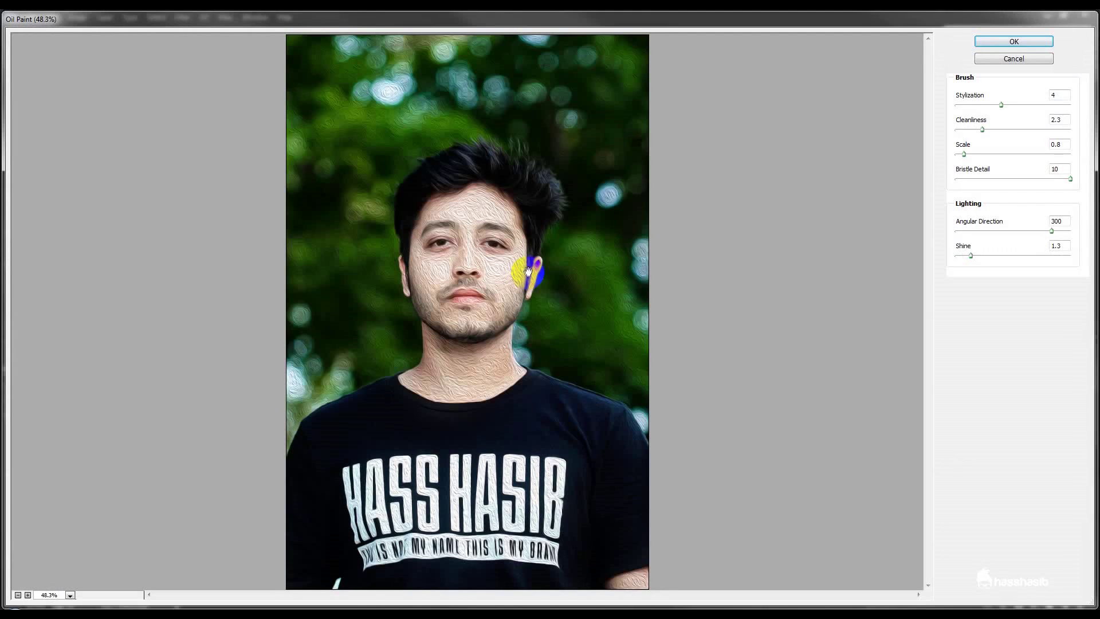
{"action": "left_click_drag", "start_coordinate": [1001, 105], "coordinate": [933, 106]}
{"action": "left_click", "coordinate": [980, 128]}
{"action": "mouse_move", "coordinate": [982, 129]}
{"action": "left_mouse_down"}
{"action": "mouse_move", "coordinate": [951, 131]}
{"action": "mouse_move", "coordinate": [939, 158]}
{"action": "left_mouse_up"}
{"action": "left_click_drag", "start_coordinate": [1069, 179], "coordinate": [940, 173]}
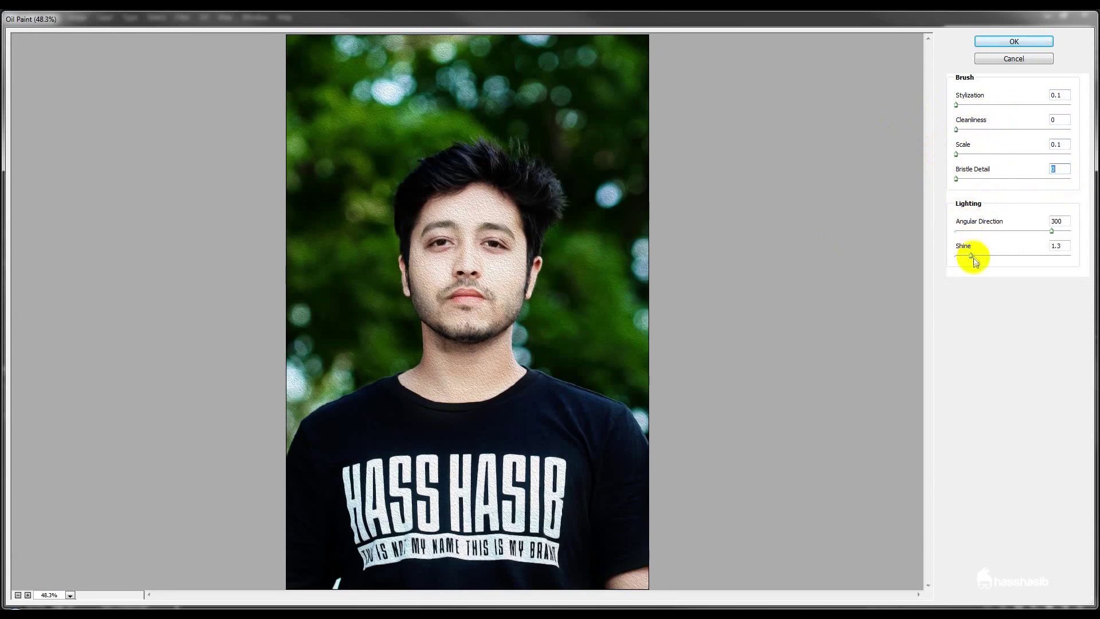
{"action": "left_click_drag", "start_coordinate": [1052, 231], "coordinate": [880, 232]}
{"action": "mouse_move", "coordinate": [956, 105]}
{"action": "left_mouse_down"}
{"action": "mouse_move", "coordinate": [1018, 105]}
{"action": "mouse_move", "coordinate": [981, 106]}
{"action": "mouse_move", "coordinate": [996, 131]}
{"action": "mouse_move", "coordinate": [932, 131]}
{"action": "mouse_move", "coordinate": [1001, 156]}
{"action": "mouse_move", "coordinate": [985, 155]}
{"action": "mouse_move", "coordinate": [1002, 178]}
{"action": "mouse_move", "coordinate": [937, 179]}
{"action": "left_mouse_up"}
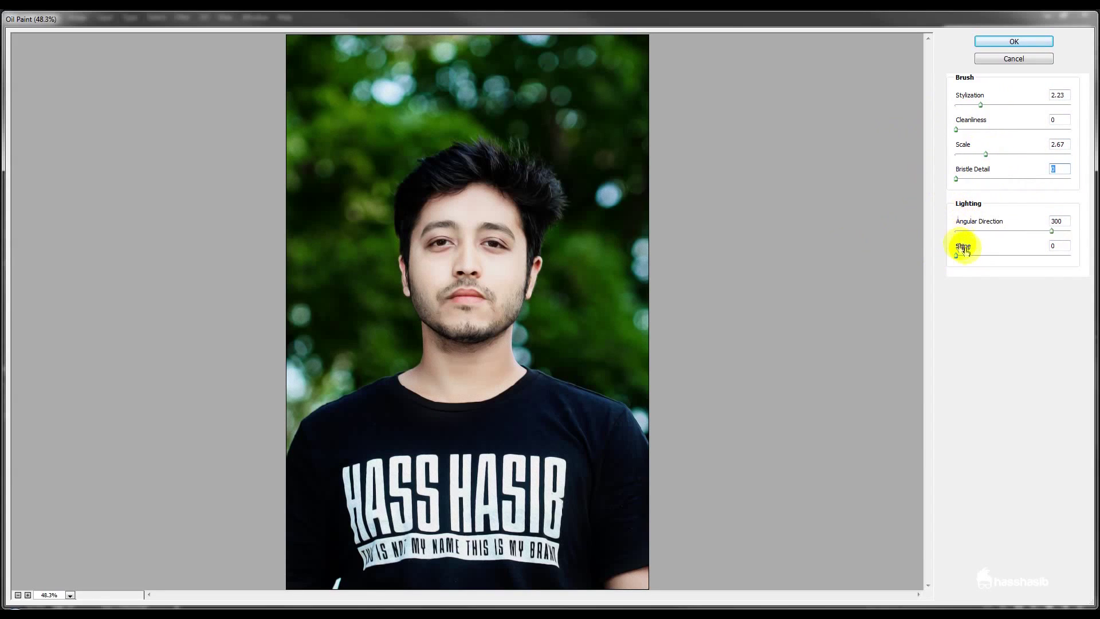
{"action": "left_click_drag", "start_coordinate": [1052, 230], "coordinate": [932, 229]}
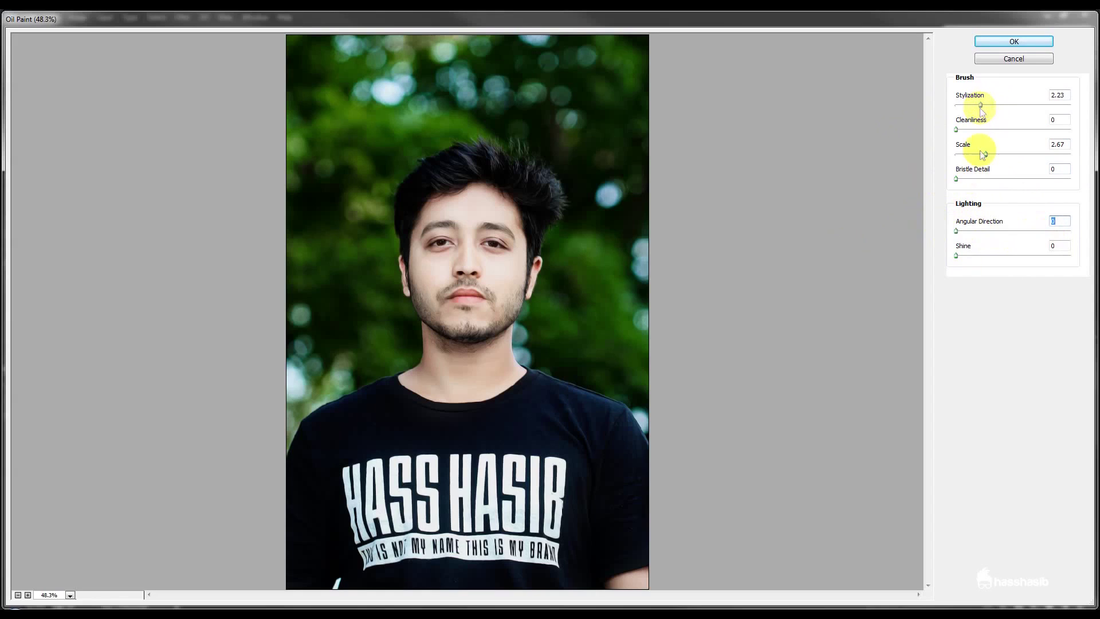
{"action": "mouse_move", "coordinate": [986, 154]}
{"action": "left_mouse_down"}
{"action": "mouse_move", "coordinate": [944, 158]}
{"action": "mouse_move", "coordinate": [953, 154]}
{"action": "left_mouse_up"}
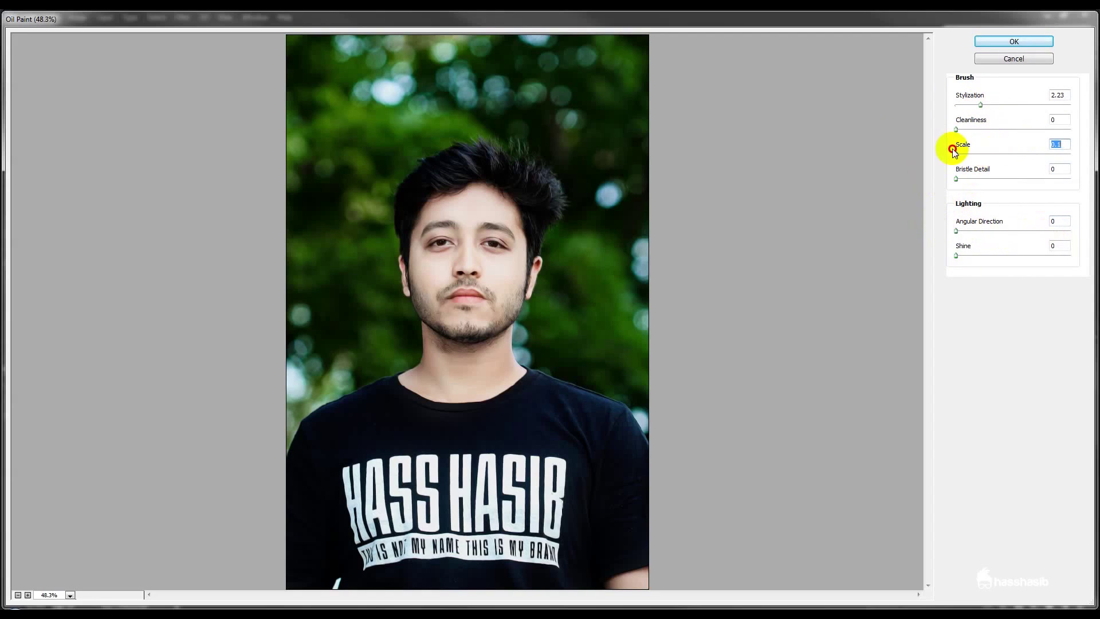
{"action": "mouse_move", "coordinate": [983, 106]}
{"action": "left_mouse_down"}
{"action": "mouse_move", "coordinate": [1030, 103]}
{"action": "mouse_move", "coordinate": [1017, 105]}
{"action": "left_mouse_up"}
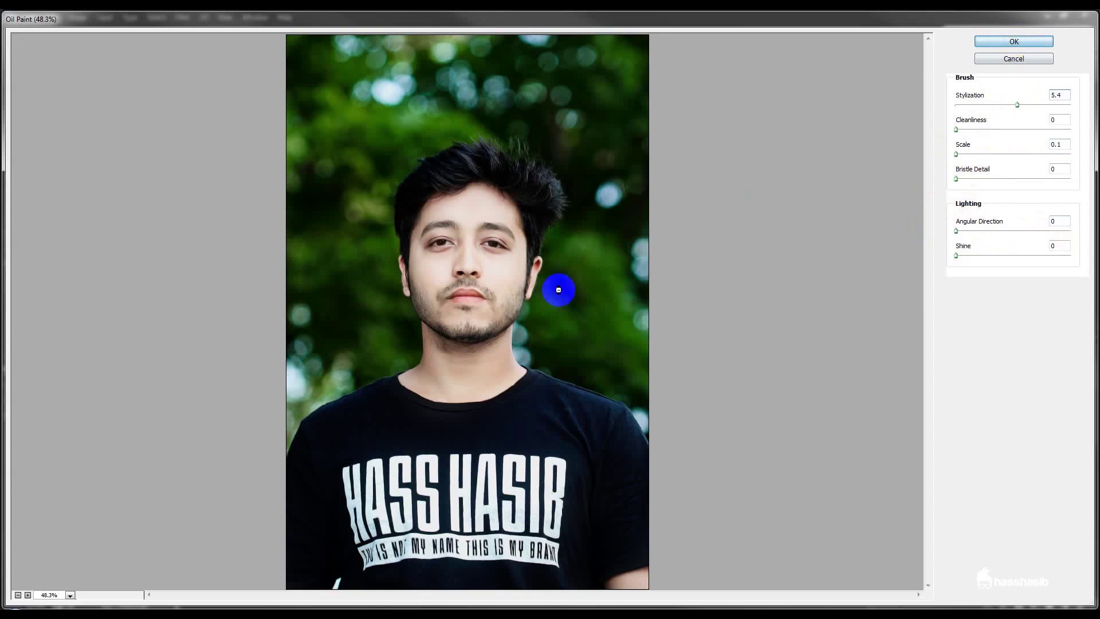
{"action": "key", "text": "Return"}
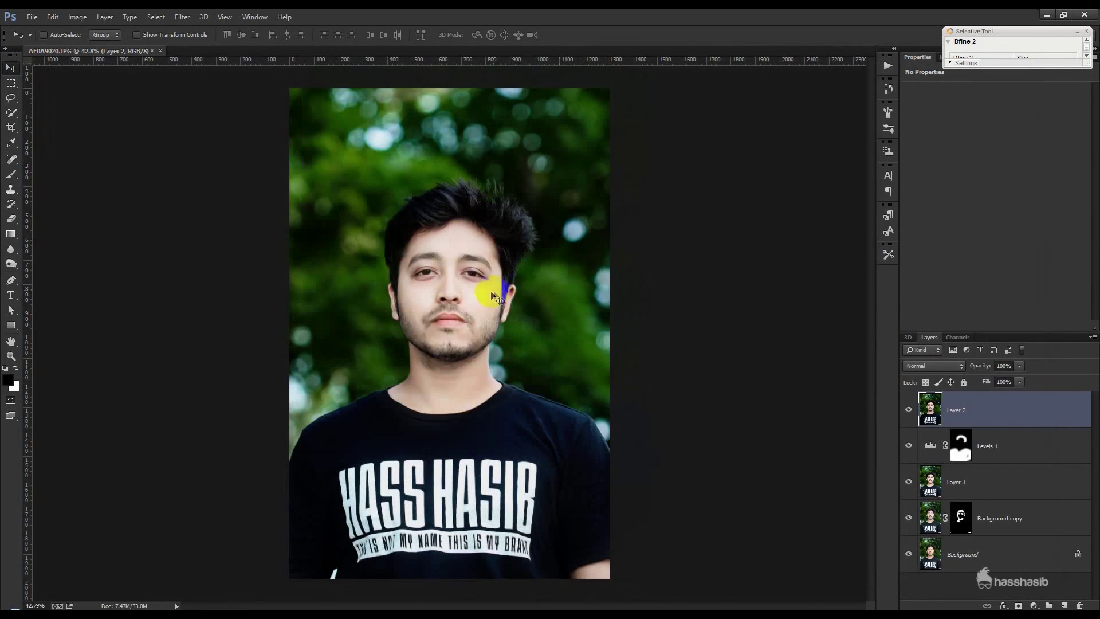
Zoom into the face and pick the Smudge Tool with a soft round 78 px brush
{"action": "scroll", "coordinate": [494, 295], "scroll_direction": "up", "scroll_amount": 5}
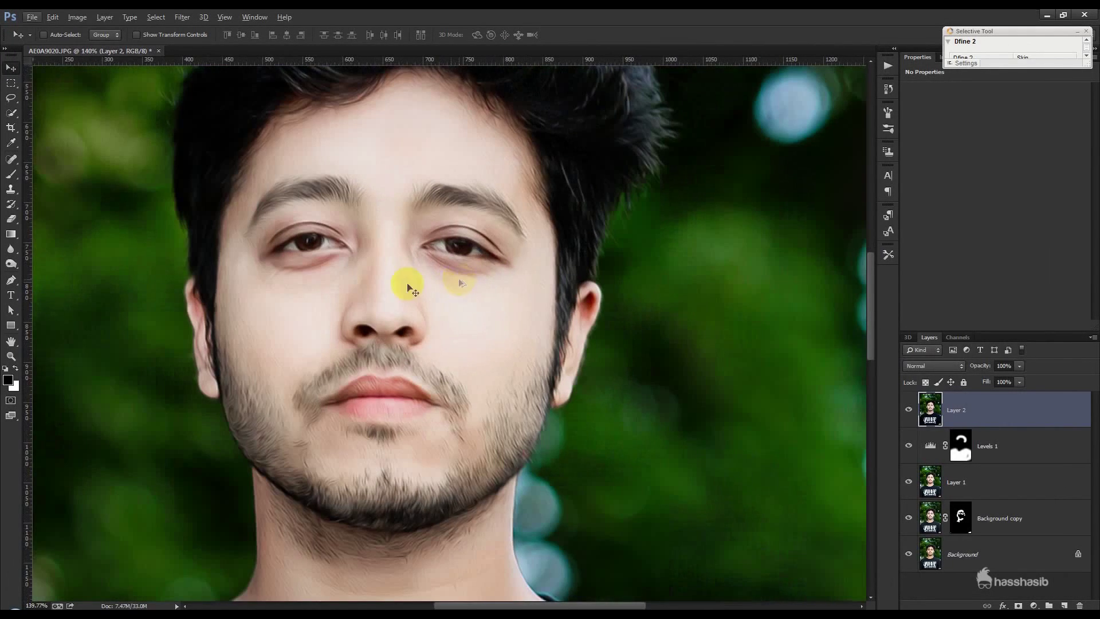
{"action": "scroll", "coordinate": [253, 289], "scroll_direction": "up", "scroll_amount": 1}
{"action": "scroll", "coordinate": [253, 289], "scroll_direction": "up", "scroll_amount": 2}
{"action": "scroll", "coordinate": [252, 313], "scroll_direction": "up", "scroll_amount": 1}
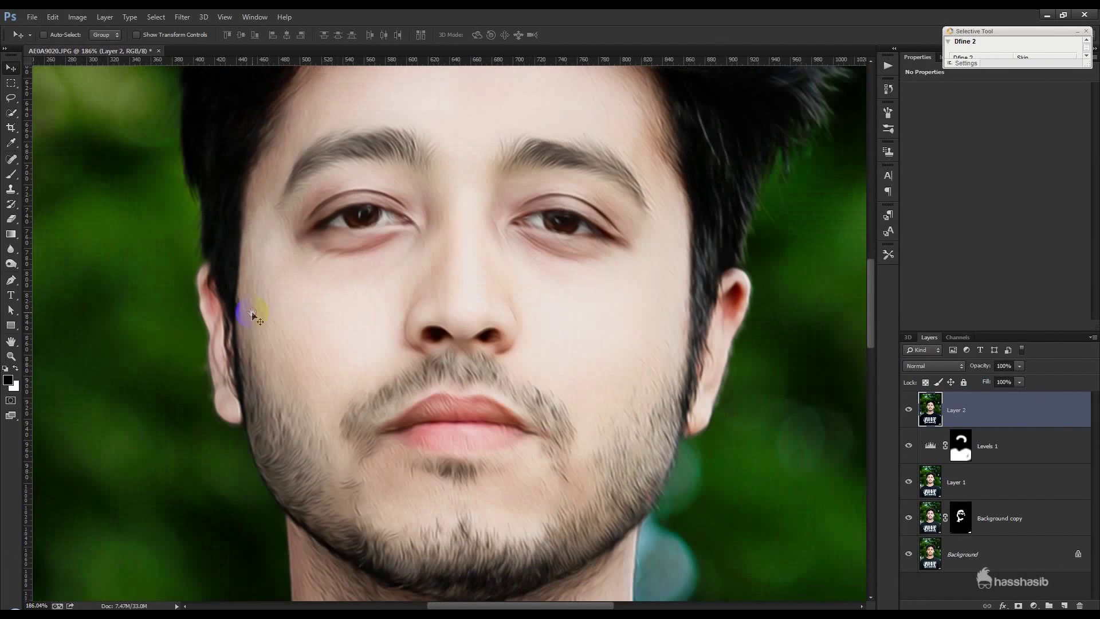
{"action": "left_click", "coordinate": [12, 264]}
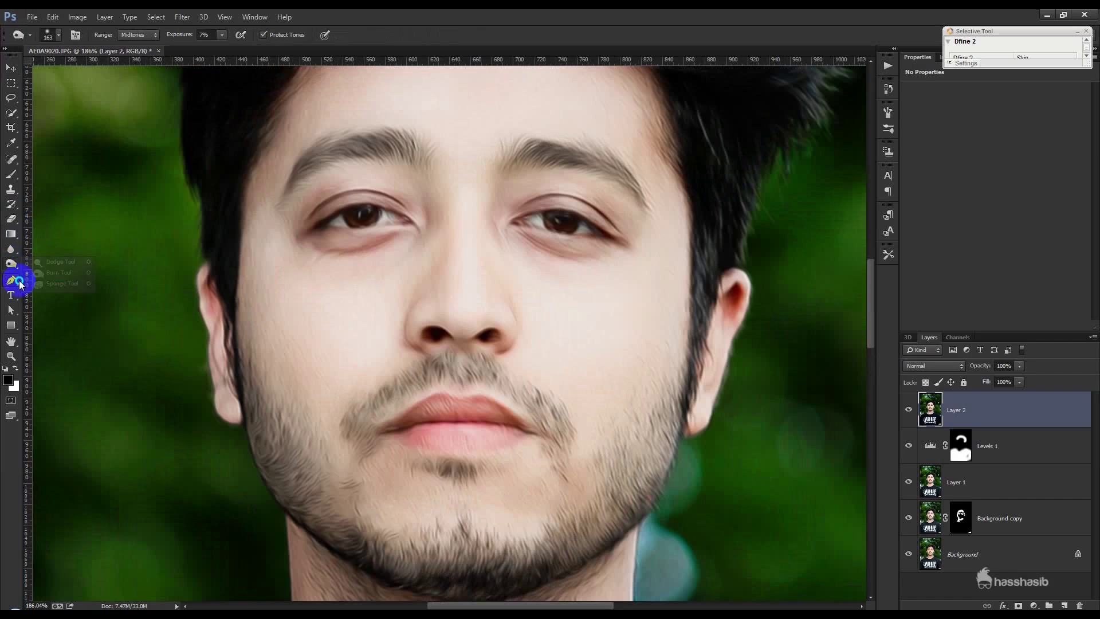
{"action": "left_click", "coordinate": [10, 249]}
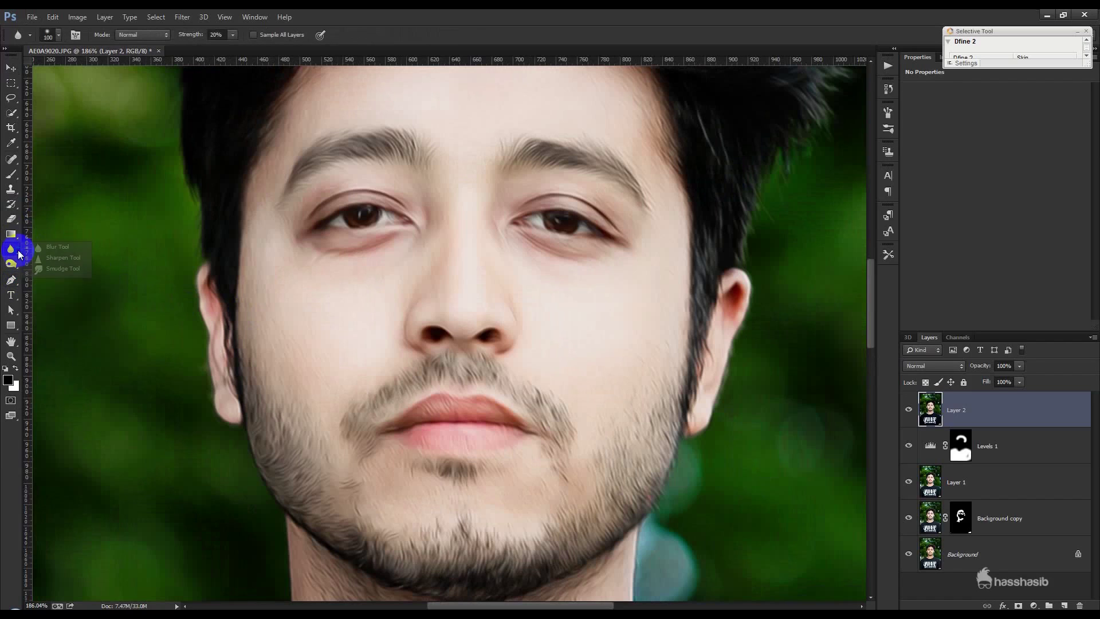
{"action": "left_click", "coordinate": [62, 269]}
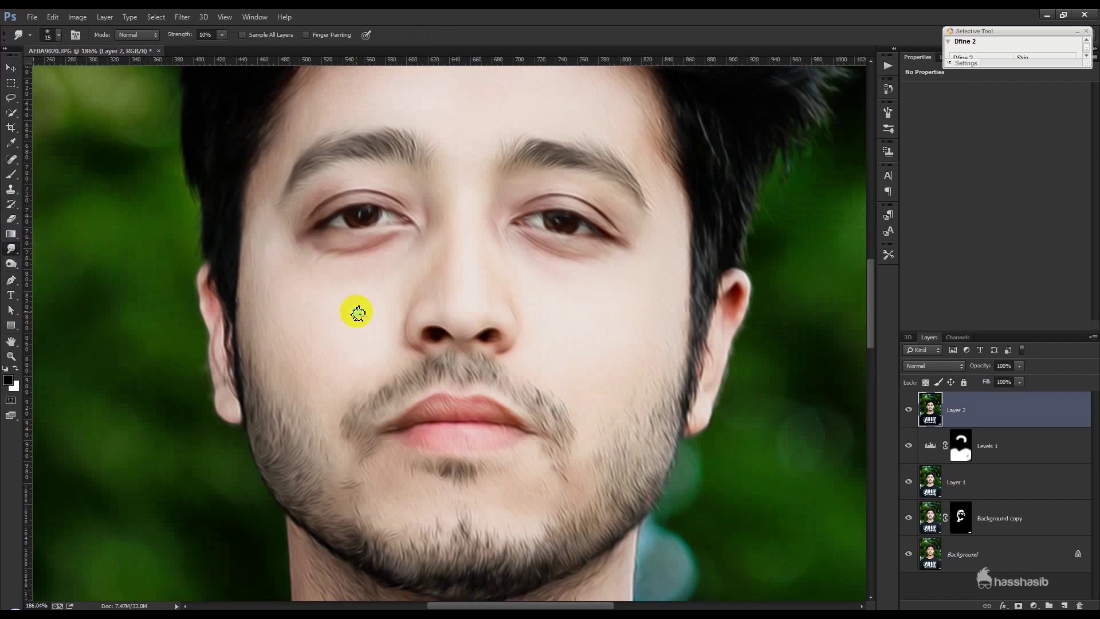
{"action": "right_click", "coordinate": [356, 312]}
{"action": "left_click_drag", "start_coordinate": [422, 338], "coordinate": [442, 338]}
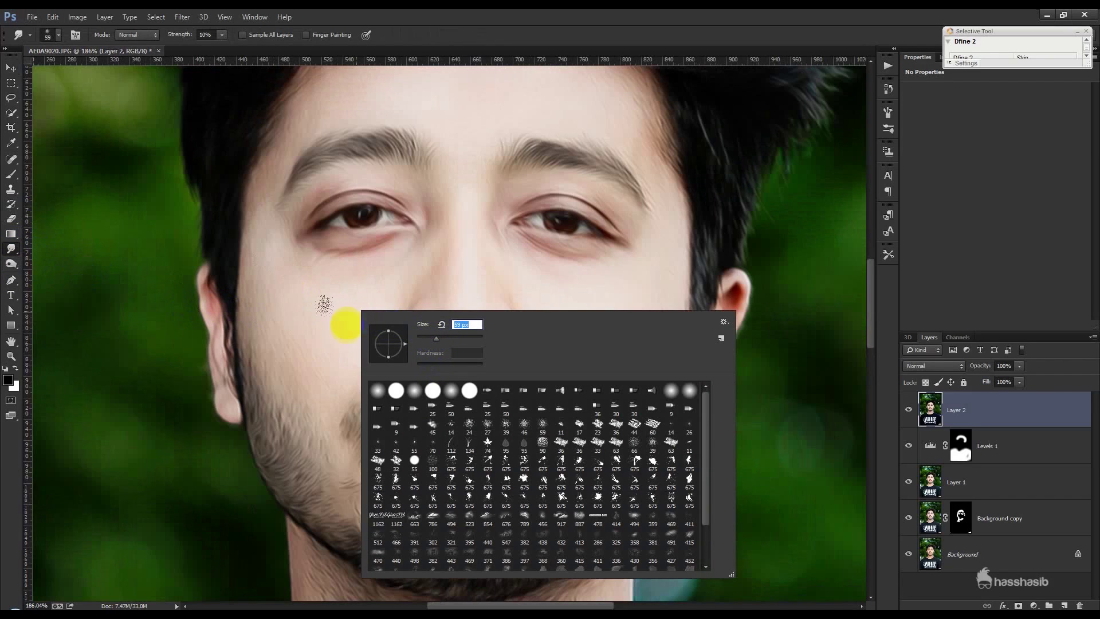
{"action": "left_click", "coordinate": [451, 390]}
{"action": "left_click", "coordinate": [303, 328]}
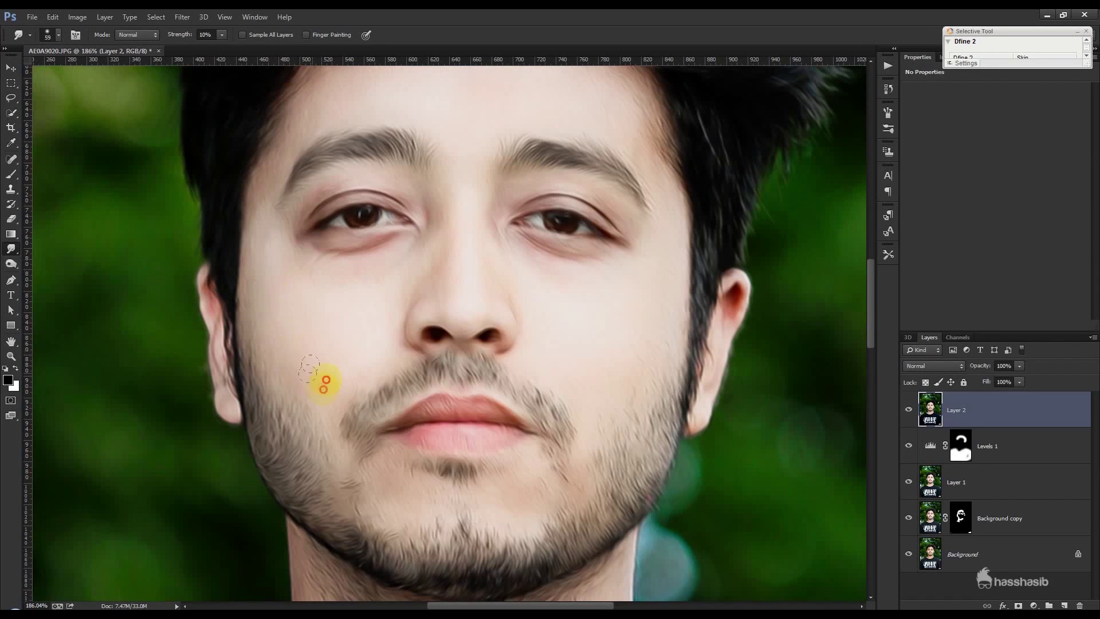
Smudge the cheeks, skin beside the eyes, under the brows, the nose bridge and eyelids
{"action": "mouse_move", "coordinate": [277, 338]}
{"action": "left_mouse_down"}
{"action": "mouse_move", "coordinate": [327, 281]}
{"action": "mouse_move", "coordinate": [296, 285]}
{"action": "left_mouse_up"}
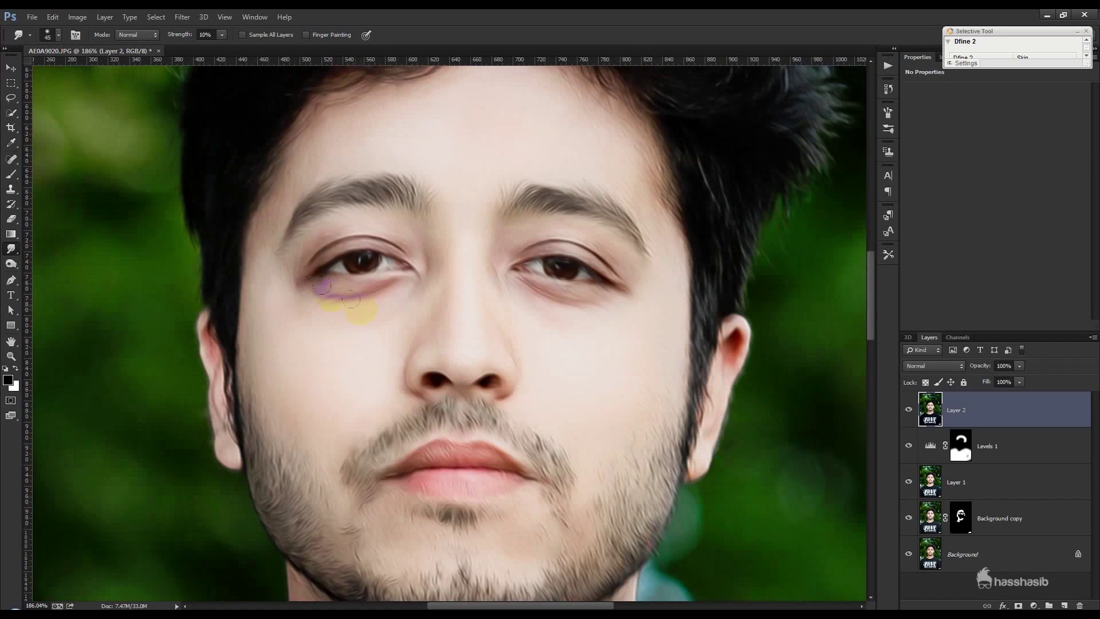
{"action": "left_click_drag", "start_coordinate": [273, 284], "coordinate": [283, 191]}
{"action": "mouse_move", "coordinate": [256, 307]}
{"action": "left_mouse_down"}
{"action": "mouse_move", "coordinate": [246, 363]}
{"action": "mouse_move", "coordinate": [319, 319]}
{"action": "left_mouse_up"}
{"action": "mouse_move", "coordinate": [366, 226]}
{"action": "left_mouse_down"}
{"action": "mouse_move", "coordinate": [349, 227]}
{"action": "mouse_move", "coordinate": [418, 228]}
{"action": "left_mouse_up"}
{"action": "mouse_move", "coordinate": [463, 303]}
{"action": "left_mouse_down"}
{"action": "mouse_move", "coordinate": [430, 326]}
{"action": "mouse_move", "coordinate": [440, 342]}
{"action": "mouse_move", "coordinate": [446, 287]}
{"action": "mouse_move", "coordinate": [516, 332]}
{"action": "left_mouse_up"}
{"action": "mouse_move", "coordinate": [537, 230]}
{"action": "left_mouse_down"}
{"action": "mouse_move", "coordinate": [583, 235]}
{"action": "mouse_move", "coordinate": [638, 275]}
{"action": "left_mouse_up"}
{"action": "mouse_move", "coordinate": [663, 339]}
{"action": "left_mouse_down"}
{"action": "mouse_move", "coordinate": [646, 390]}
{"action": "mouse_move", "coordinate": [587, 425]}
{"action": "left_mouse_up"}
With a smaller brush, smooth the upper lip and soften the chin stubble
{"action": "scroll", "coordinate": [519, 516], "scroll_direction": "down", "scroll_amount": 1}
{"action": "key", "text": "bracketleft"}
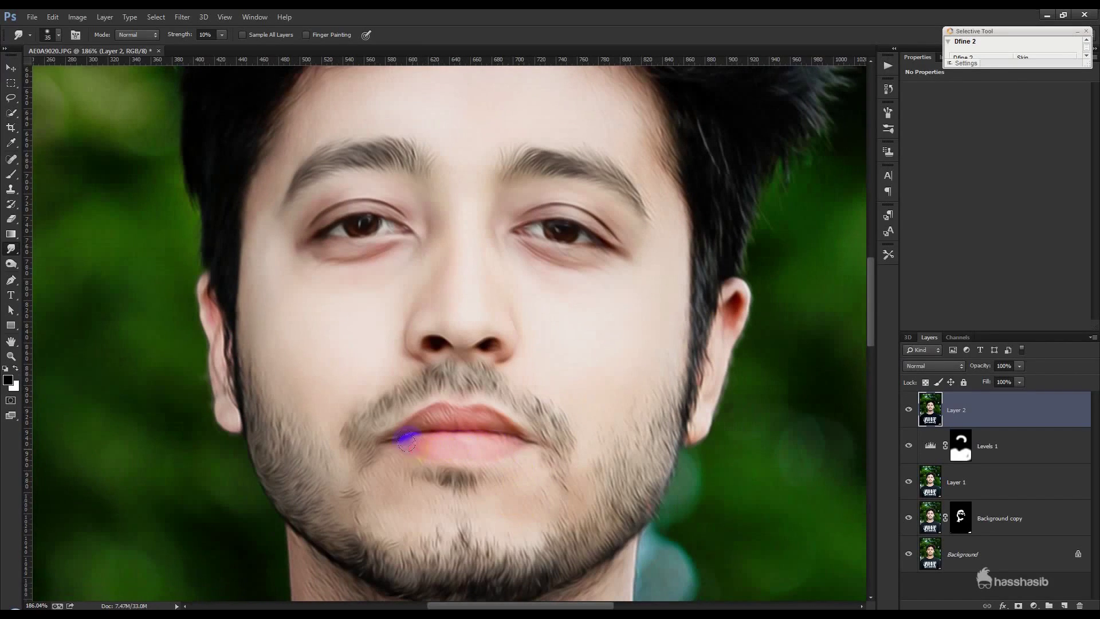
{"action": "mouse_move", "coordinate": [424, 424]}
{"action": "left_mouse_down"}
{"action": "mouse_move", "coordinate": [491, 418]}
{"action": "mouse_move", "coordinate": [506, 434]}
{"action": "left_mouse_up"}
{"action": "mouse_move", "coordinate": [519, 514]}
{"action": "left_mouse_down"}
{"action": "mouse_move", "coordinate": [491, 486]}
{"action": "mouse_move", "coordinate": [503, 519]}
{"action": "mouse_move", "coordinate": [529, 493]}
{"action": "left_mouse_up"}
{"action": "mouse_move", "coordinate": [438, 502]}
{"action": "left_mouse_down"}
{"action": "mouse_move", "coordinate": [381, 462]}
{"action": "mouse_move", "coordinate": [386, 504]}
{"action": "mouse_move", "coordinate": [380, 494]}
{"action": "mouse_move", "coordinate": [436, 518]}
{"action": "mouse_move", "coordinate": [540, 478]}
{"action": "left_mouse_up"}
{"action": "scroll", "coordinate": [606, 454], "scroll_direction": "up", "scroll_amount": 1}
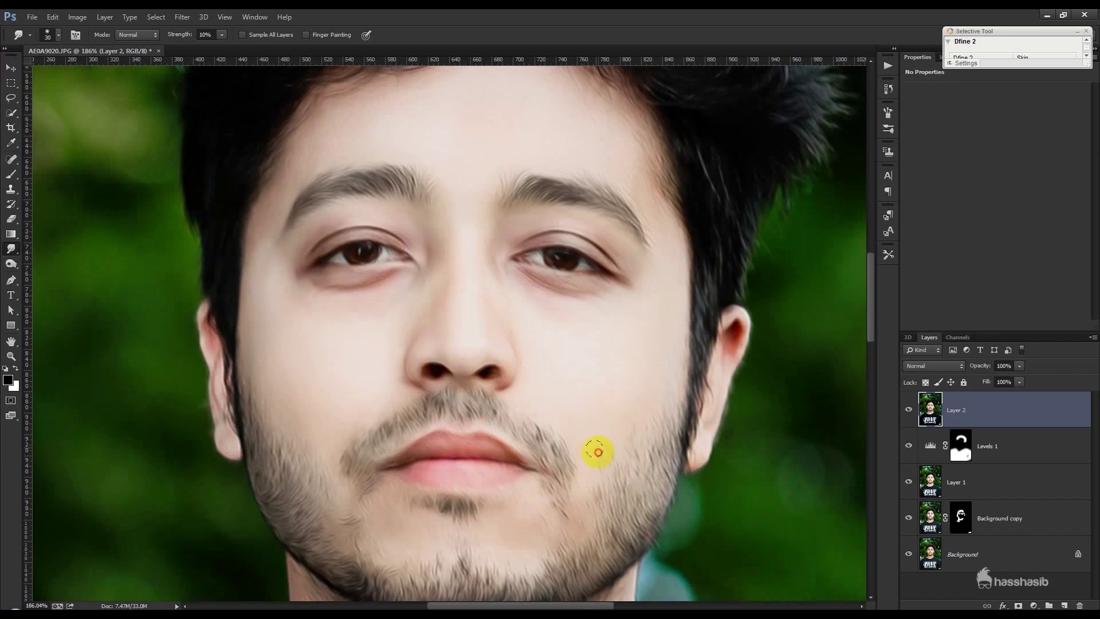
{"action": "scroll", "coordinate": [598, 453], "scroll_direction": "up", "scroll_amount": 2}
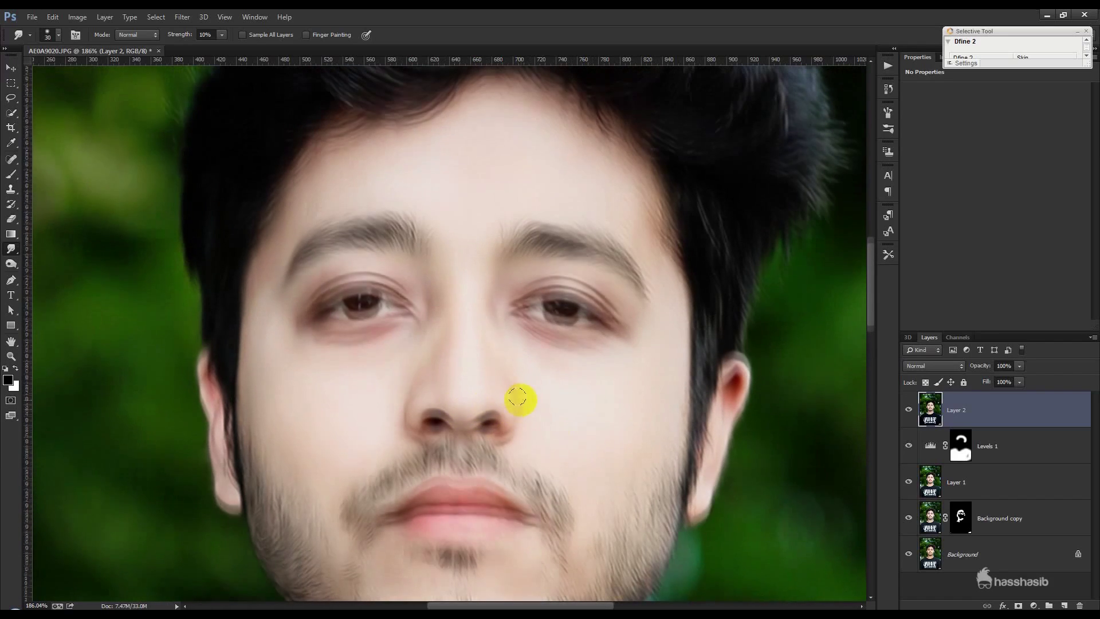
{"action": "scroll", "coordinate": [518, 399], "scroll_direction": "up", "scroll_amount": 1}
Smudge the forehead, under both eyes, near the mustache and the upper lip shading
{"action": "left_click_drag", "start_coordinate": [526, 369], "coordinate": [614, 378]}
{"action": "scroll", "coordinate": [523, 344], "scroll_direction": "up", "scroll_amount": 1}
{"action": "mouse_move", "coordinate": [430, 318]}
{"action": "left_mouse_down"}
{"action": "mouse_move", "coordinate": [320, 277]}
{"action": "mouse_move", "coordinate": [296, 287]}
{"action": "left_mouse_up"}
{"action": "mouse_move", "coordinate": [381, 229]}
{"action": "left_mouse_down"}
{"action": "mouse_move", "coordinate": [450, 209]}
{"action": "mouse_move", "coordinate": [594, 231]}
{"action": "mouse_move", "coordinate": [630, 283]}
{"action": "mouse_move", "coordinate": [550, 263]}
{"action": "mouse_move", "coordinate": [516, 236]}
{"action": "mouse_move", "coordinate": [542, 239]}
{"action": "mouse_move", "coordinate": [515, 255]}
{"action": "mouse_move", "coordinate": [404, 223]}
{"action": "mouse_move", "coordinate": [422, 281]}
{"action": "mouse_move", "coordinate": [468, 307]}
{"action": "mouse_move", "coordinate": [430, 356]}
{"action": "mouse_move", "coordinate": [440, 401]}
{"action": "left_mouse_up"}
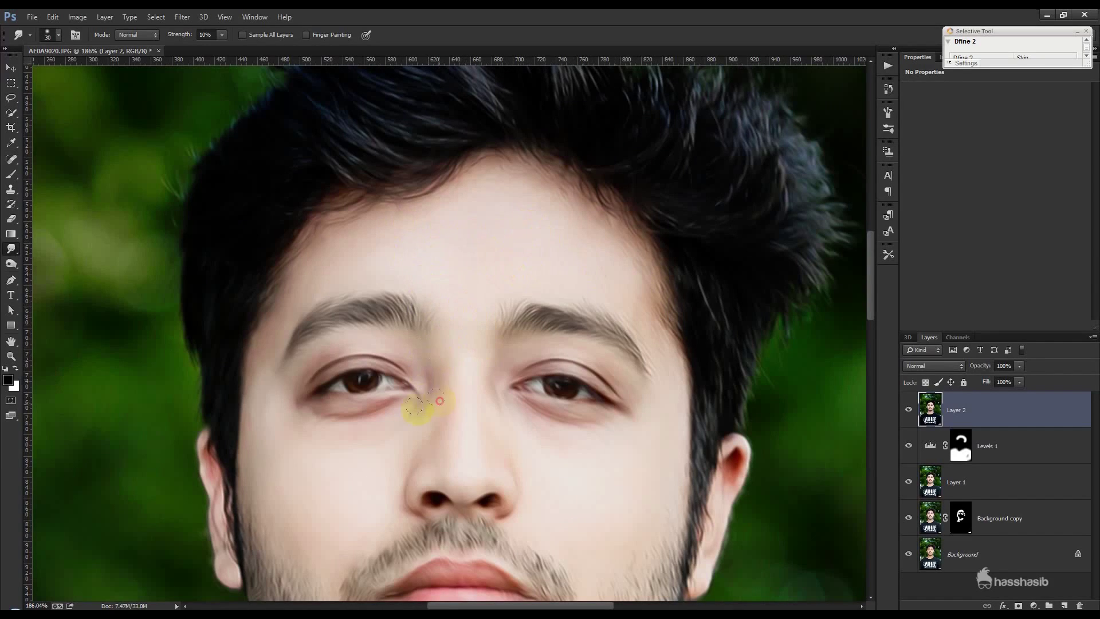
{"action": "left_click_drag", "start_coordinate": [348, 408], "coordinate": [313, 402]}
{"action": "mouse_move", "coordinate": [498, 385]}
{"action": "left_mouse_down"}
{"action": "mouse_move", "coordinate": [565, 368]}
{"action": "mouse_move", "coordinate": [626, 376]}
{"action": "mouse_move", "coordinate": [658, 428]}
{"action": "left_mouse_up"}
{"action": "scroll", "coordinate": [653, 422], "scroll_direction": "down", "scroll_amount": 3}
{"action": "scroll", "coordinate": [650, 419], "scroll_direction": "down", "scroll_amount": 1}
{"action": "left_click_drag", "start_coordinate": [525, 458], "coordinate": [562, 446]}
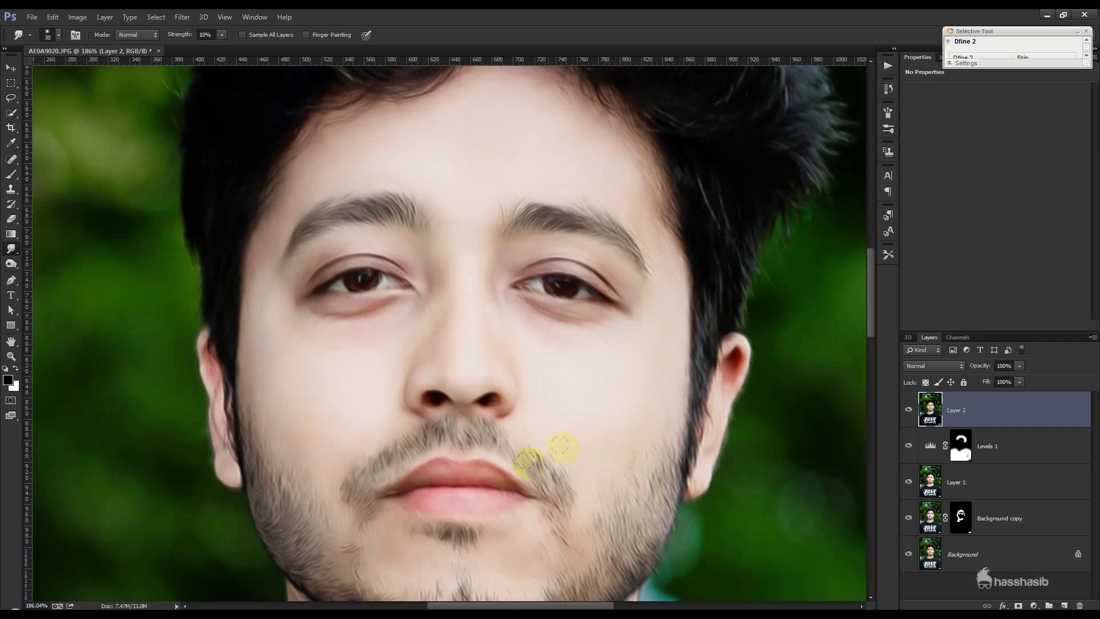
{"action": "mouse_move", "coordinate": [444, 474]}
{"action": "left_mouse_down"}
{"action": "mouse_move", "coordinate": [422, 474]}
{"action": "mouse_move", "coordinate": [491, 474]}
{"action": "mouse_move", "coordinate": [451, 471]}
{"action": "left_mouse_up"}
Take the Sponge tool, lightly desaturate the lower lip, then switch it to Saturate
{"action": "left_click", "coordinate": [12, 264]}
{"action": "left_click", "coordinate": [57, 288]}
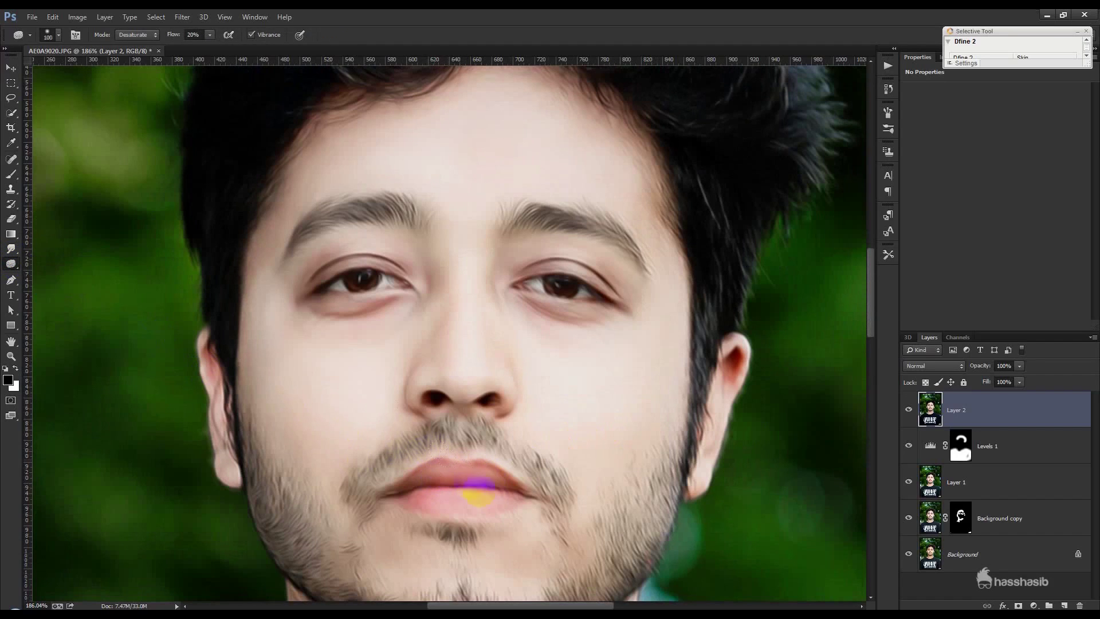
{"action": "left_click_drag", "start_coordinate": [488, 502], "coordinate": [444, 502]}
{"action": "left_click", "coordinate": [137, 35]}
{"action": "mouse_move", "coordinate": [439, 451]}
{"action": "left_mouse_down"}
{"action": "mouse_move", "coordinate": [469, 500]}
{"action": "mouse_move", "coordinate": [490, 485]}
{"action": "mouse_move", "coordinate": [417, 491]}
{"action": "mouse_move", "coordinate": [498, 488]}
{"action": "mouse_move", "coordinate": [442, 484]}
{"action": "left_mouse_up"}
Build up saturation across the lips at 20% flow, then return to the Move tool
{"action": "scroll", "coordinate": [453, 471], "scroll_direction": "down", "scroll_amount": 3}
{"action": "scroll", "coordinate": [487, 467], "scroll_direction": "down", "scroll_amount": 2}
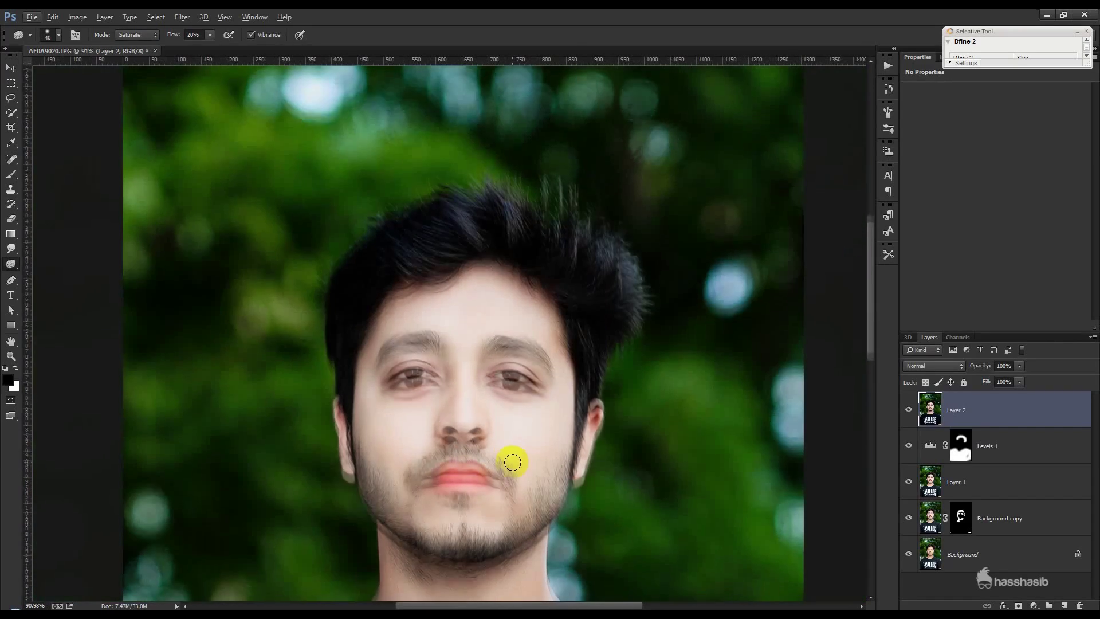
{"action": "scroll", "coordinate": [511, 462], "scroll_direction": "down", "scroll_amount": 1}
{"action": "scroll", "coordinate": [511, 460], "scroll_direction": "down", "scroll_amount": 2}
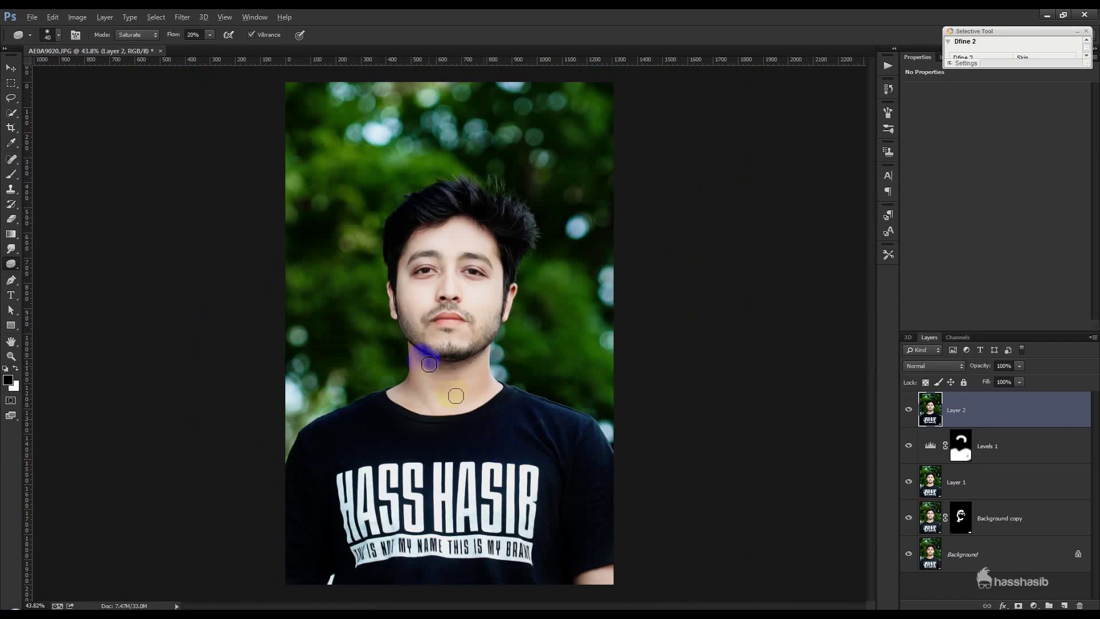
{"action": "scroll", "coordinate": [454, 395], "scroll_direction": "up", "scroll_amount": 2}
{"action": "scroll", "coordinate": [430, 359], "scroll_direction": "up", "scroll_amount": 3}
{"action": "mouse_move", "coordinate": [513, 255]}
{"action": "left_mouse_down"}
{"action": "mouse_move", "coordinate": [491, 262]}
{"action": "mouse_move", "coordinate": [466, 245]}
{"action": "mouse_move", "coordinate": [503, 246]}
{"action": "mouse_move", "coordinate": [502, 262]}
{"action": "mouse_move", "coordinate": [467, 259]}
{"action": "mouse_move", "coordinate": [536, 263]}
{"action": "left_mouse_up"}
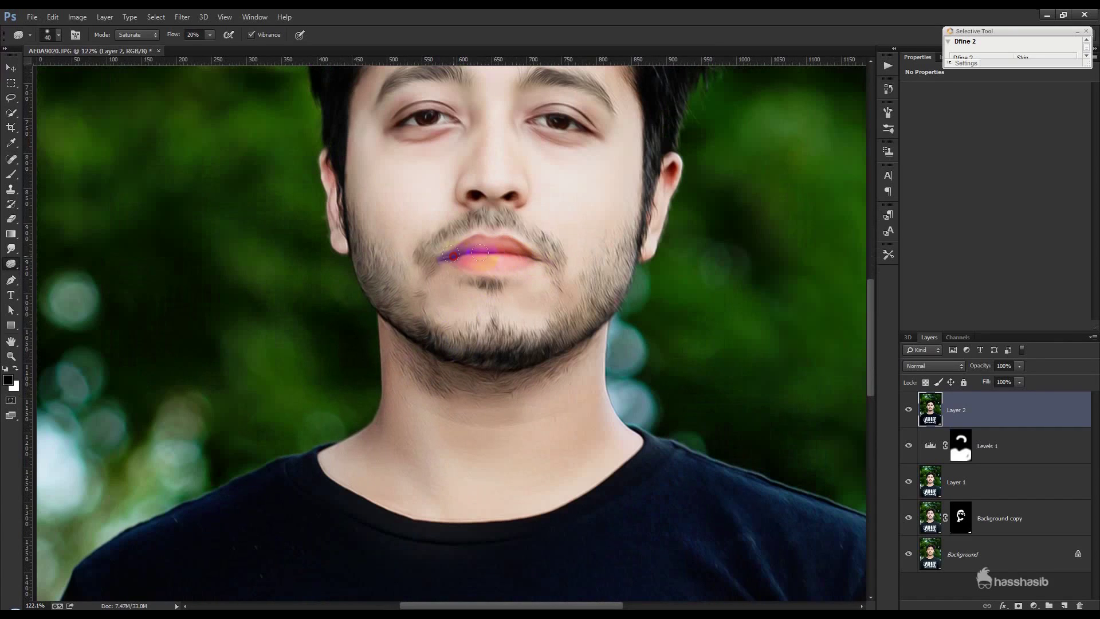
{"action": "scroll", "coordinate": [573, 309], "scroll_direction": "down", "scroll_amount": 5}
{"action": "scroll", "coordinate": [578, 319], "scroll_direction": "up", "scroll_amount": 1}
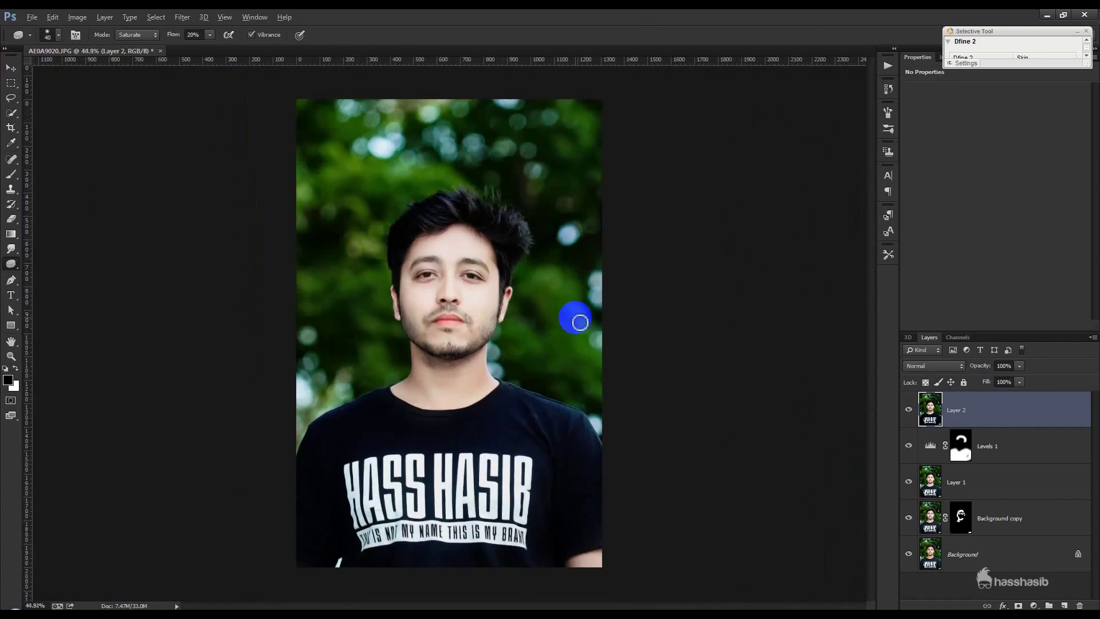
{"action": "key", "text": "v"}
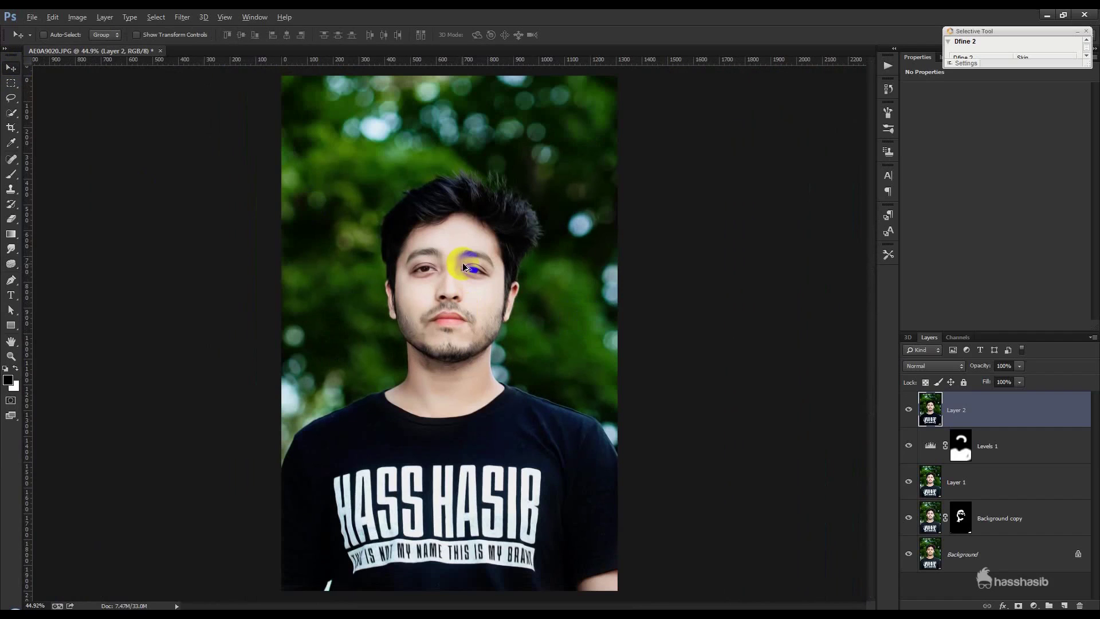
{"action": "scroll", "coordinate": [463, 264], "scroll_direction": "down", "scroll_amount": 1}
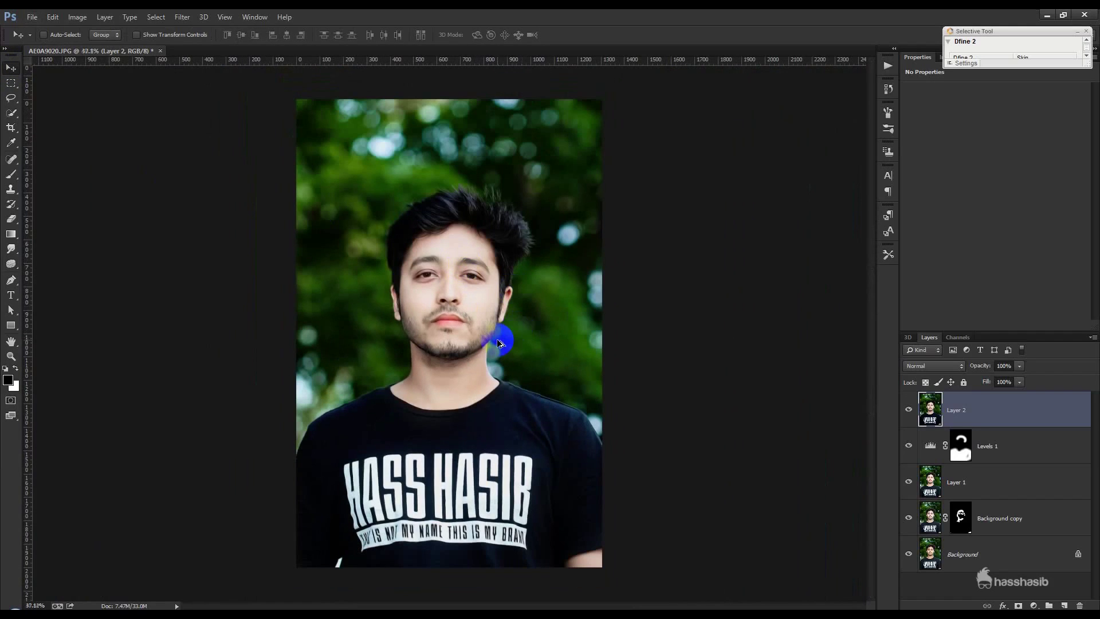
{"action": "scroll", "coordinate": [498, 341], "scroll_direction": "down", "scroll_amount": 1}
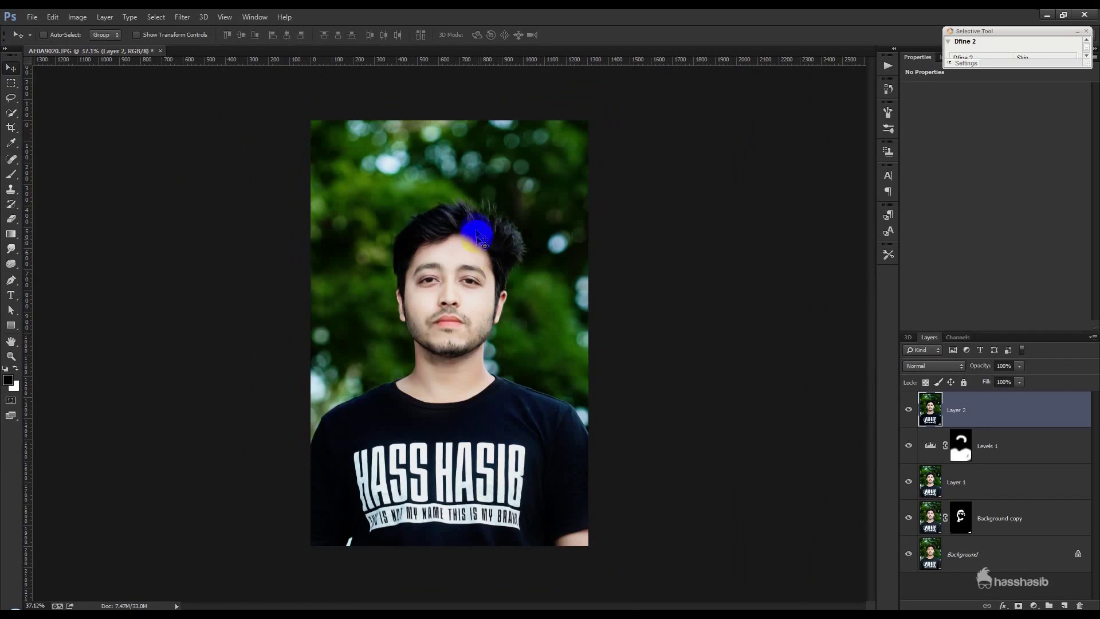
{"action": "left_click", "coordinate": [182, 17]}
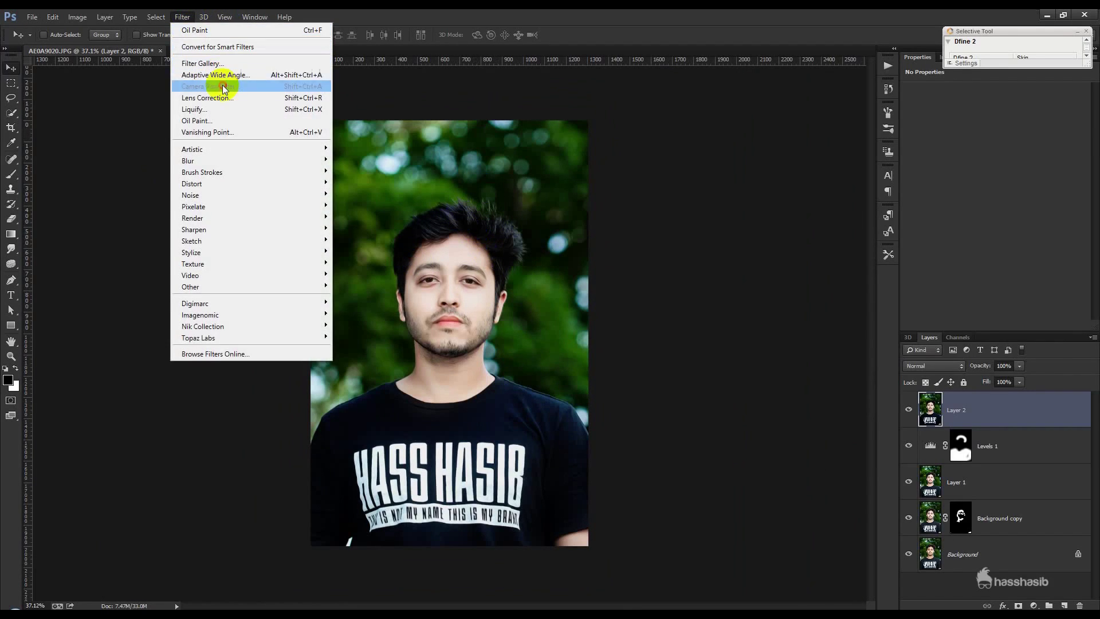
In the Camera Raw Filter, set Clarity to +3 and Sharpening Amount to 18
{"action": "key", "text": "Escape"}
{"action": "key", "text": "ctrl+shift+a"}
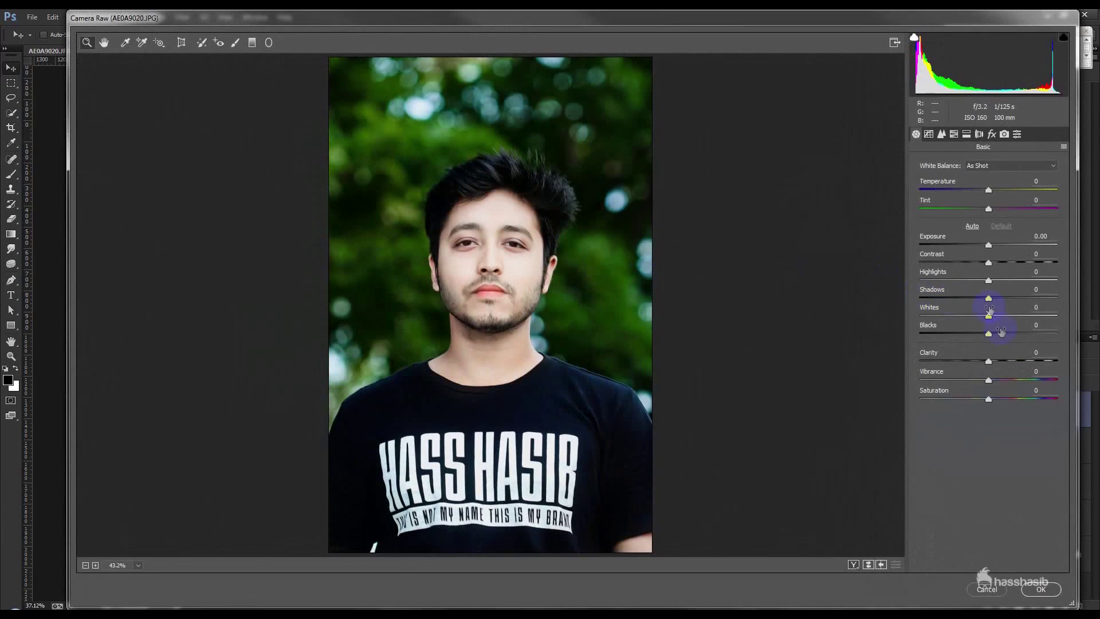
{"action": "left_click_drag", "start_coordinate": [989, 363], "coordinate": [992, 363]}
{"action": "left_click", "coordinate": [941, 133]}
{"action": "left_click_drag", "start_coordinate": [923, 181], "coordinate": [938, 182]}
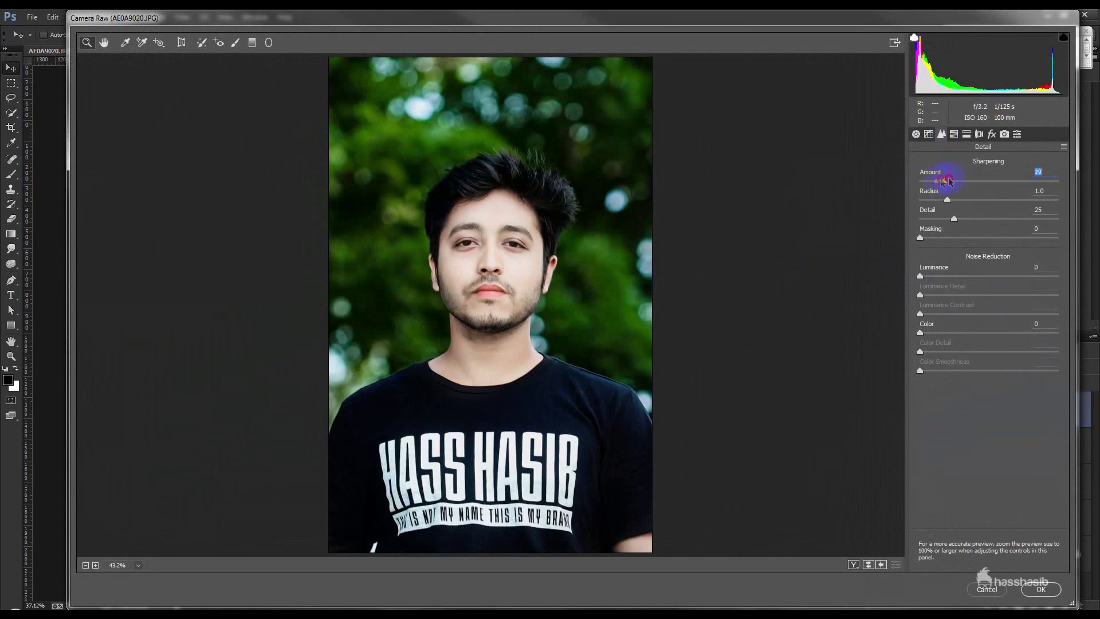
{"action": "left_click", "coordinate": [930, 135]}
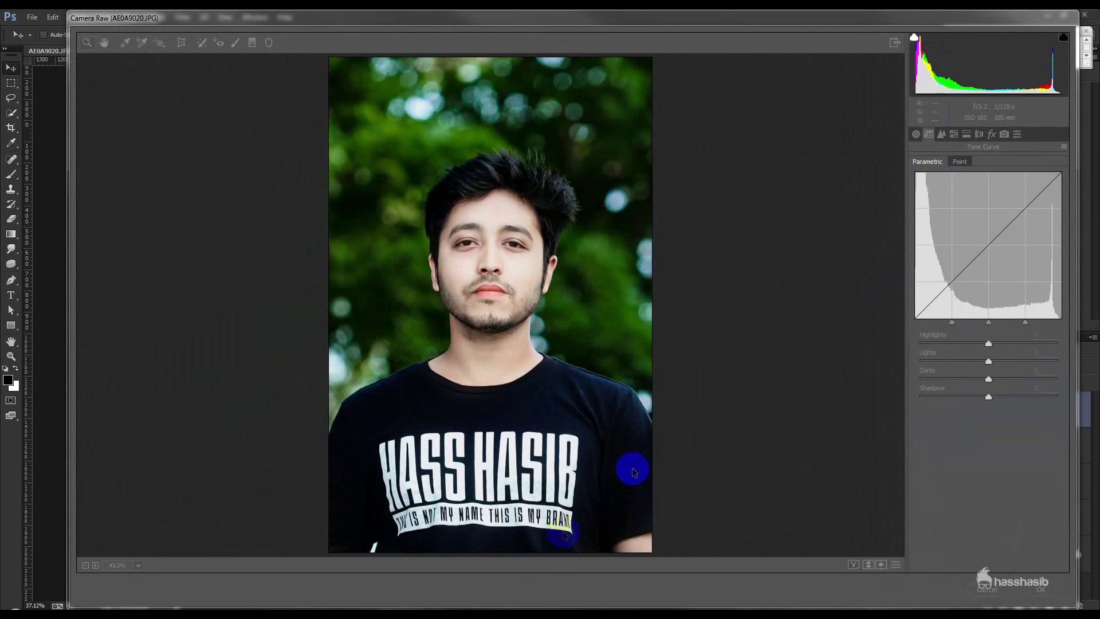
{"action": "left_click", "coordinate": [747, 453]}
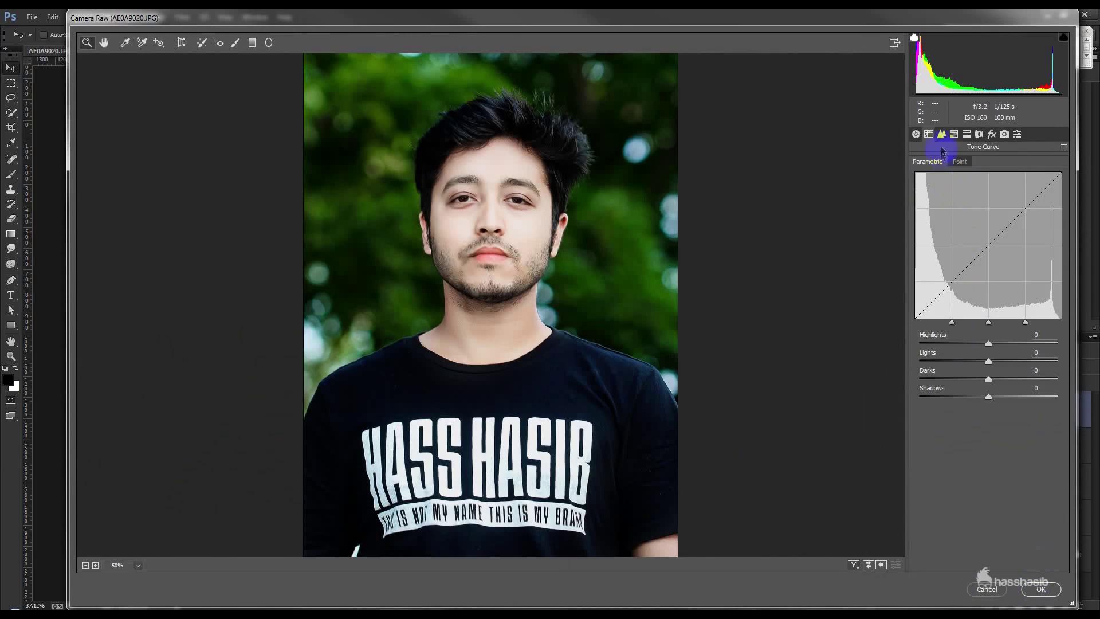
{"action": "left_click", "coordinate": [967, 134]}
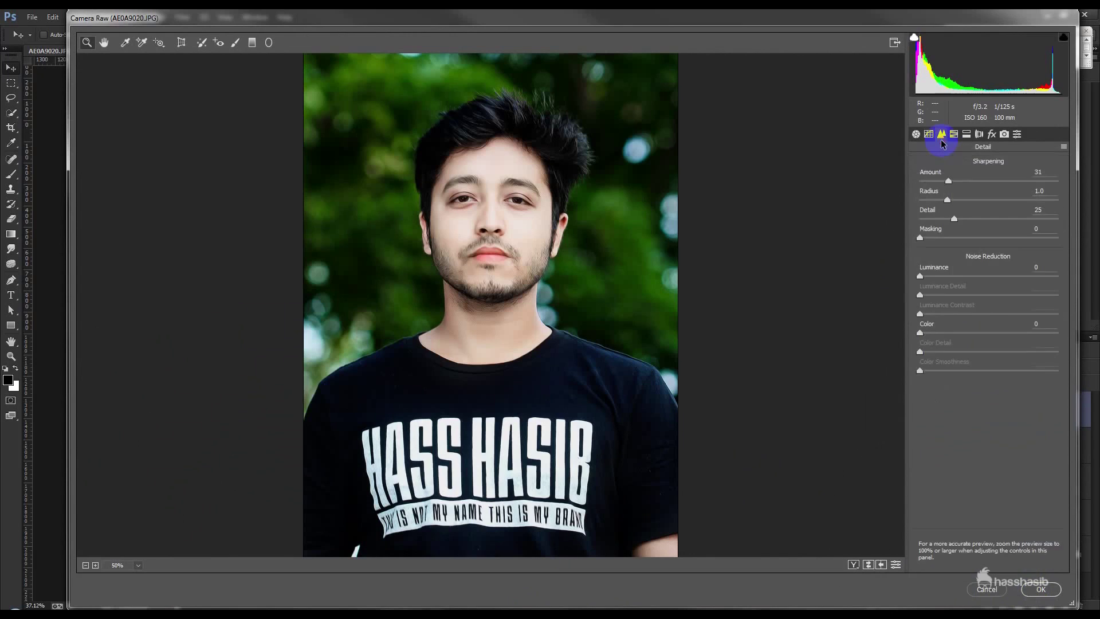
Set HSL Greens Saturation to +43 and Luminance to -80, then apply the filter
{"action": "left_click", "coordinate": [979, 134]}
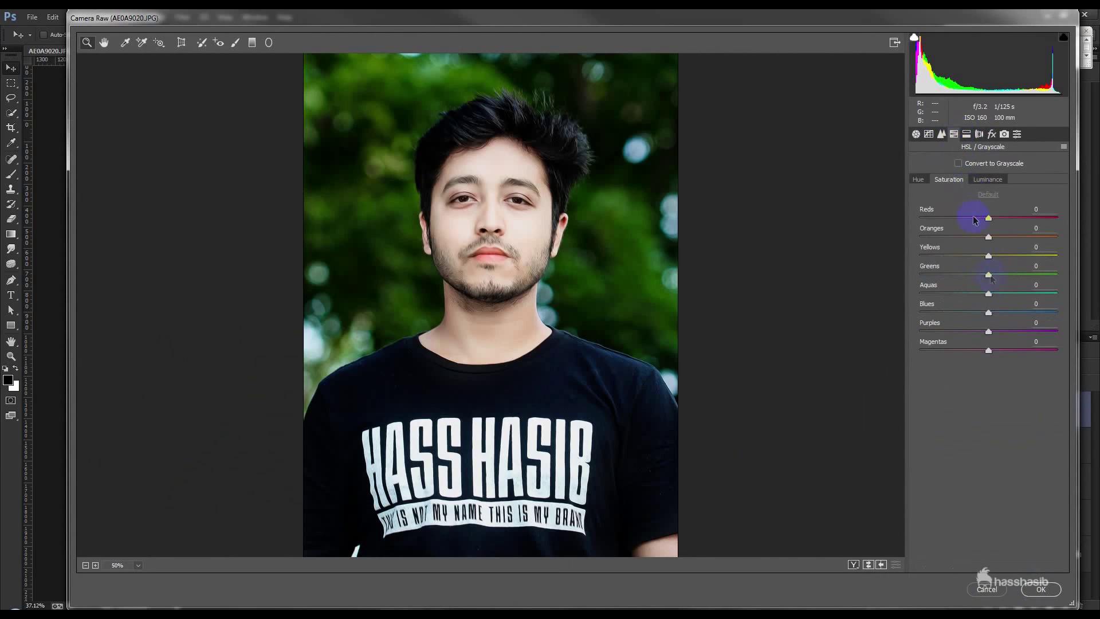
{"action": "left_click", "coordinate": [981, 182]}
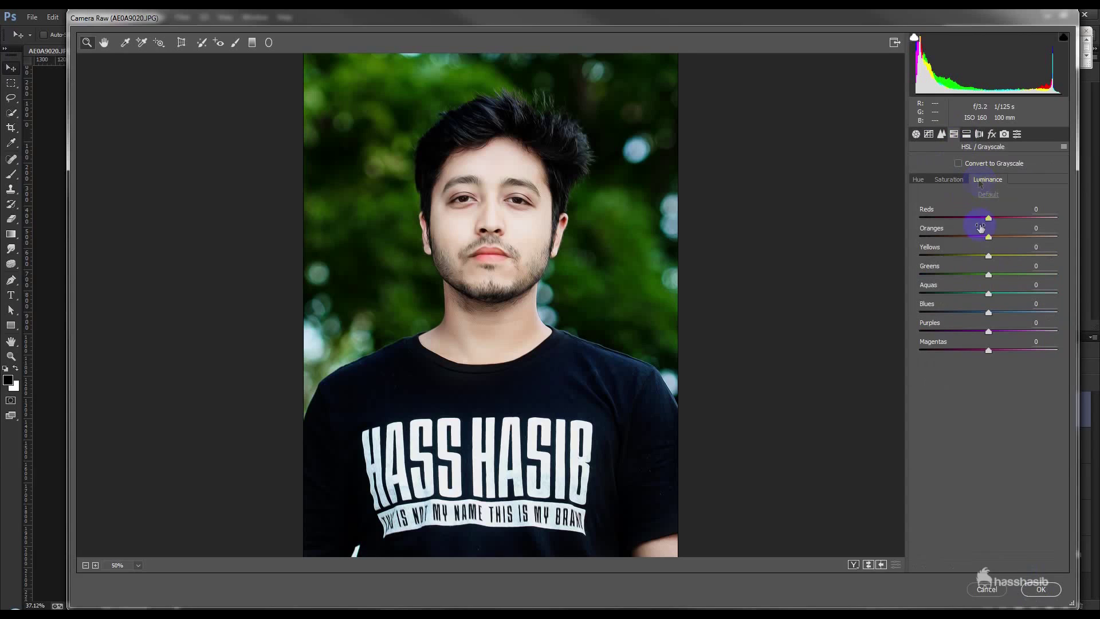
{"action": "mouse_move", "coordinate": [989, 278]}
{"action": "left_mouse_down"}
{"action": "mouse_move", "coordinate": [937, 277]}
{"action": "mouse_move", "coordinate": [991, 274]}
{"action": "left_mouse_up"}
{"action": "left_click_drag", "start_coordinate": [995, 276], "coordinate": [1002, 276]}
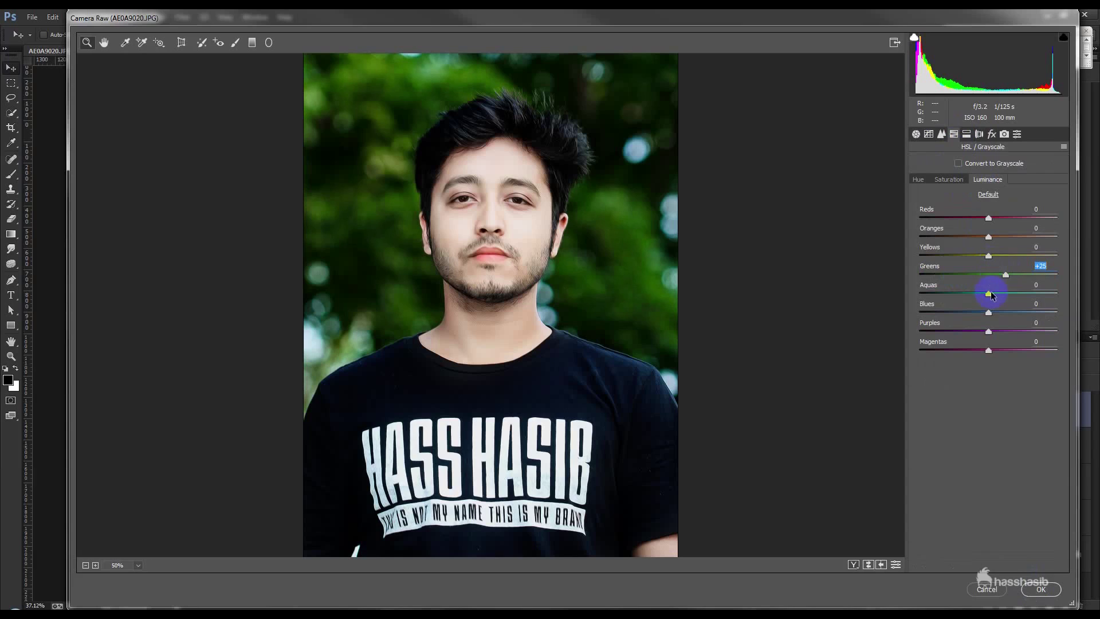
{"action": "left_click", "coordinate": [946, 180]}
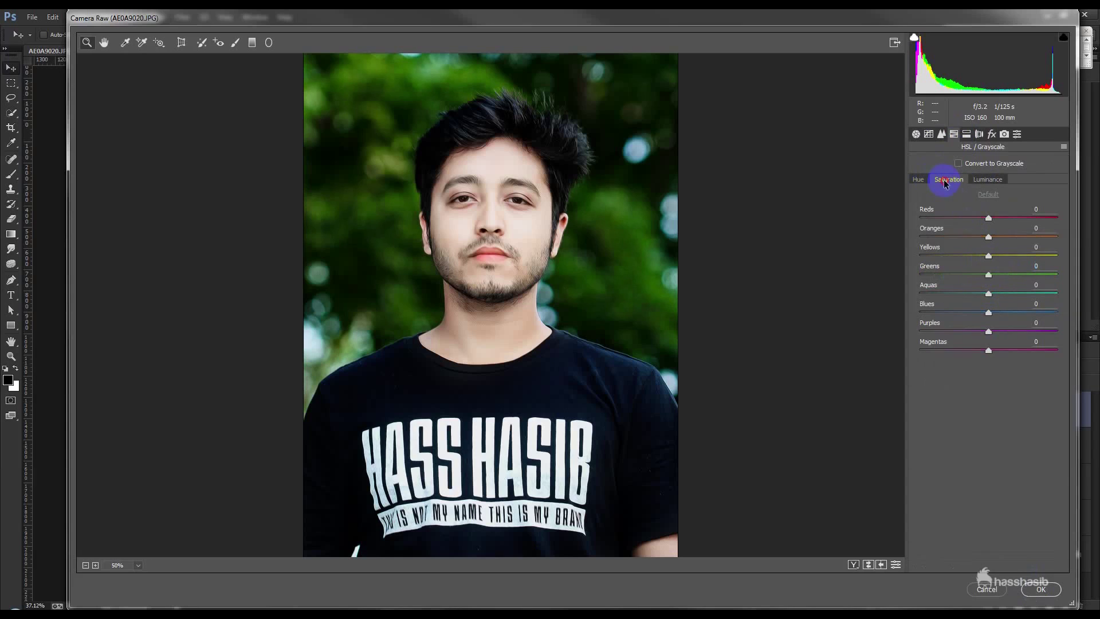
{"action": "mouse_move", "coordinate": [989, 276]}
{"action": "left_mouse_down"}
{"action": "mouse_move", "coordinate": [1041, 275]}
{"action": "mouse_move", "coordinate": [931, 280]}
{"action": "mouse_move", "coordinate": [980, 275]}
{"action": "left_mouse_up"}
{"action": "left_click", "coordinate": [988, 181]}
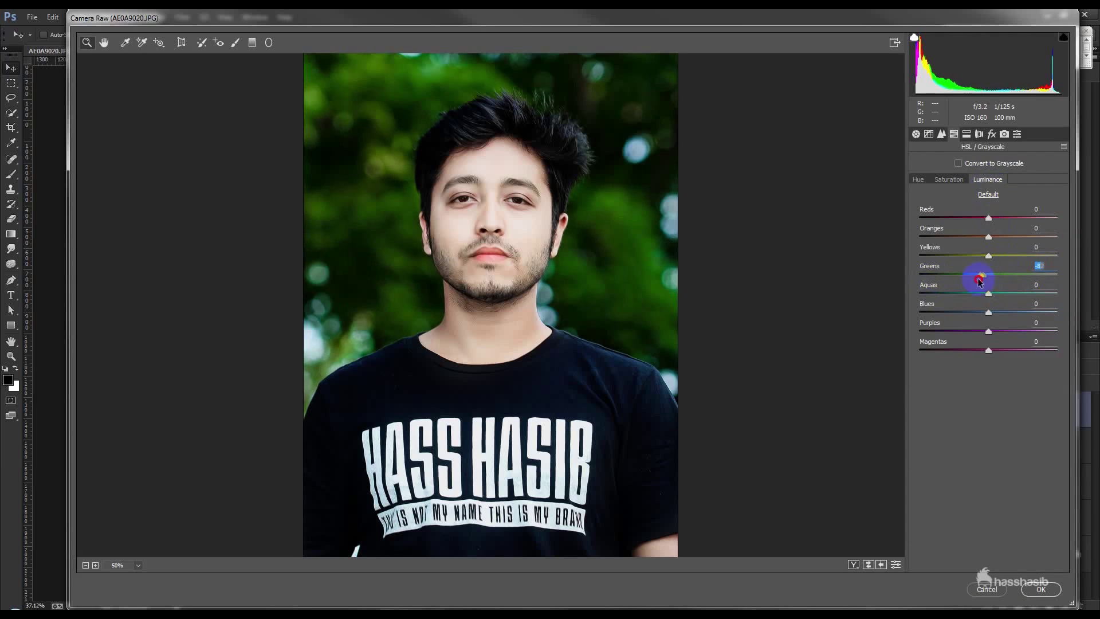
{"action": "left_click", "coordinate": [1034, 589]}
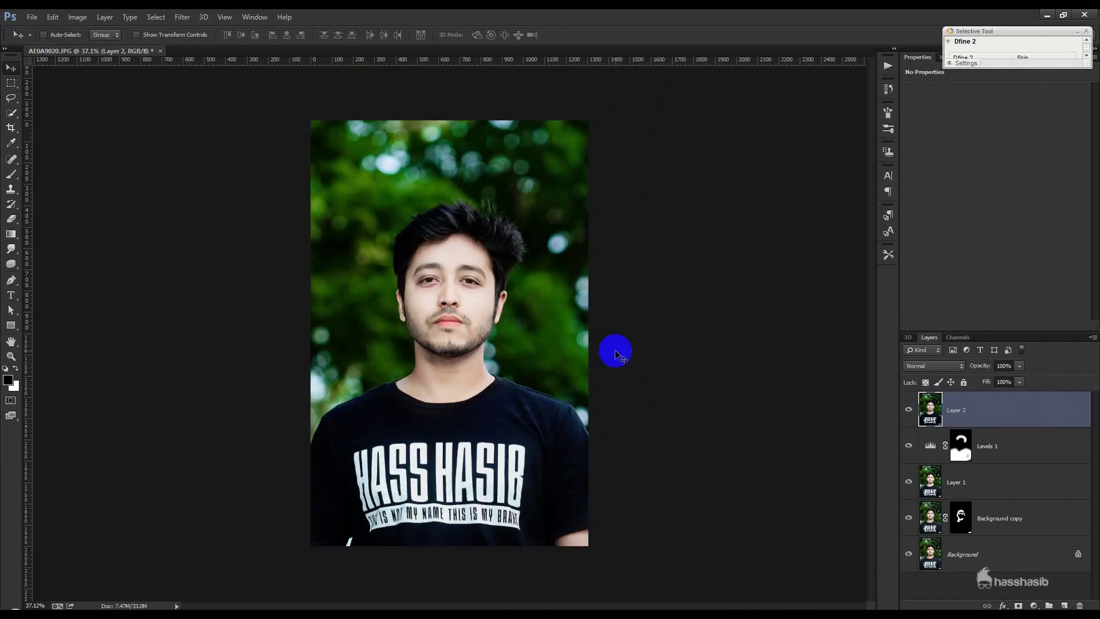
{"action": "scroll", "coordinate": [576, 391], "scroll_direction": "up", "scroll_amount": 1}
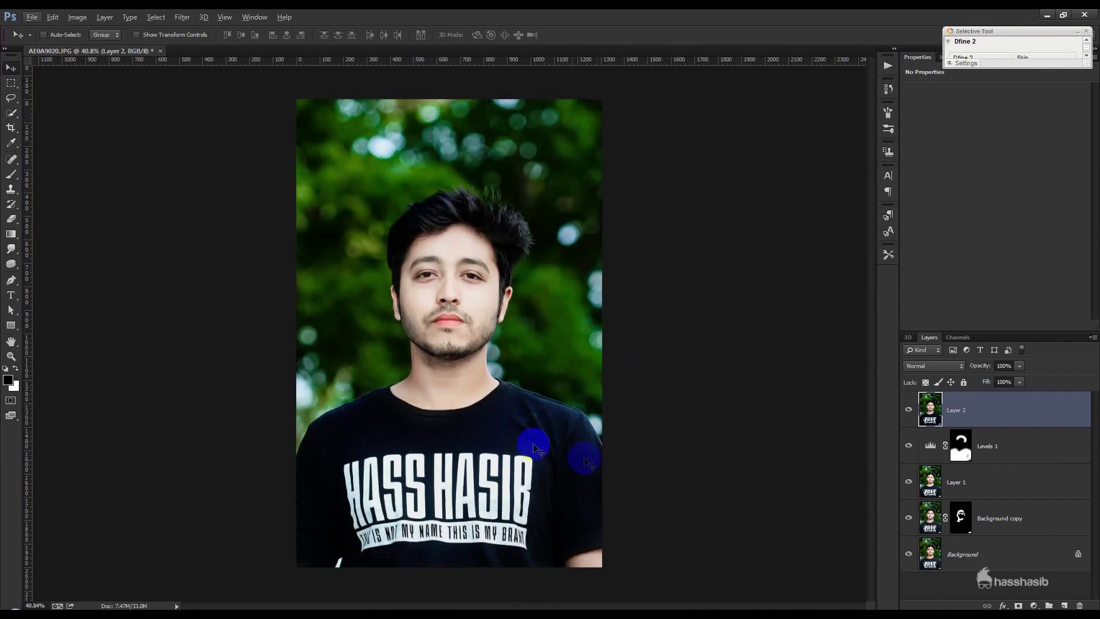